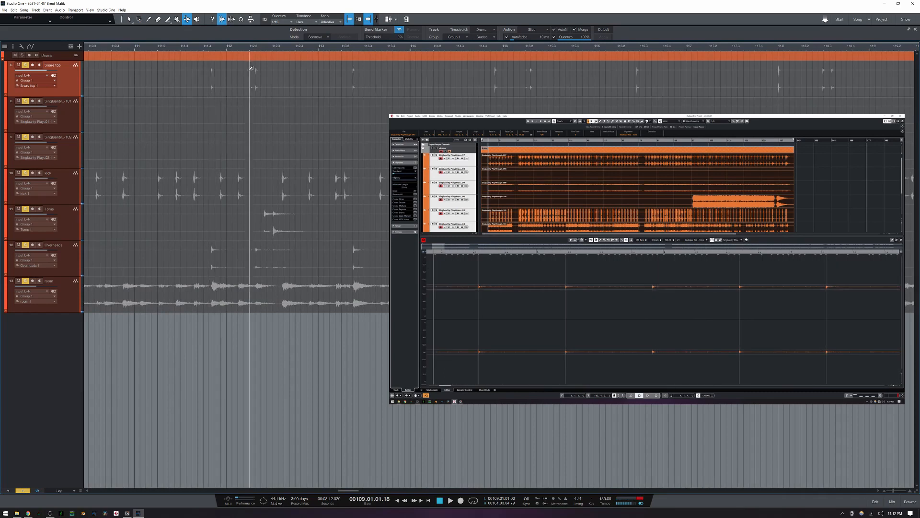
Step: Try moving bend markers on the snare hit and the nearby kick hits to stretch the grouped drum tracks into time
scroll(221, 68, "up", 5)
left_click(230, 65)
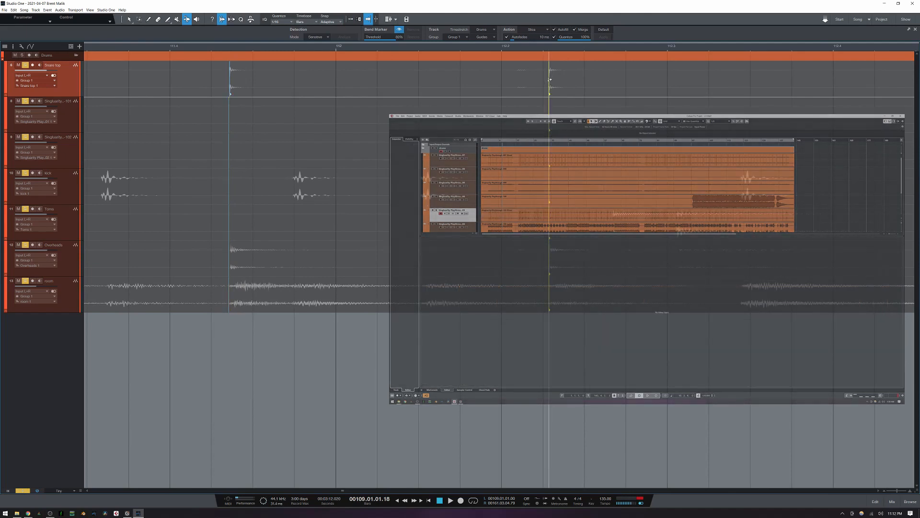
left_click(544, 74)
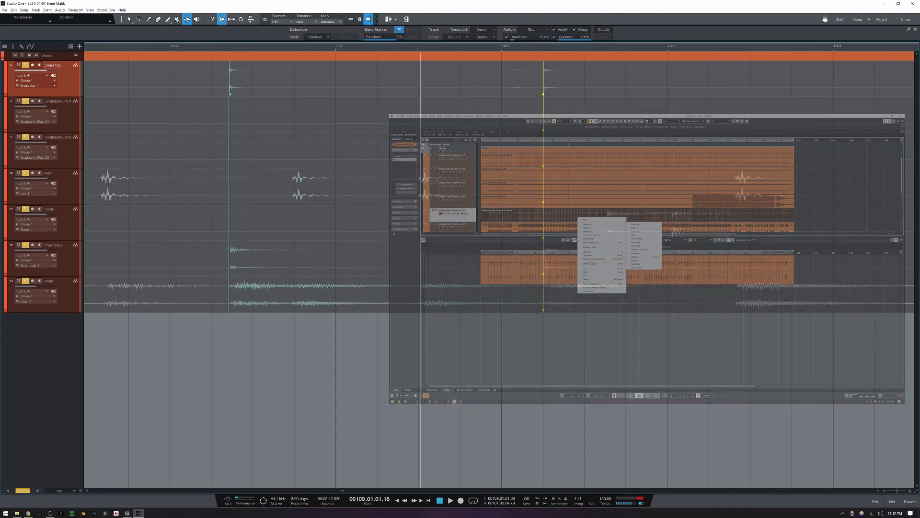
left_click(416, 184)
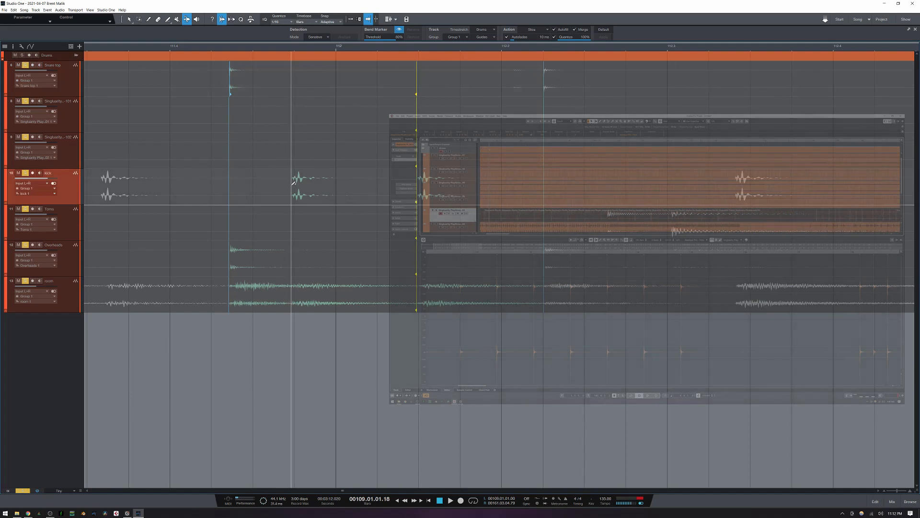
left_click(293, 184)
mouse_move(301, 186)
left_mouse_down()
mouse_move(315, 187)
mouse_move(265, 204)
mouse_move(317, 202)
mouse_move(307, 203)
left_mouse_up()
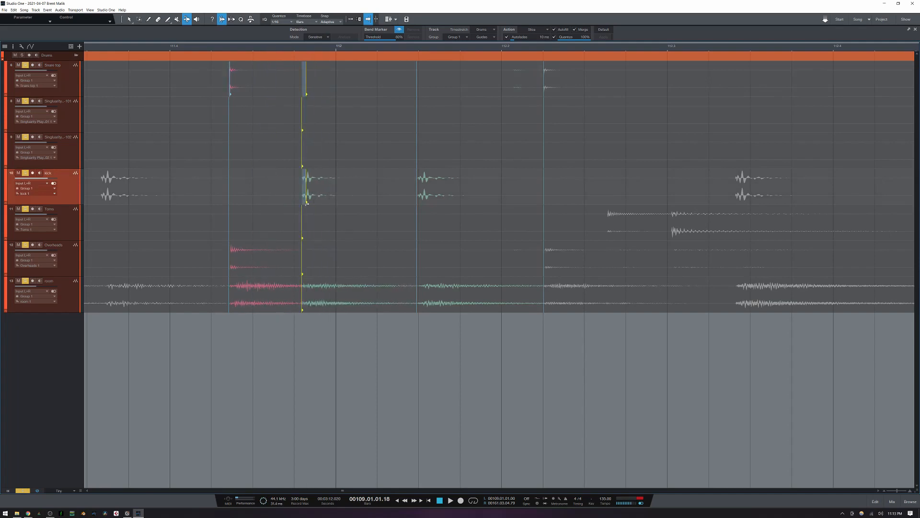
Step: Undo the bend marker edits on the grouped drum tracks until no bend markers remain
key("ctrl+z")
key("ctrl+z")
key("ctrl+z")
key("ctrl+z")
key("ctrl+z")
key("ctrl+z")
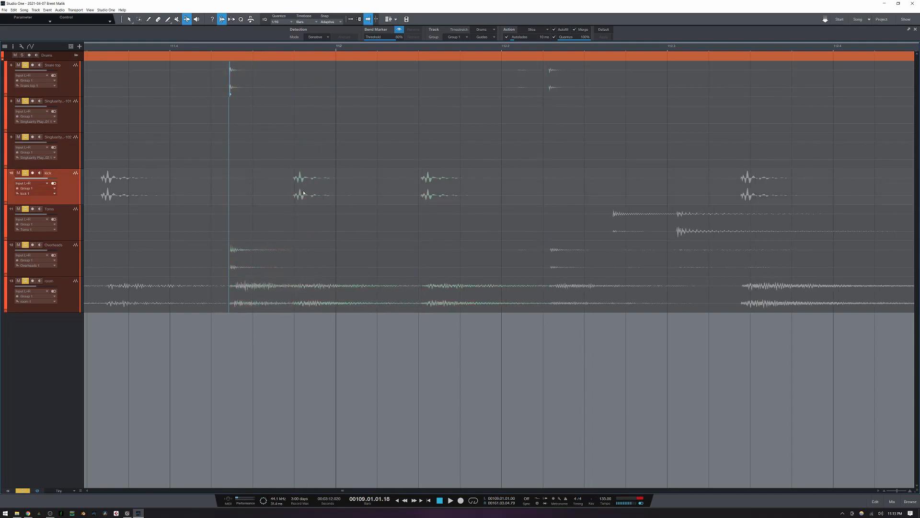
key("ctrl+z")
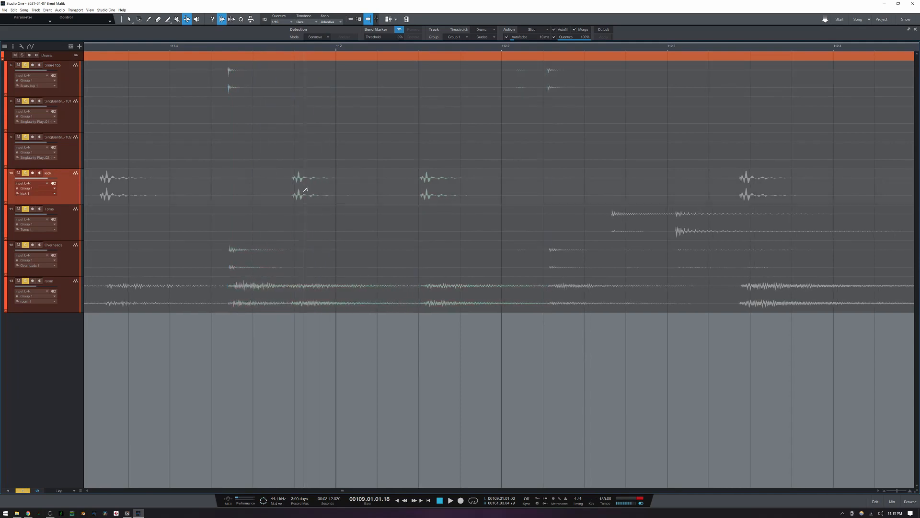
Step: Dissolve Group 1 so the drum tracks can be edited individually, and select the Snare top track
key("w")
key("w")
key("w")
key("w")
key("w")
key("w")
key("w")
key("w")
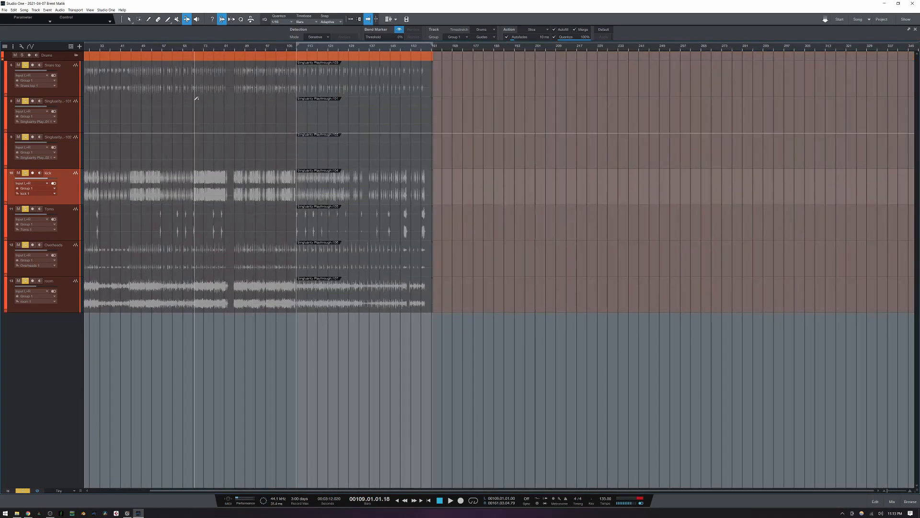
key("ctrl+shift+g")
left_click(70, 88)
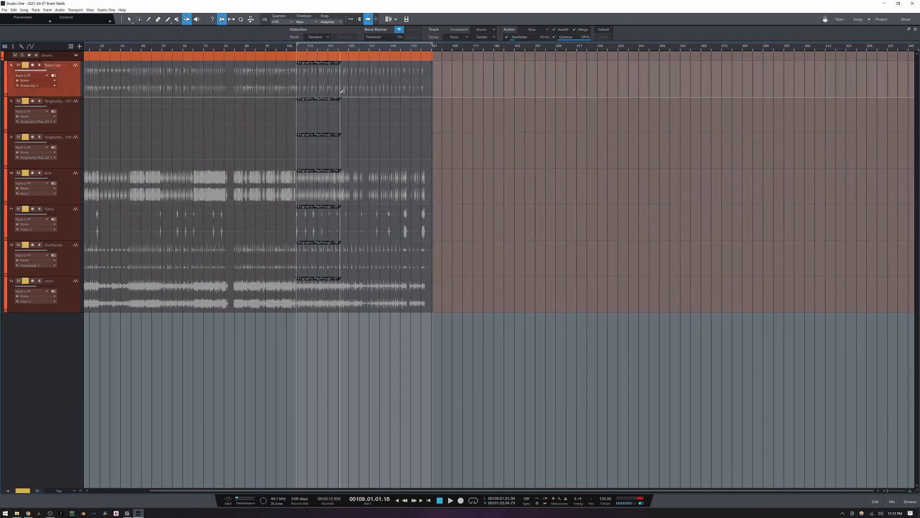
Step: Select the Snare top event starting at bar 109 with the Arrow tool and analyze it for transients
left_click(129, 19)
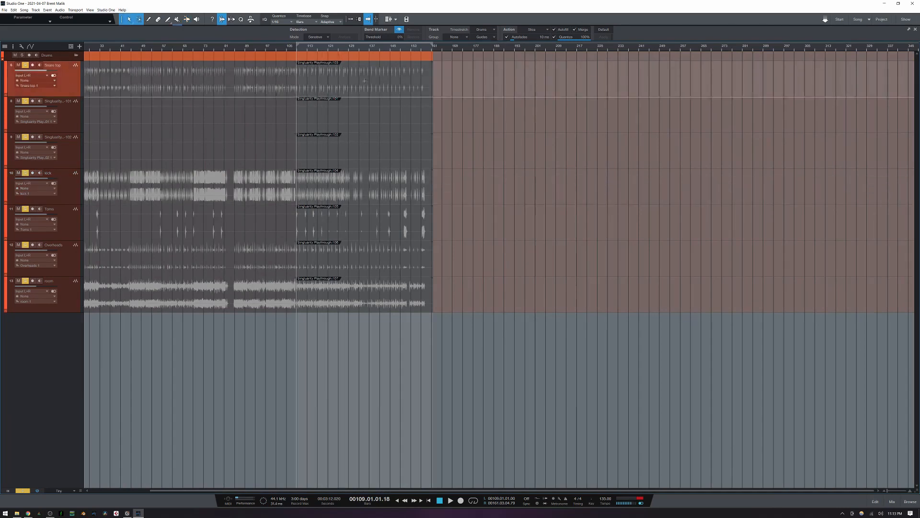
left_click(394, 92)
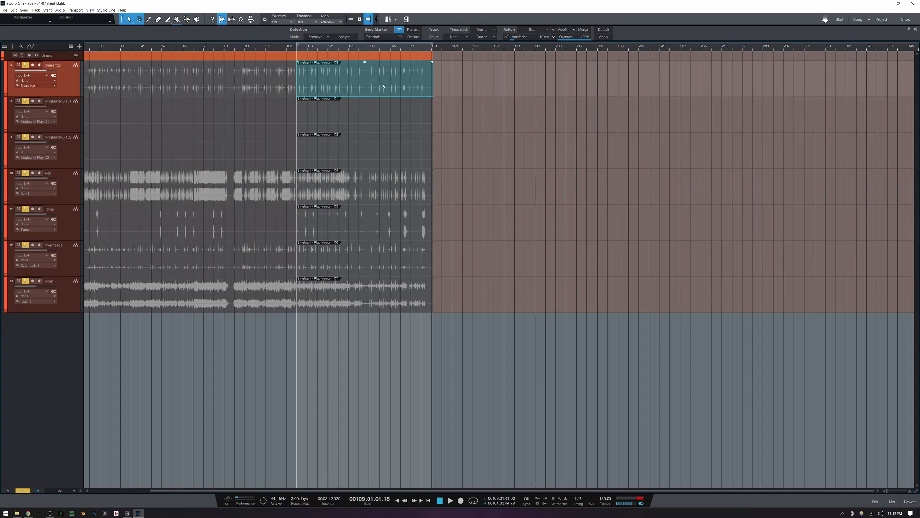
left_click(344, 37)
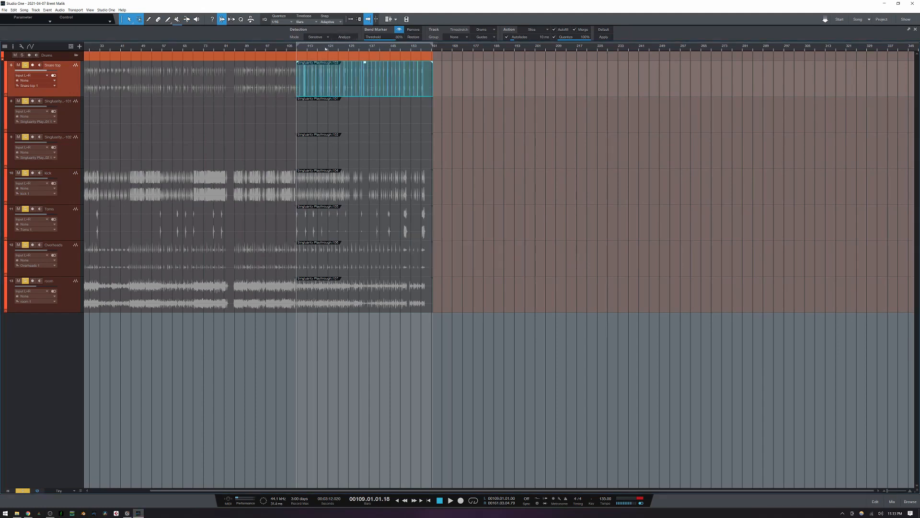
Step: Select the kick, toms, overheads and room events starting at bar 109 and analyze them for transients
left_click_drag(326, 49, 326, 63)
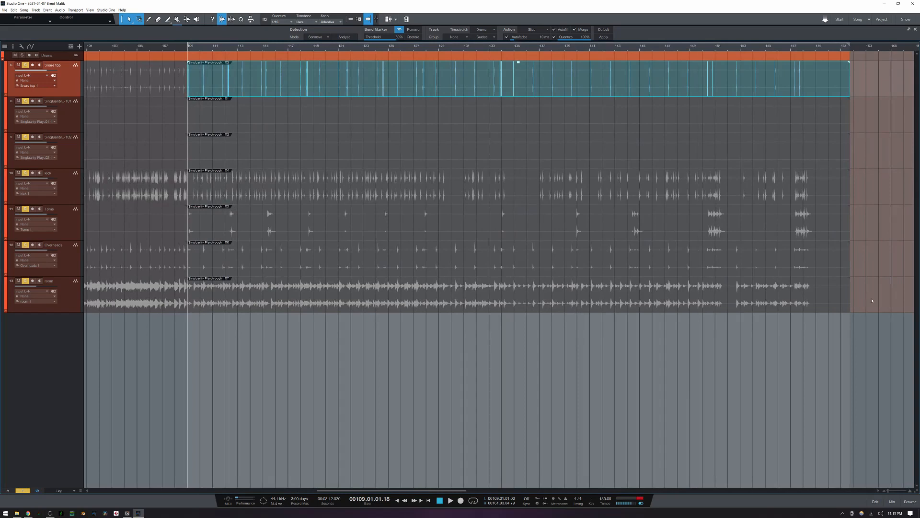
left_click_drag(870, 301, 682, 124)
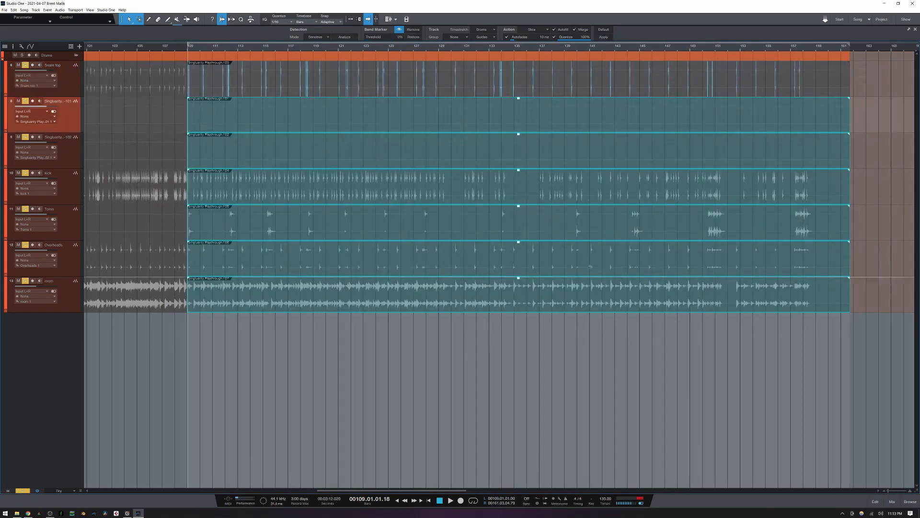
left_click_drag(863, 312, 783, 193)
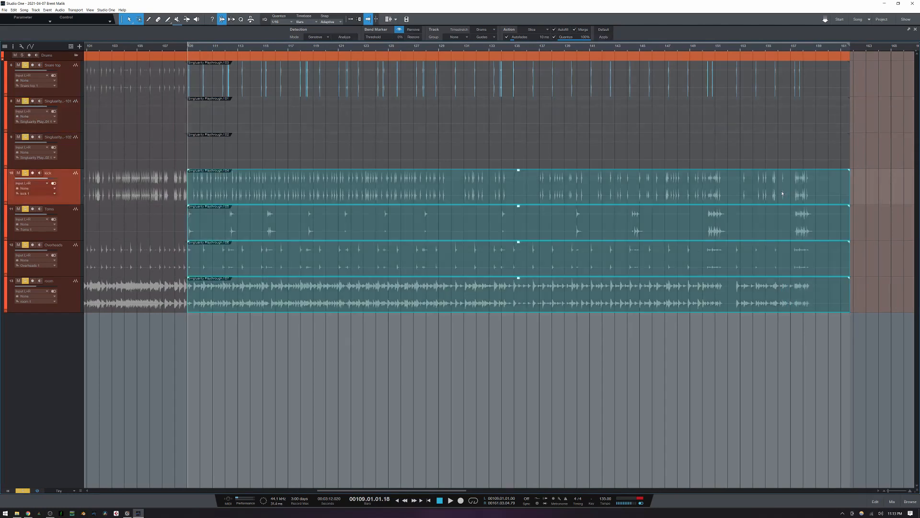
left_click(347, 41)
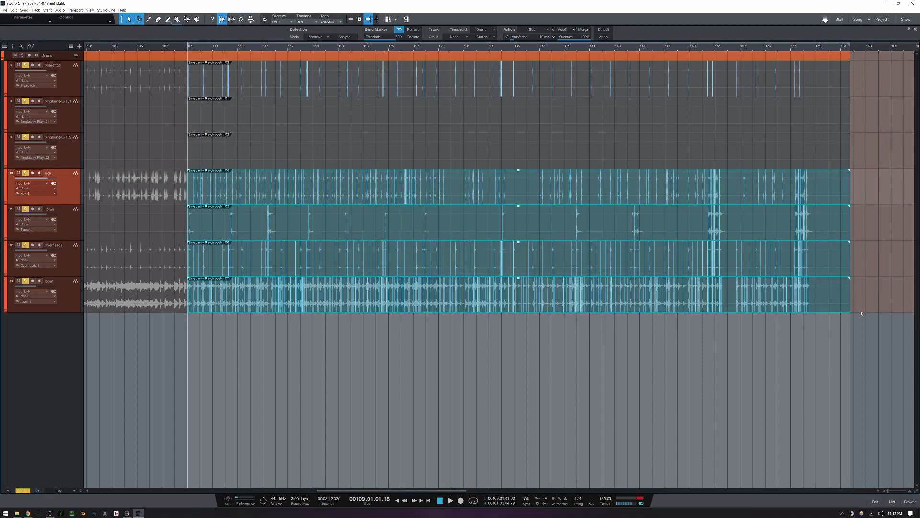
Step: Adjust the bend marker threshold of the room event and set the overheads event's threshold to 77%
left_click(399, 294)
mouse_move(381, 43)
left_mouse_down()
mouse_move(386, 49)
mouse_move(376, 49)
left_mouse_up()
left_click(832, 271)
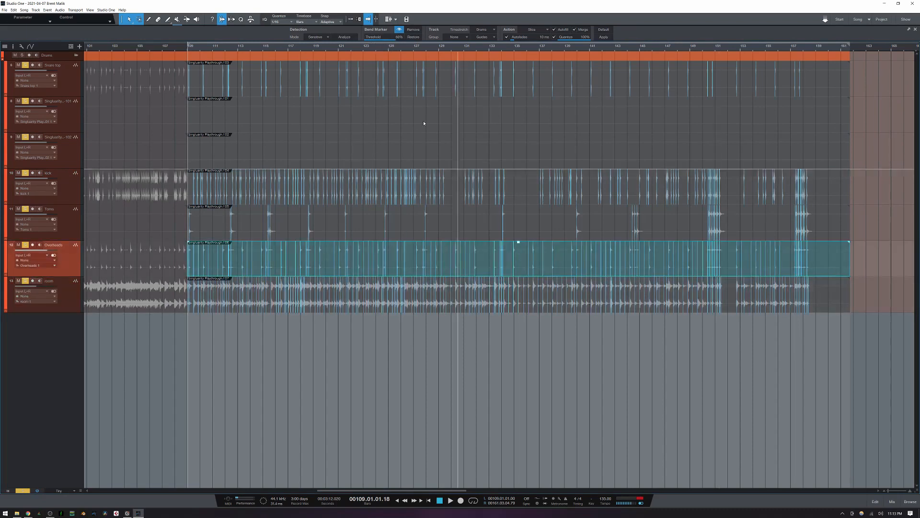
left_click_drag(386, 40, 386, 40)
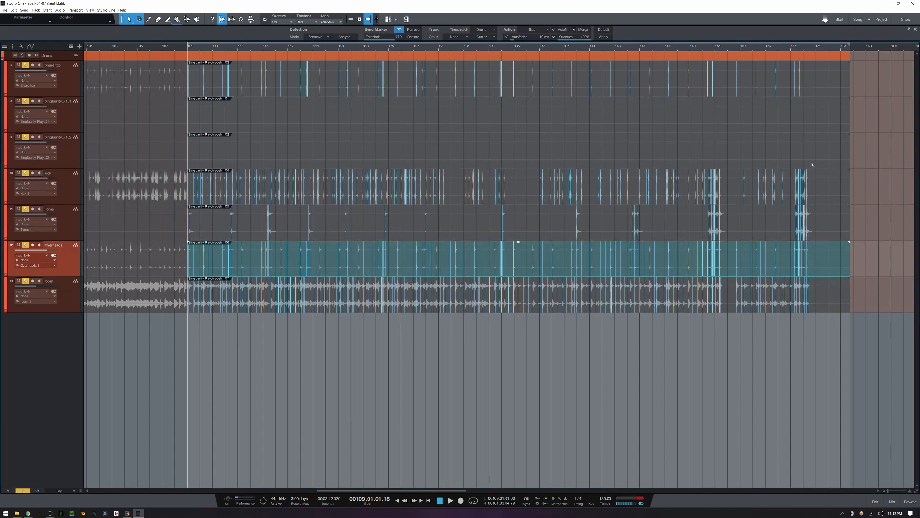
Step: Apply the Slice action to the Snare top event with autofades, AutoFill, merge and 100% quantize enabled
left_click(837, 94)
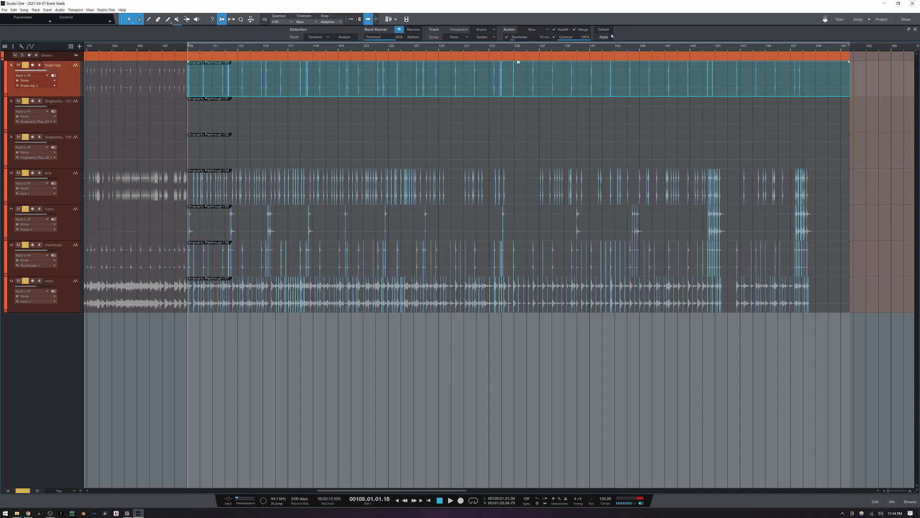
left_click(536, 31)
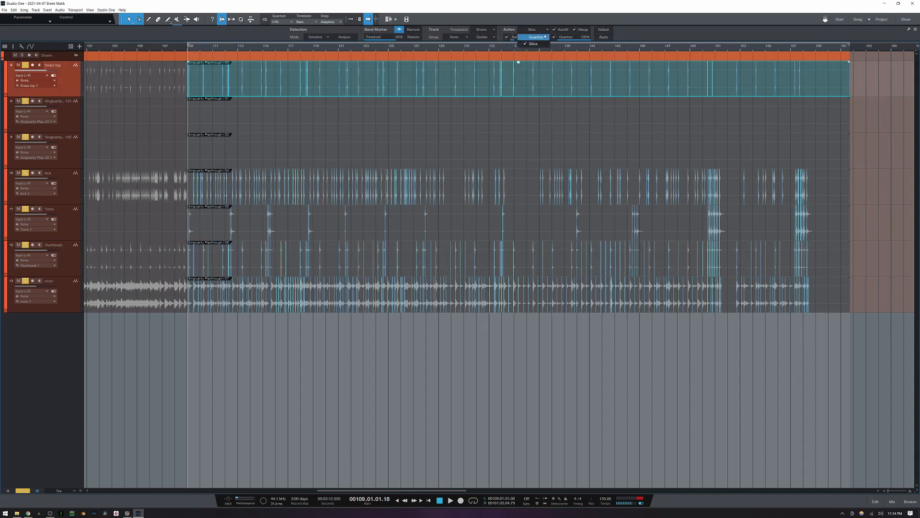
left_click(660, 35)
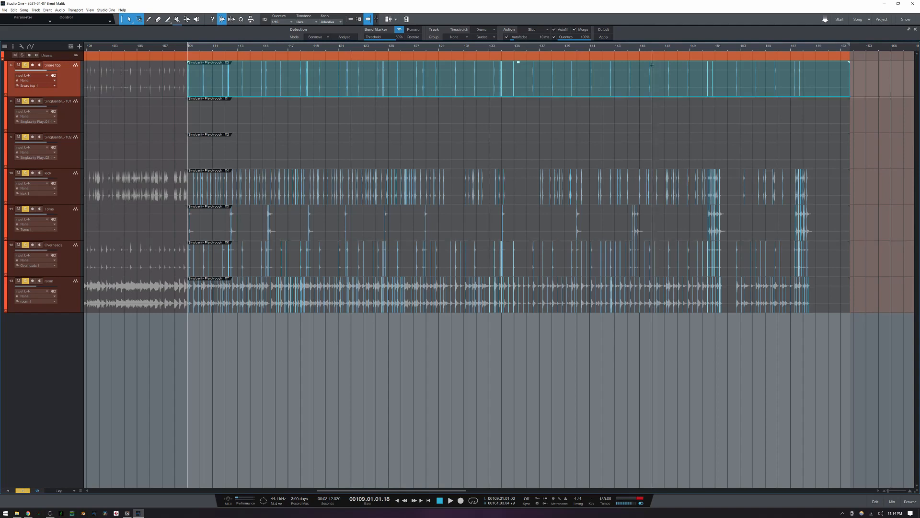
left_click(604, 37)
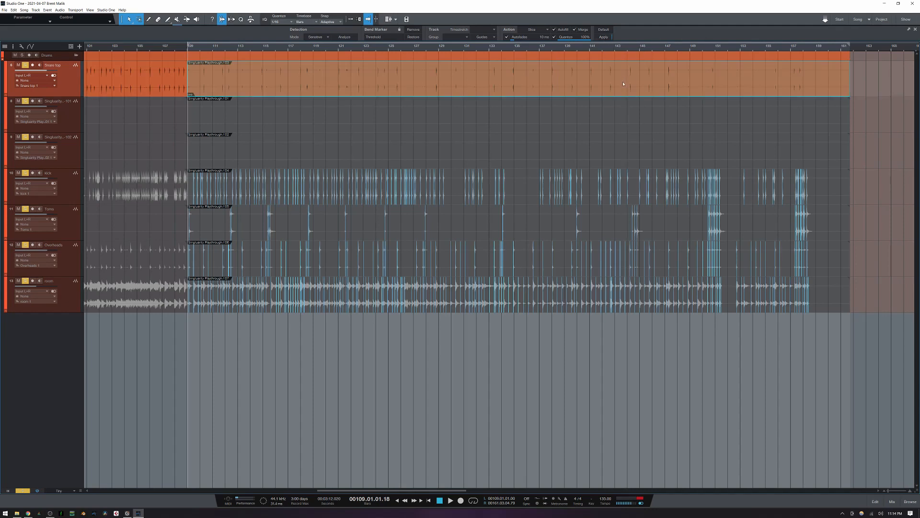
Step: Open the sliced Snare top part in an enlarged editor and examine its slices, gaps and crossfades
right_click(567, 95)
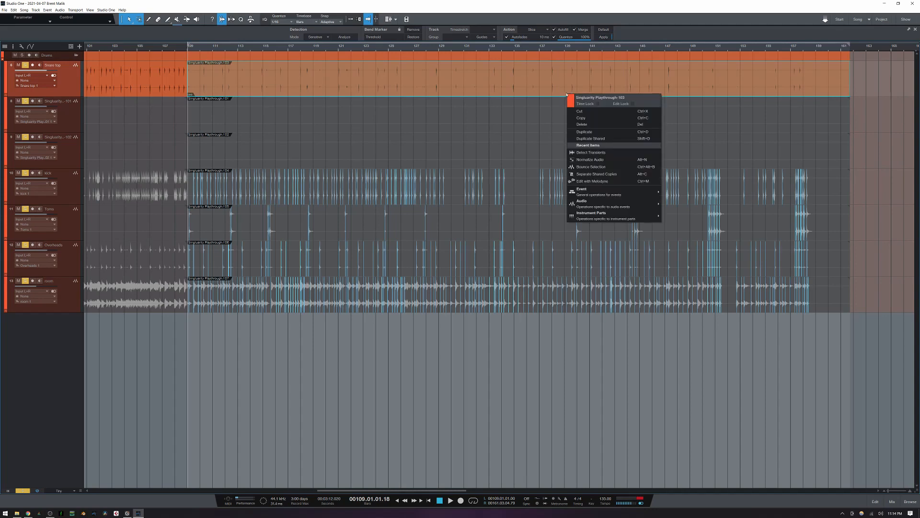
left_click(384, 95)
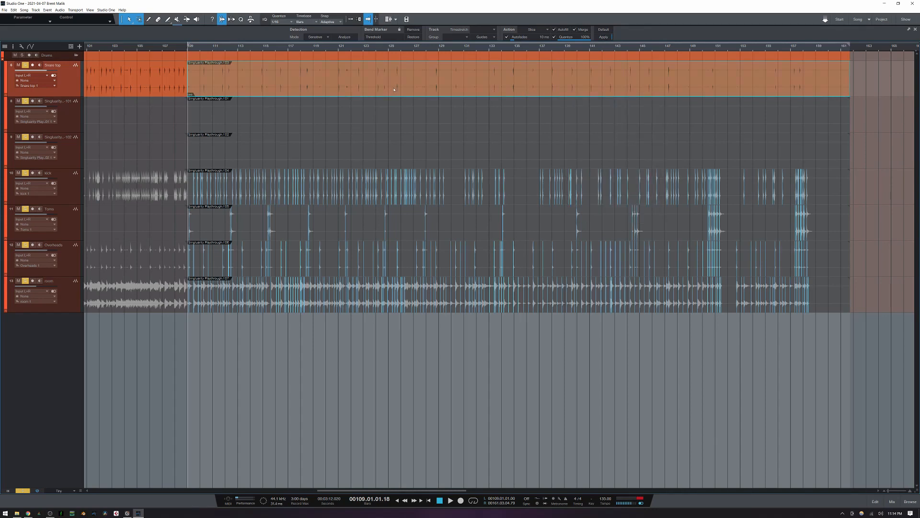
double_click(394, 89)
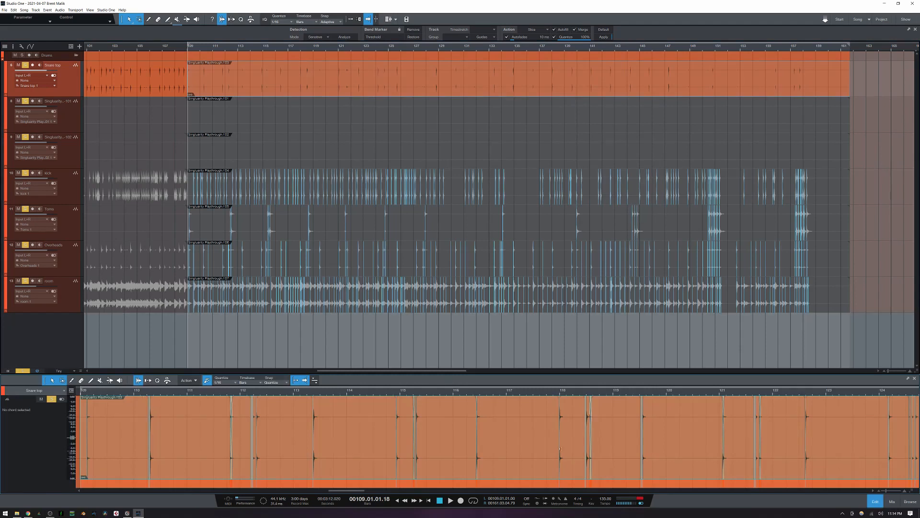
left_click_drag(433, 373, 433, 284)
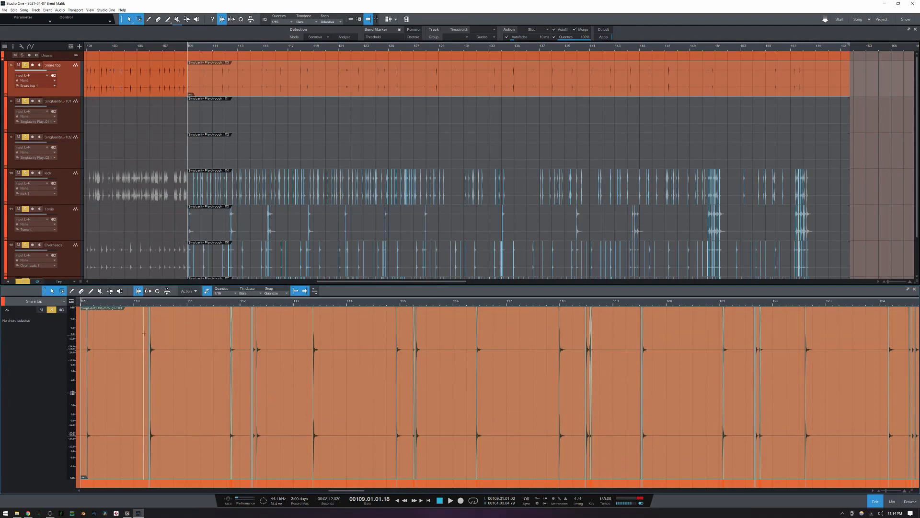
scroll(149, 336, "up", 8)
scroll(148, 336, "down", 8)
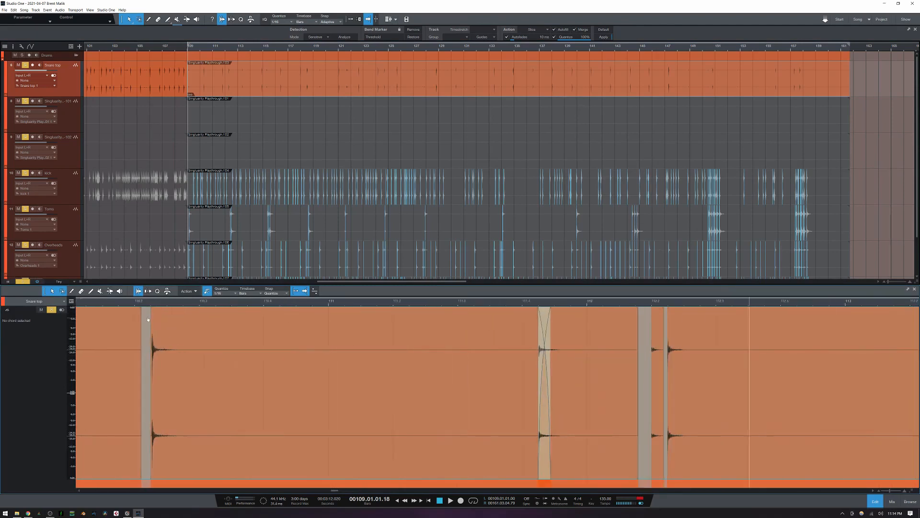
scroll(148, 315, "down", 1)
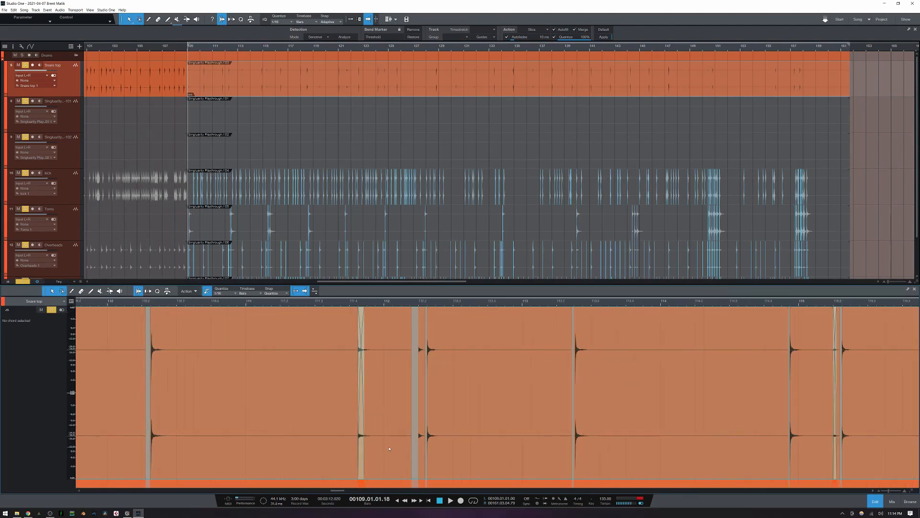
left_click(359, 436)
left_click_drag(359, 436, 314, 451)
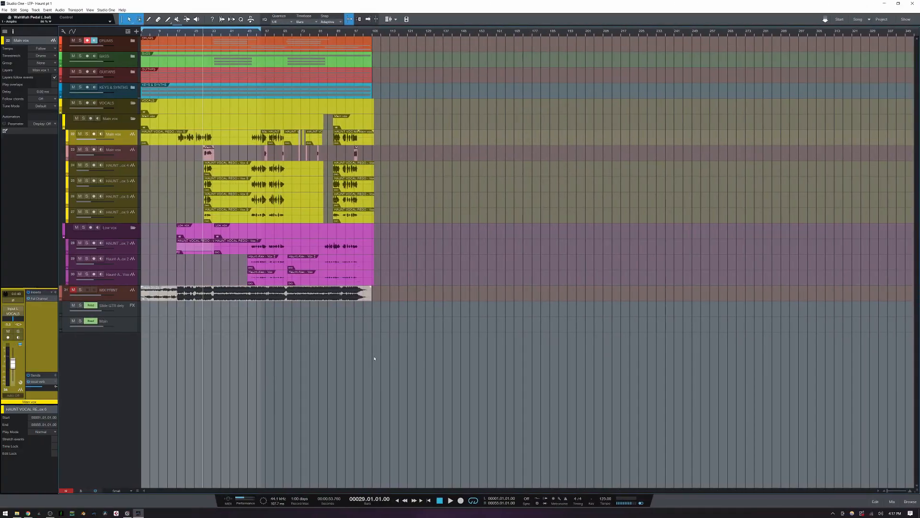
Step: Reduce the tracks of the LTP Haunt song to overview height, select all events and loop the whole song
key("z")
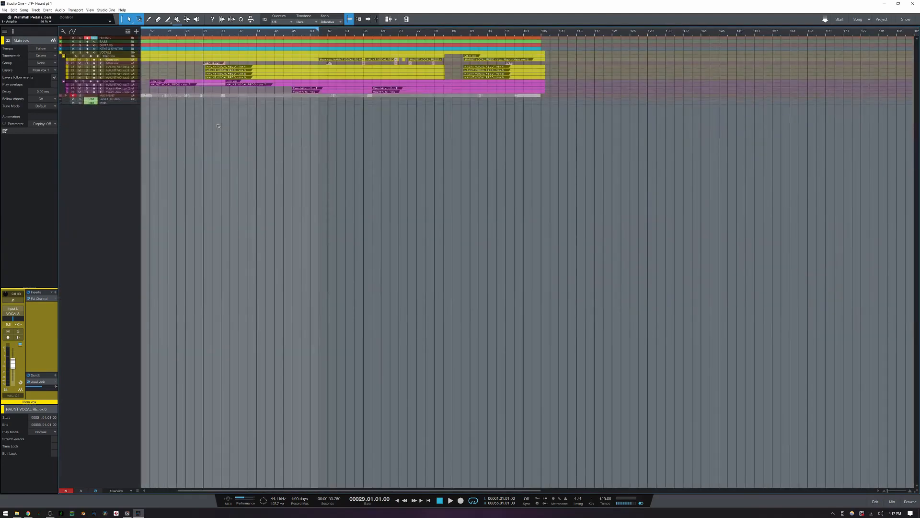
left_click_drag(577, 100, 157, 40)
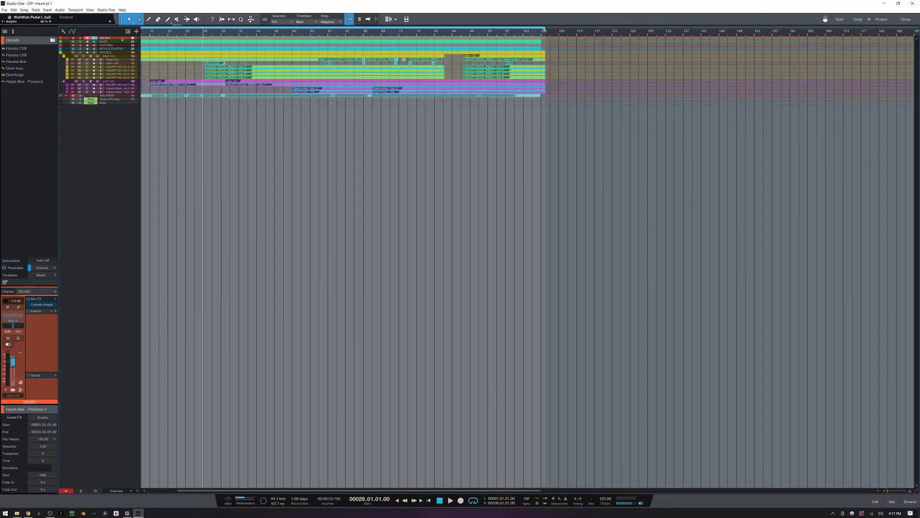
Step: Increase the track heights, enlarging the KEYS & SYNTHS track and the Main vox track individually
scroll(122, 43, "up", 2)
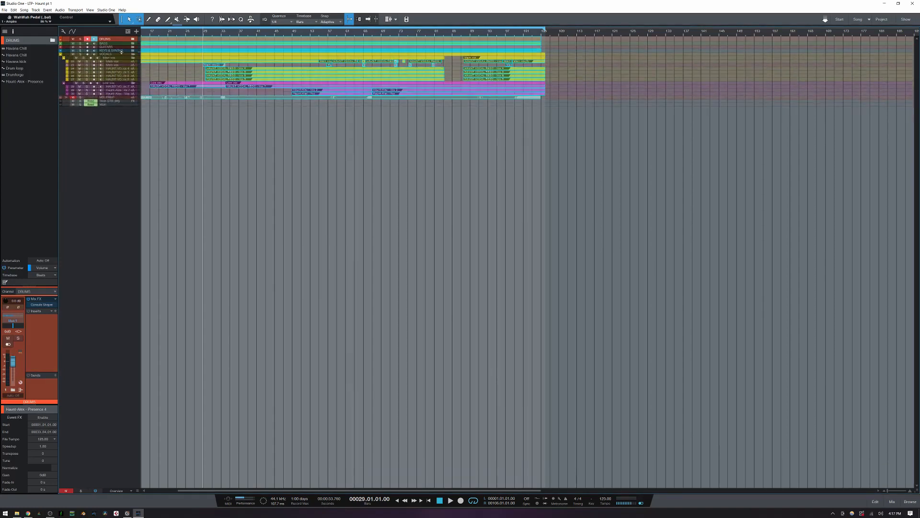
scroll(121, 52, "up", 3)
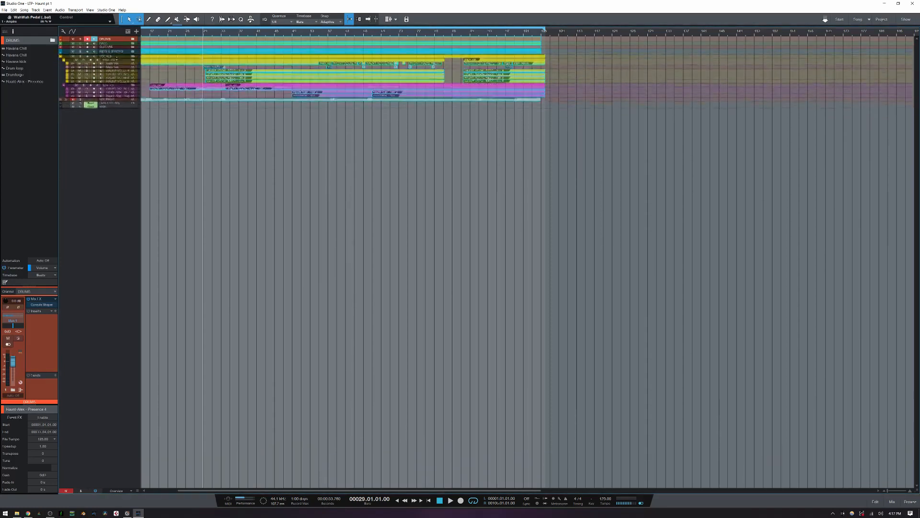
scroll(119, 54, "up", 2)
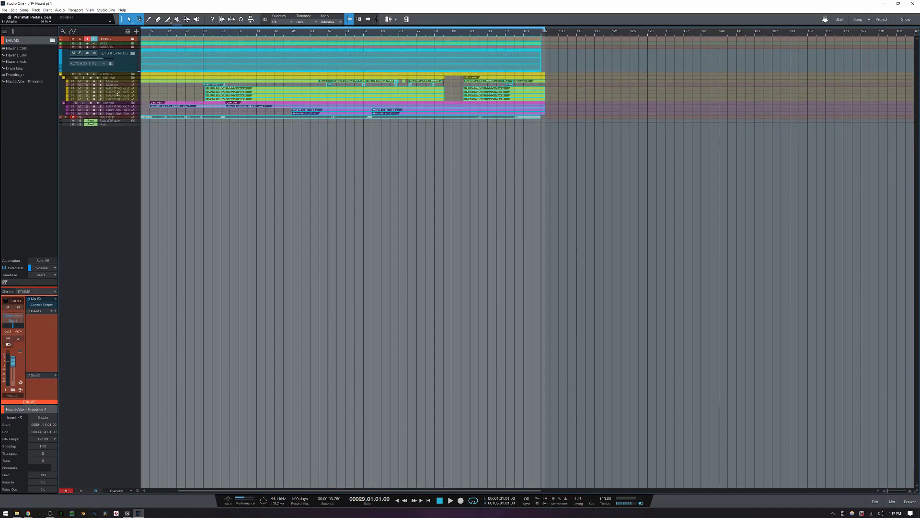
left_click(116, 96)
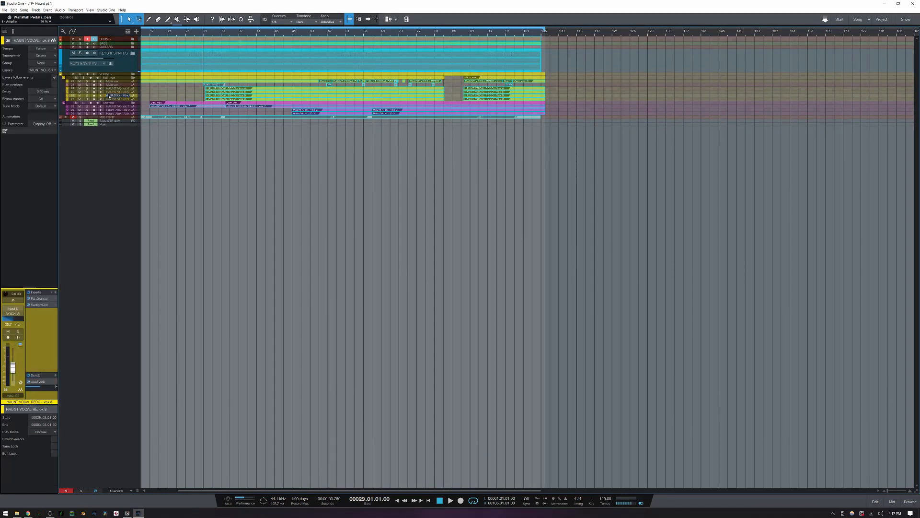
key("z")
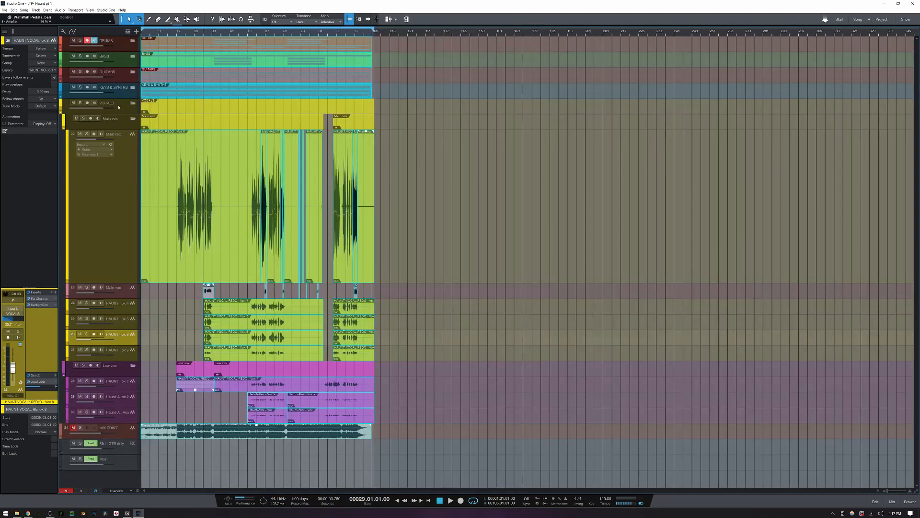
Step: Toggle the track zoom and reduce the enlarged Main vox track to a small height
key("z")
key("z")
key("z")
key("z")
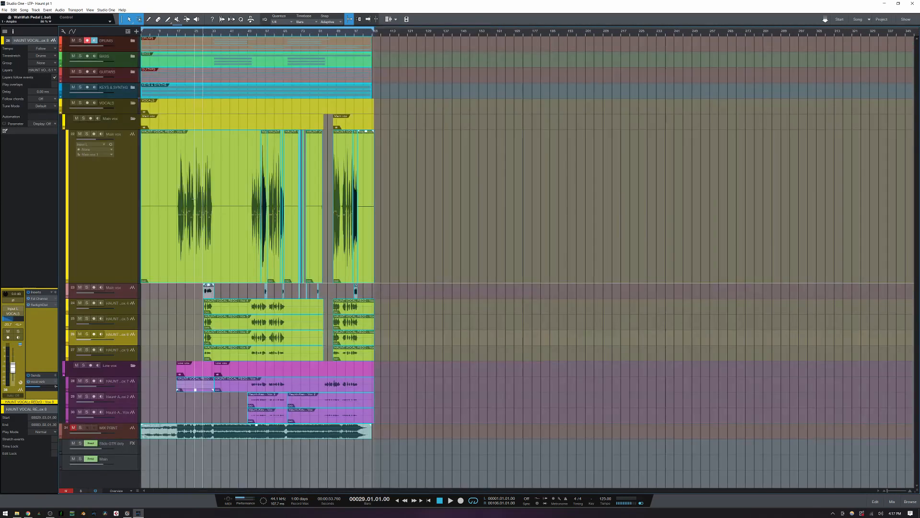
key("z")
key("z")
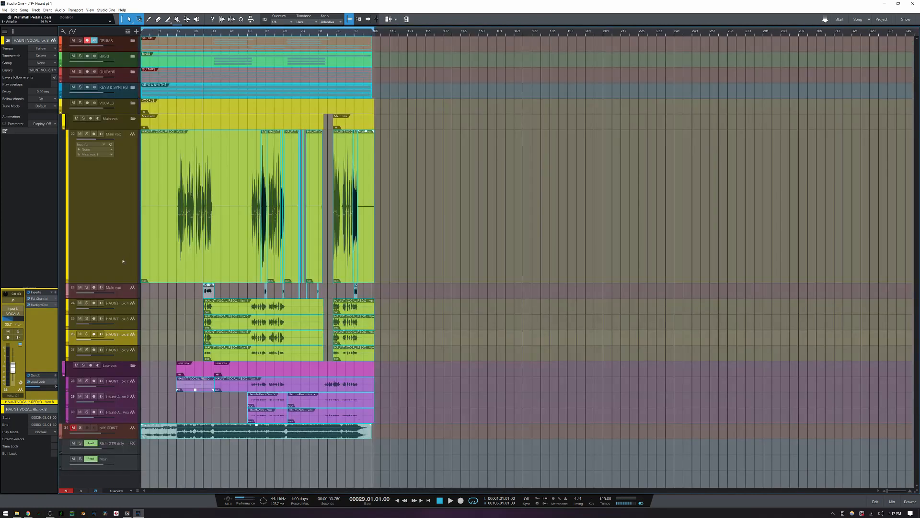
left_click_drag(124, 283, 121, 152)
Step: Place the playhead at about bar 51, collapse the Main vox folder and play the song
left_click_drag(194, 32, 363, 43)
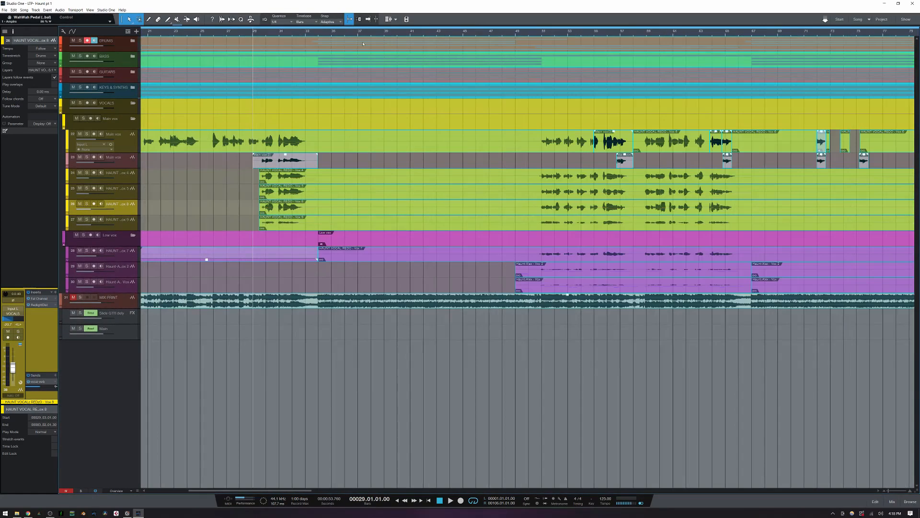
left_click(467, 33)
left_click(544, 35)
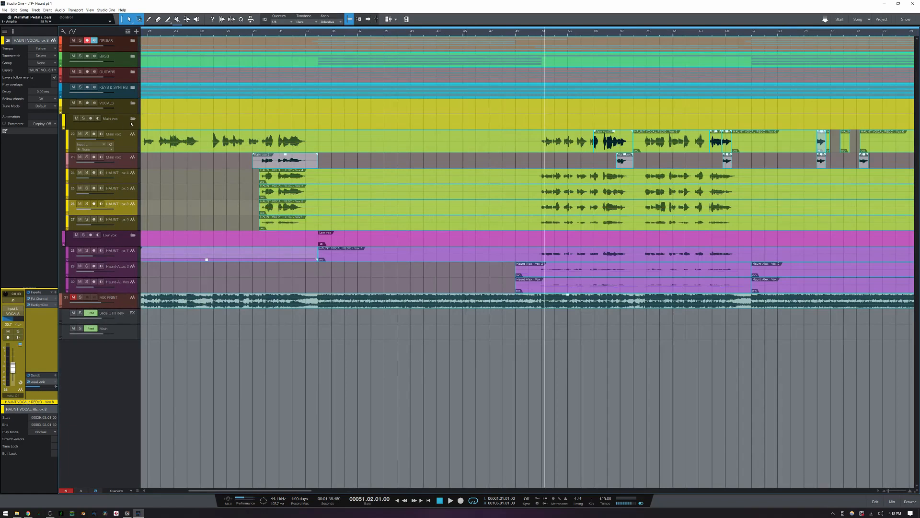
left_click(133, 119)
key("space")
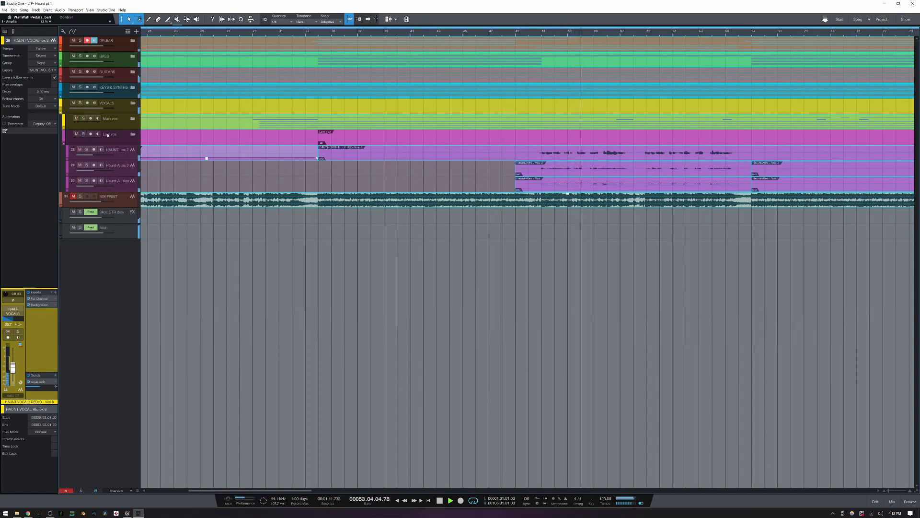
Step: Expand the BASS and DRUMS folders to view the tracks inside, and collapse both again
left_click(126, 48)
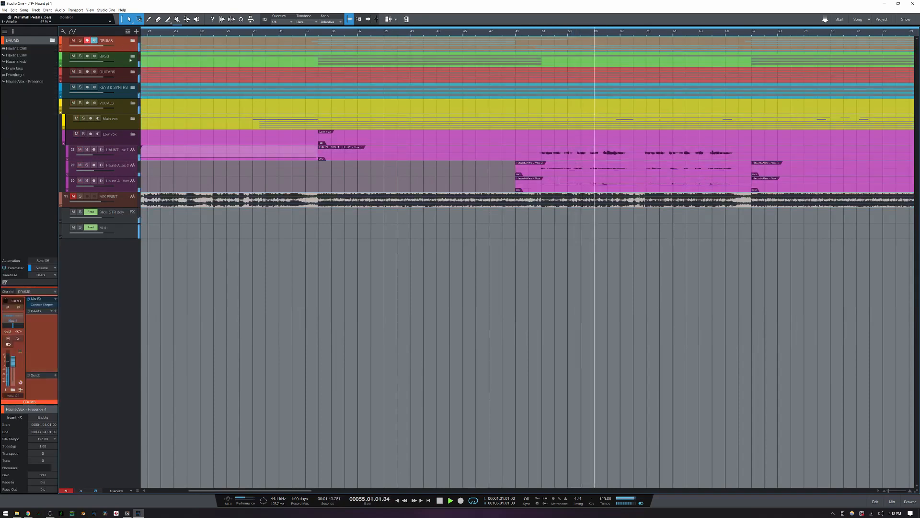
left_click(132, 56)
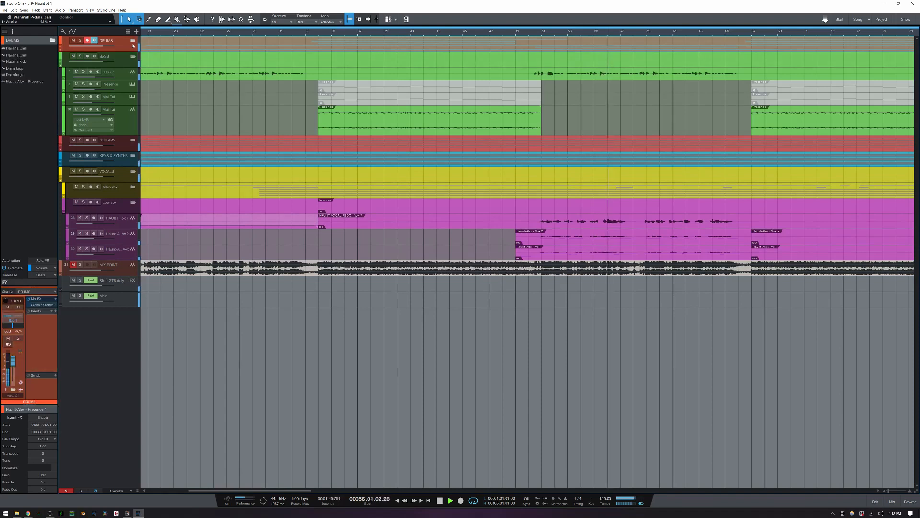
left_click(133, 41)
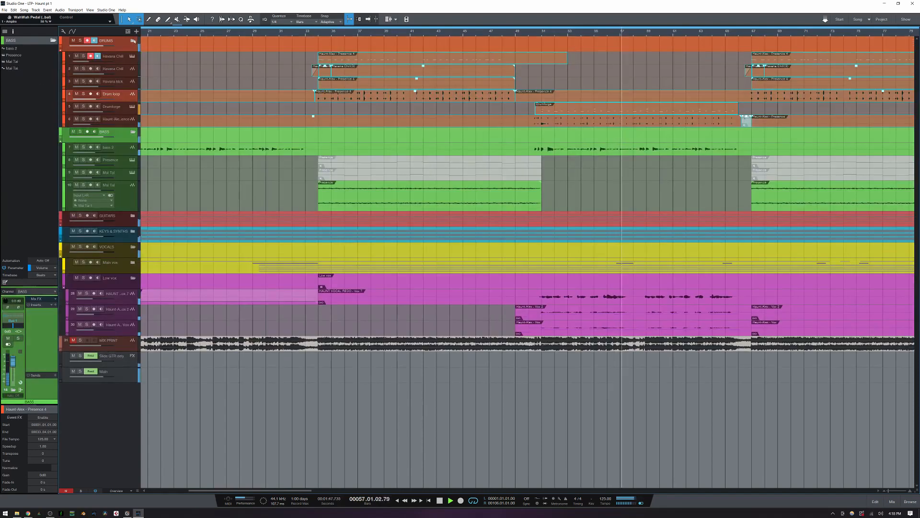
left_click(133, 132)
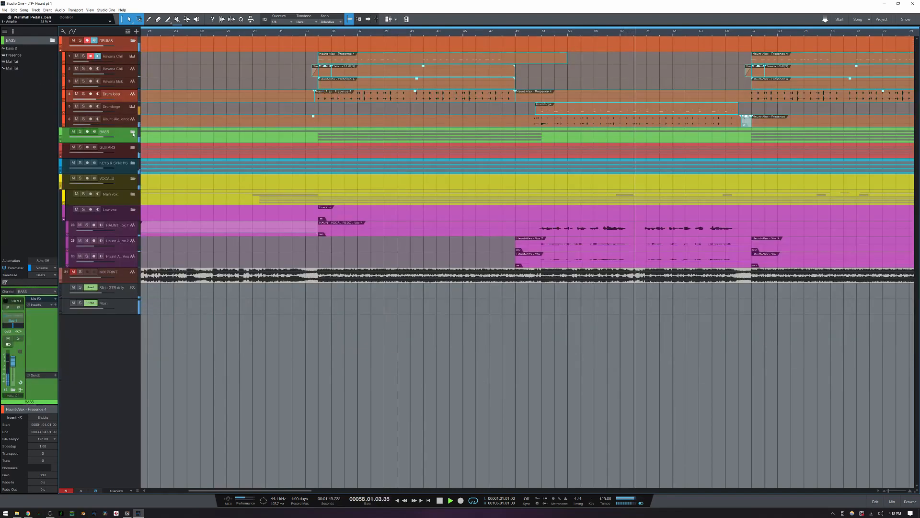
left_click(122, 57)
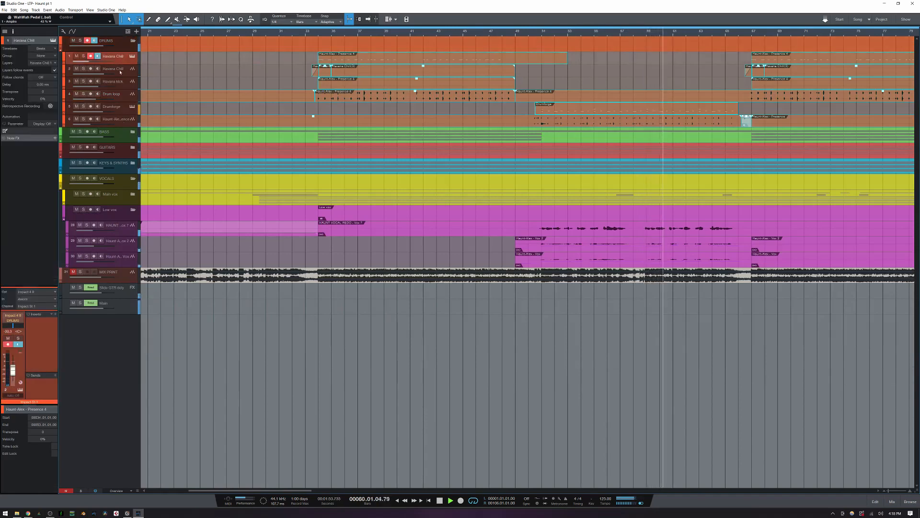
left_click(133, 40)
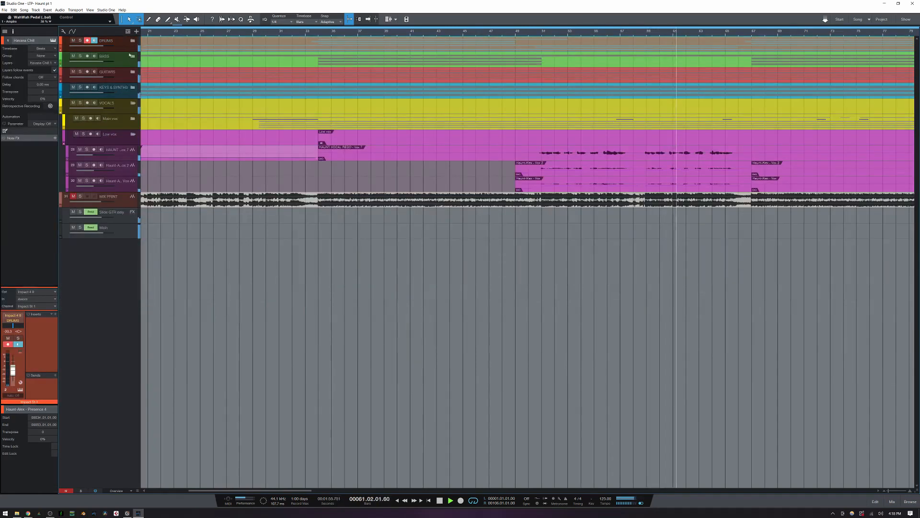
Step: Enlarge the collapsed DRUMS folder track so its parts are readable, and display the whole song length
left_click_drag(128, 52, 127, 146)
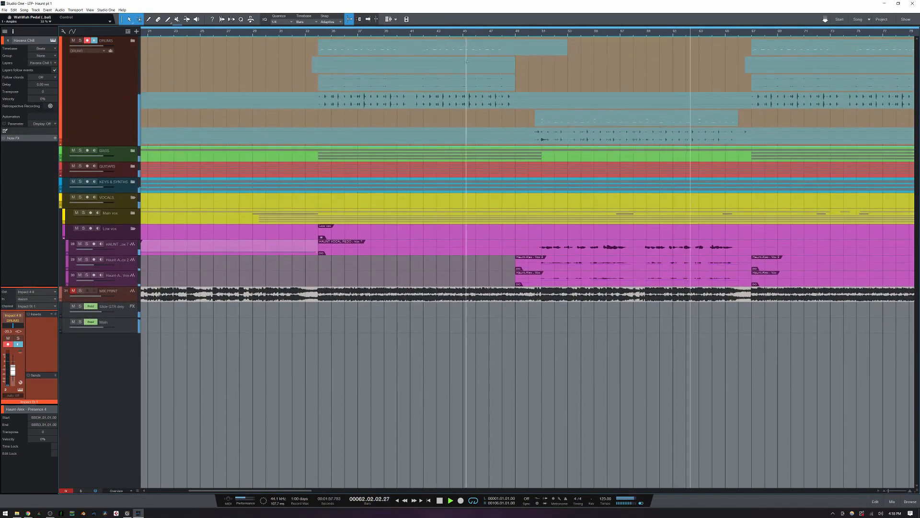
left_click(438, 317)
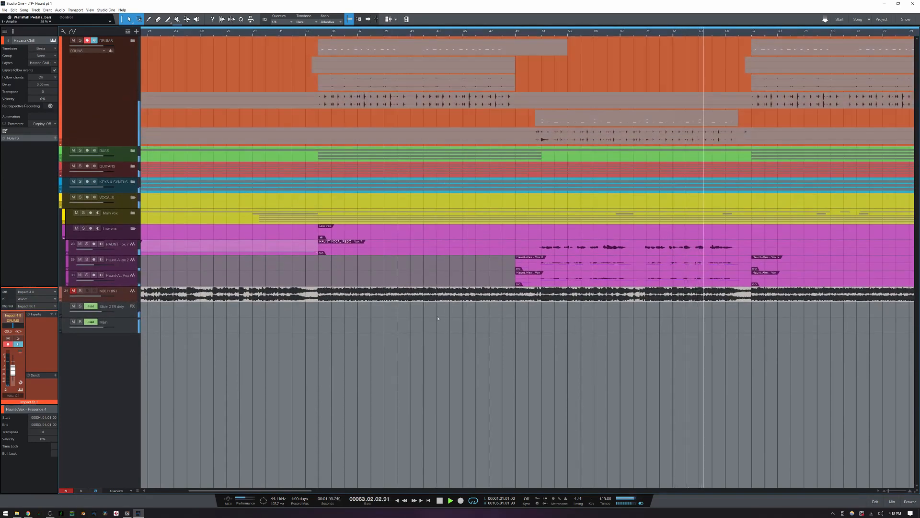
key("w")
key("w")
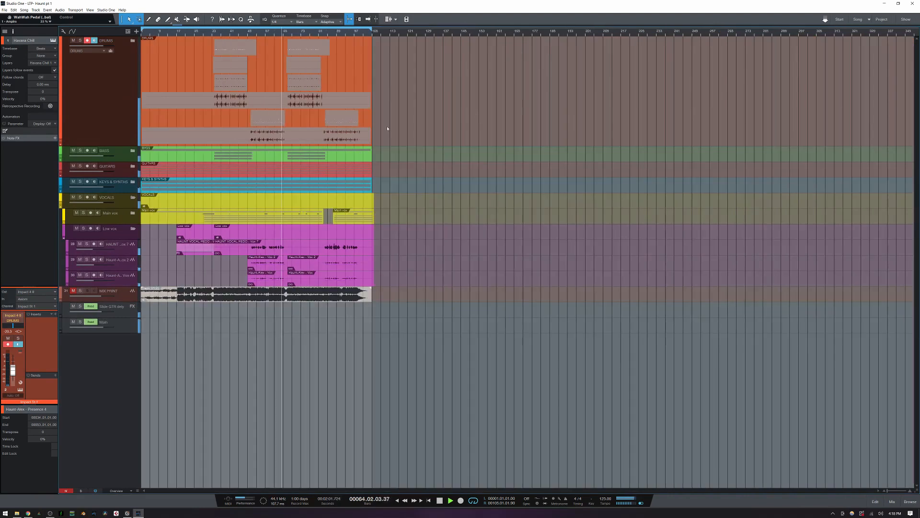
key("z")
key("z")
left_click(122, 120)
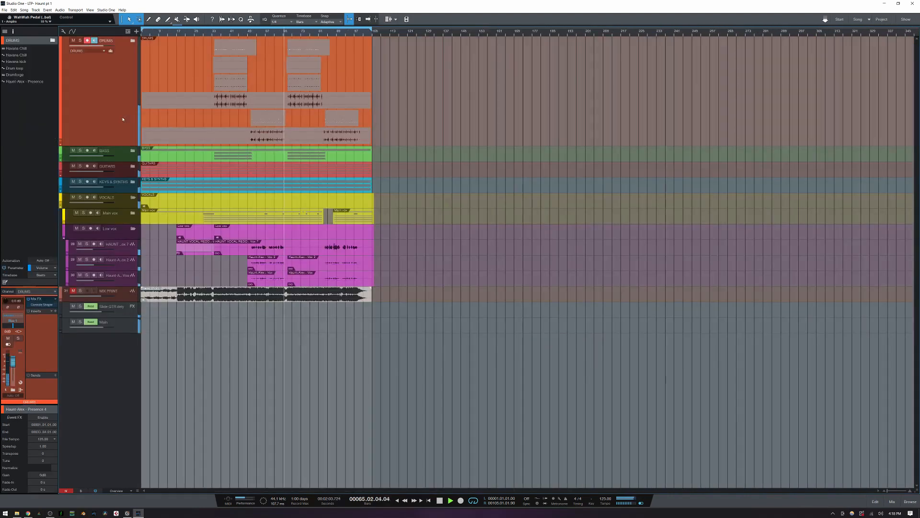
key("z")
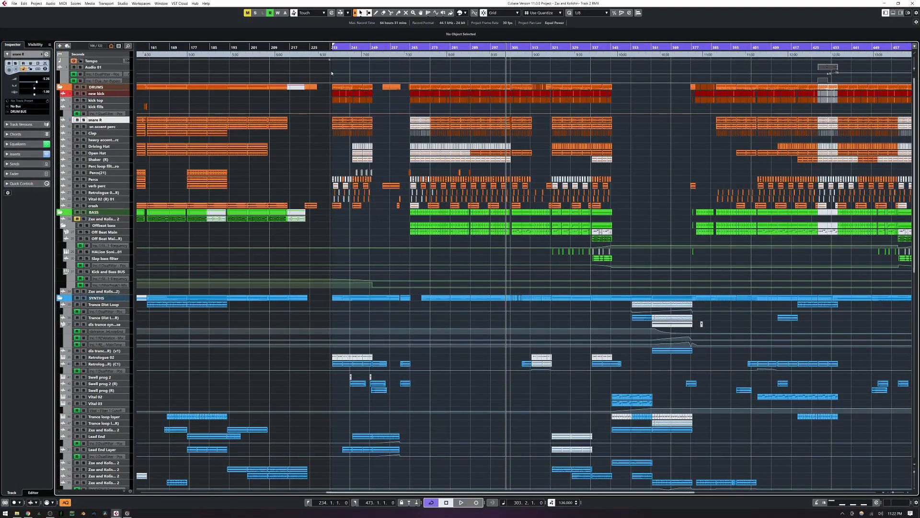
Step: Switch to the Cubase project, enlarge the Atomos 1 track's height and shrink it back to overview size
scroll(431, 154, "down", 10)
scroll(436, 158, "up", 10)
scroll(438, 164, "down", 10)
key("h")
key("h")
key("h")
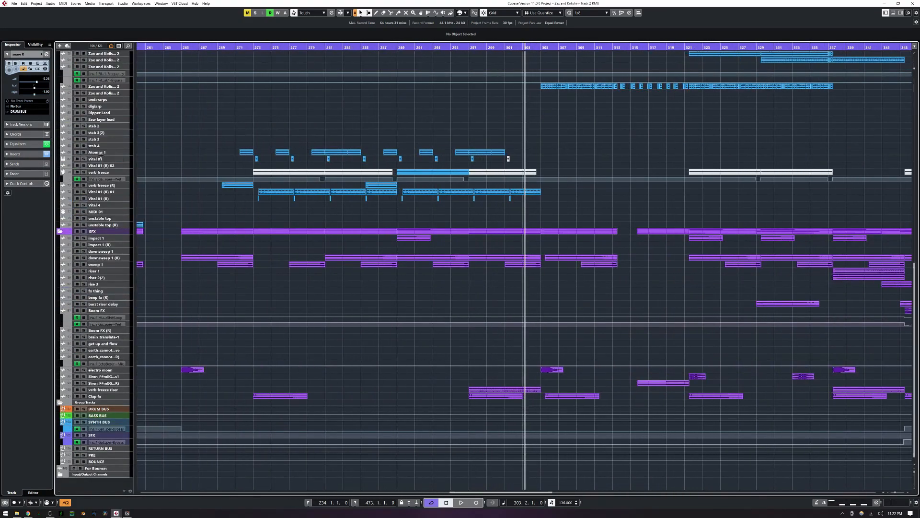
left_click(97, 152)
left_click_drag(99, 167, 193, 157)
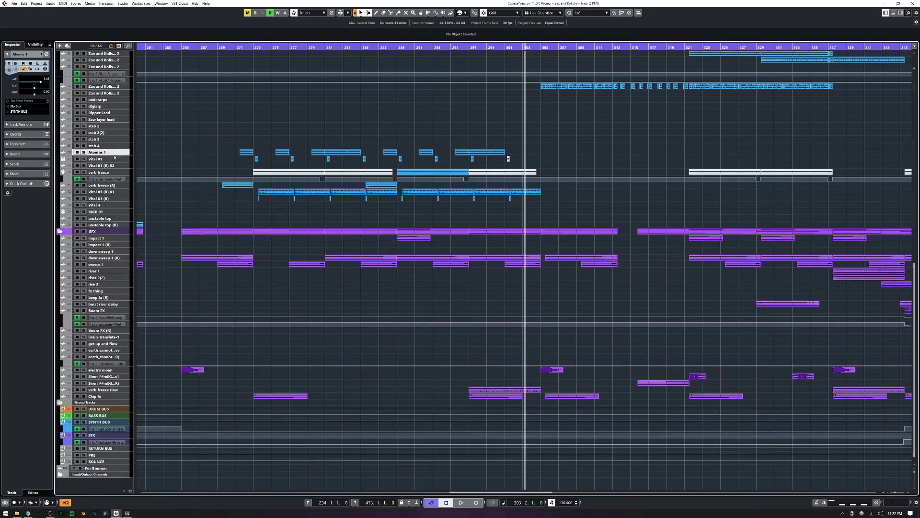
left_click_drag(114, 154, 114, 203)
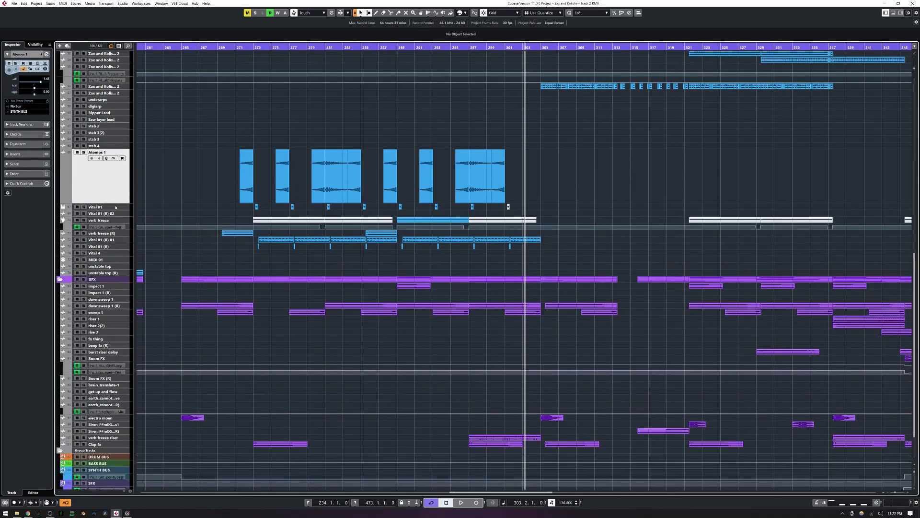
key("ctrl+Down")
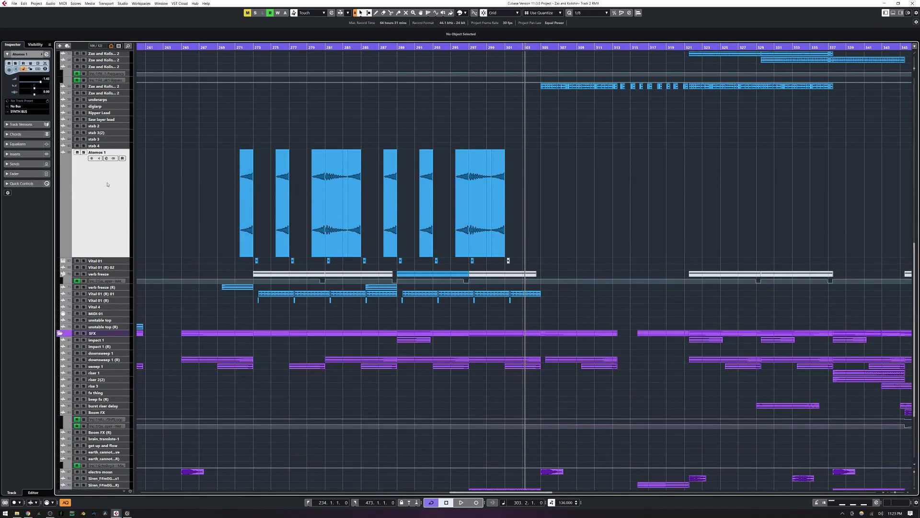
key("ctrl+Up")
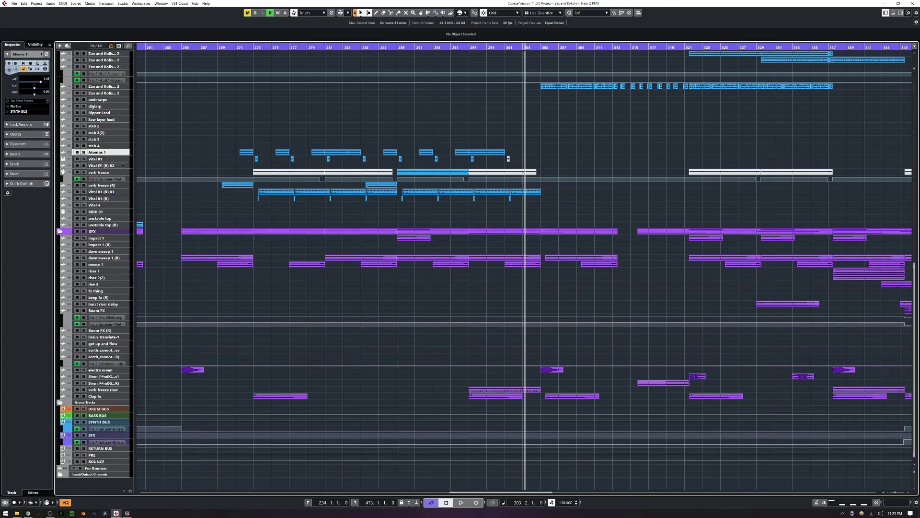
Step: Expand the SFX, SYNTHS, BASS and DRUMS folders and look through the tracks they contain
scroll(109, 225, "up", 10)
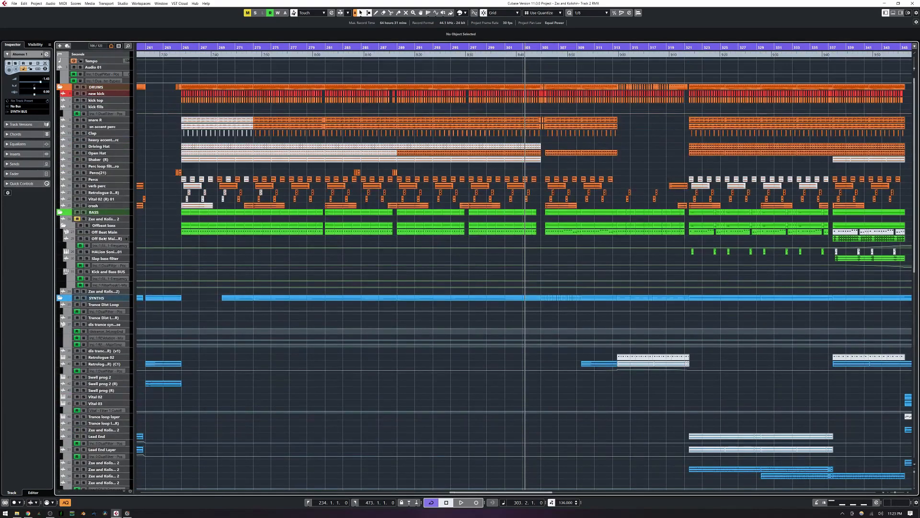
key("g")
key("g")
key("g")
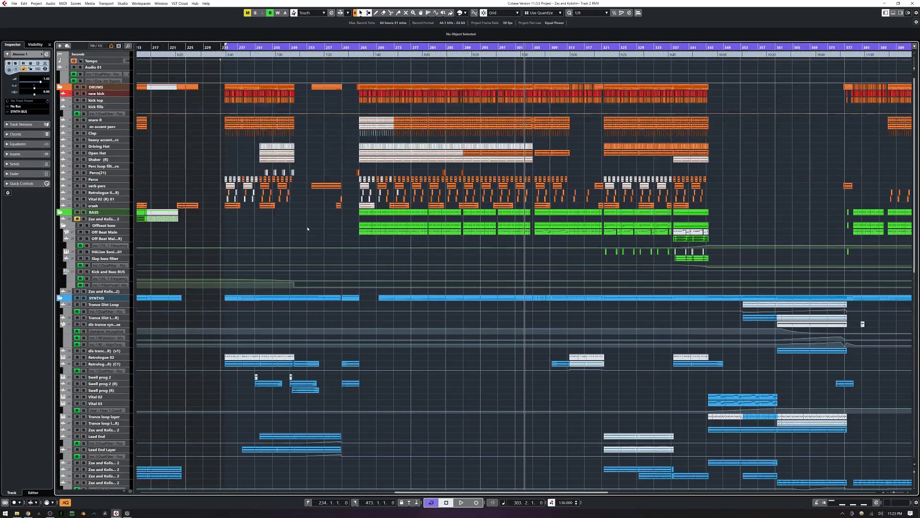
key("g")
key("g")
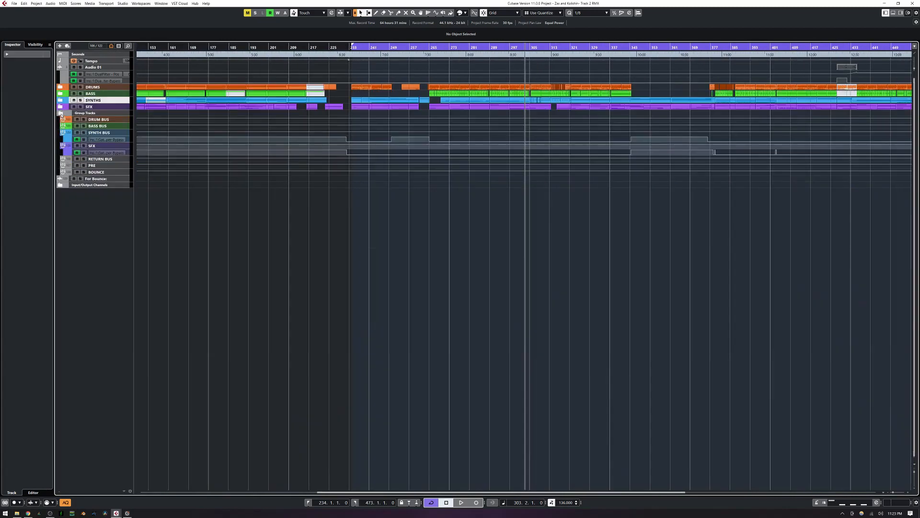
left_click(60, 113)
left_click(59, 113)
left_click(60, 107)
left_click(60, 100)
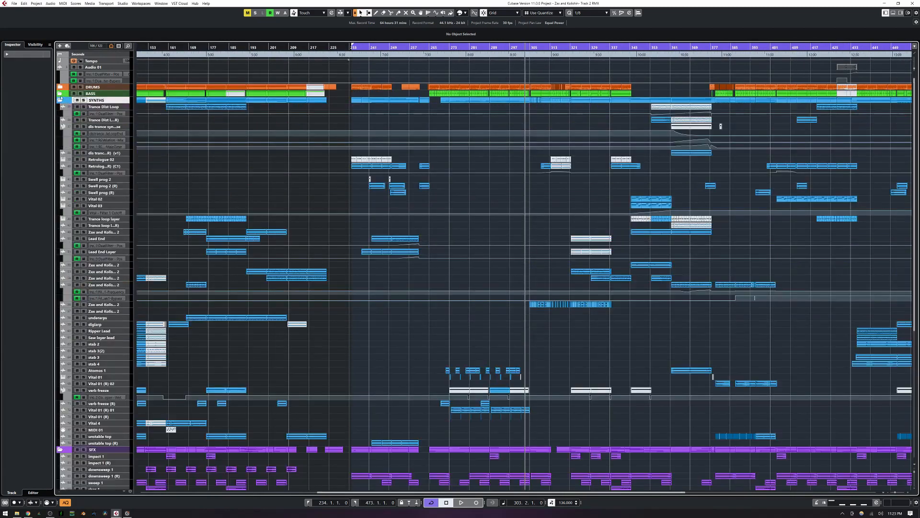
left_click(60, 94)
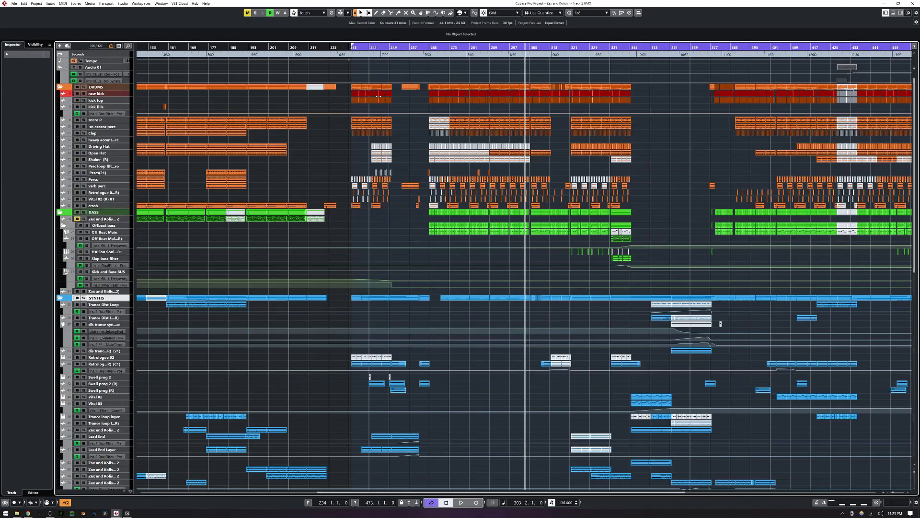
scroll(393, 232, "down", 10)
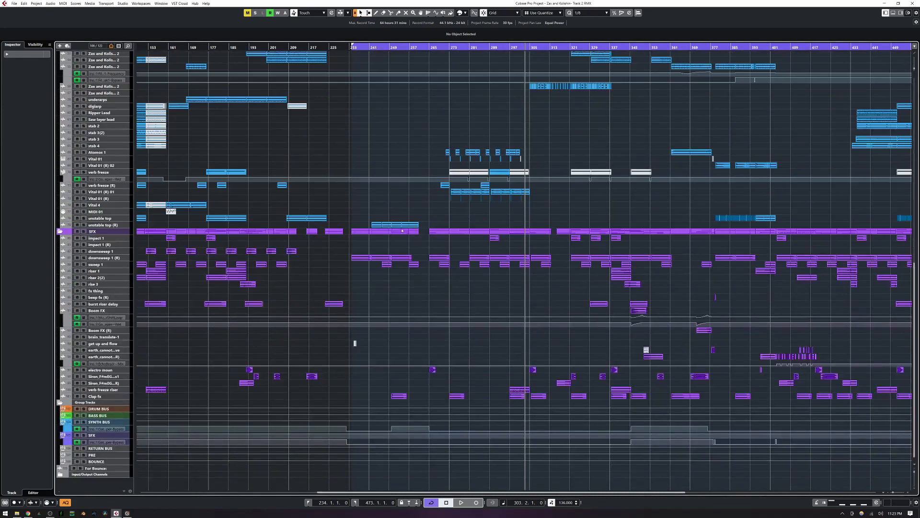
key("h")
key("h")
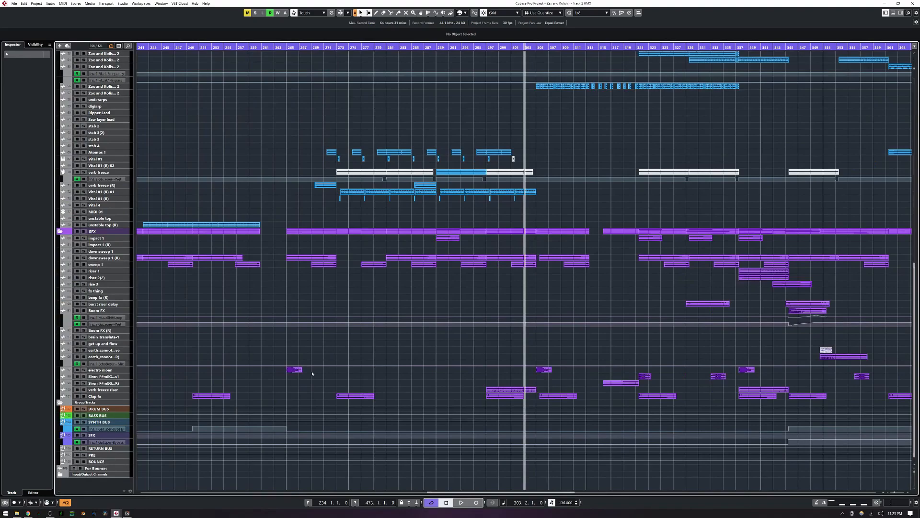
scroll(434, 379, "up", 10)
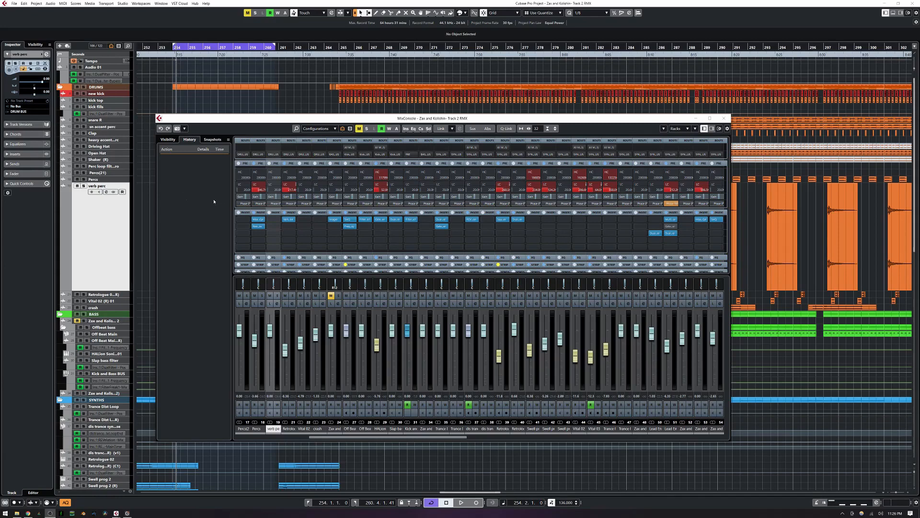
Step: Maximise the MixConsole and lower the faders of verb perc to -4.79, channel 24 to -3.66, crash to -5.93 and Vital 02 (R) 01 to -7.34
left_click(710, 118)
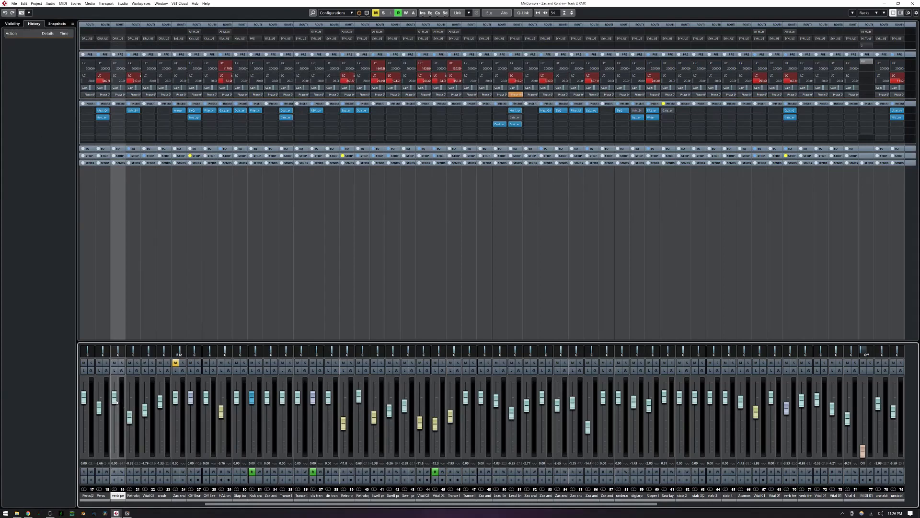
left_click_drag(116, 402, 116, 415)
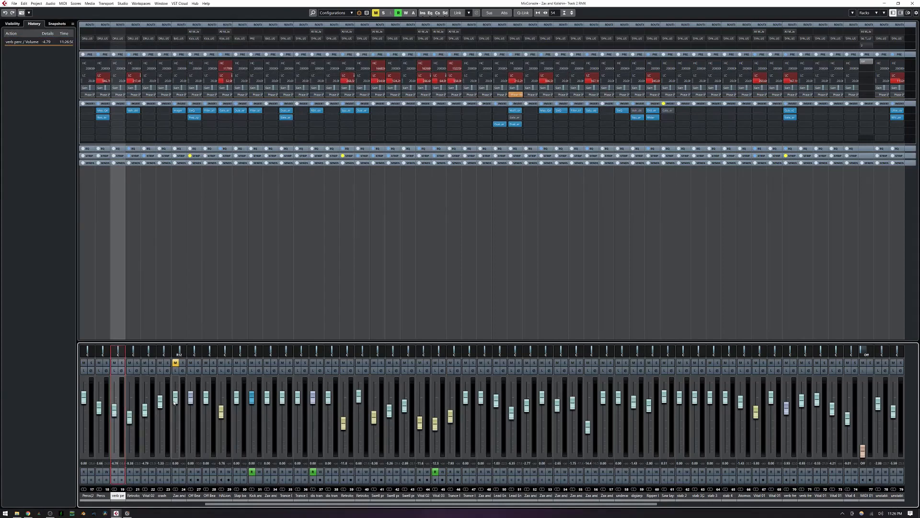
left_click_drag(174, 403, 145, 422)
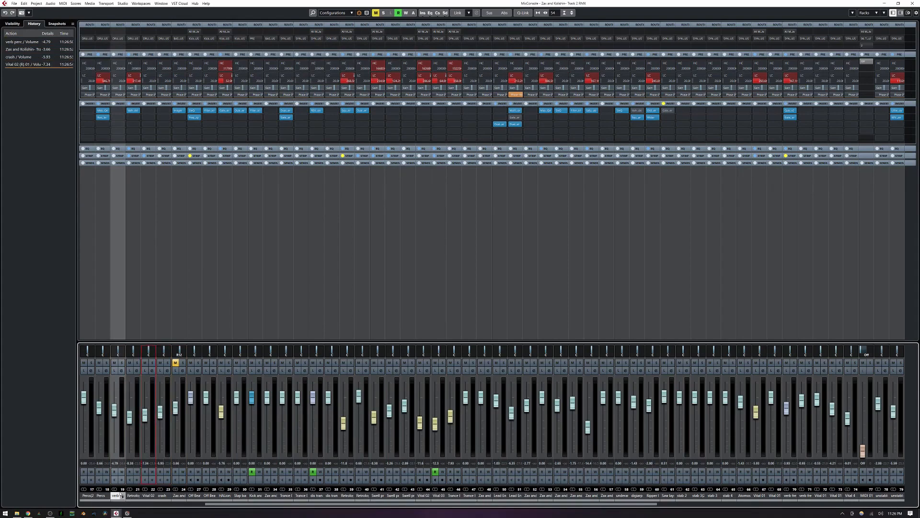
Step: Open the channel settings of Vital 02 (R) 01, boost EQ band 3 by 24 dB at about 399 Hz and show the channel visibility list
left_click(152, 370)
left_click_drag(525, 346, 502, 313)
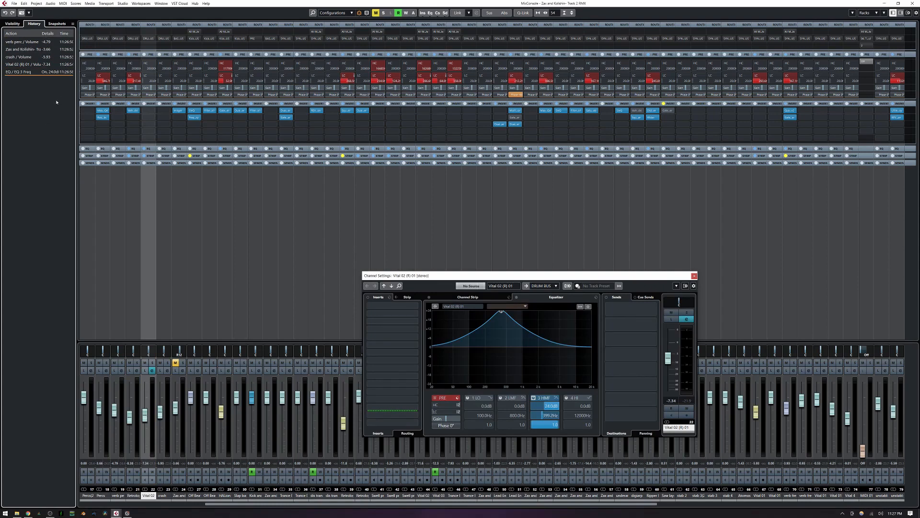
left_click(12, 24)
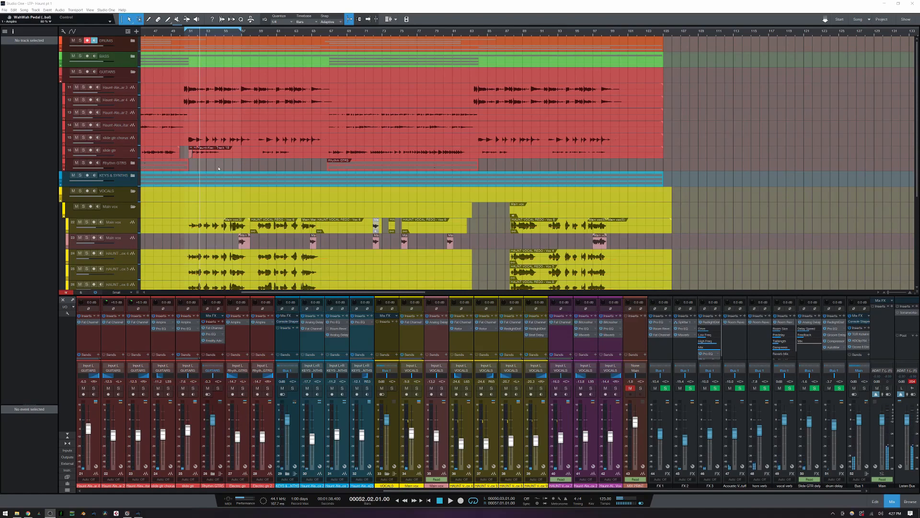
Step: Play the Studio One song from around bar 50 and stop playback
key("space")
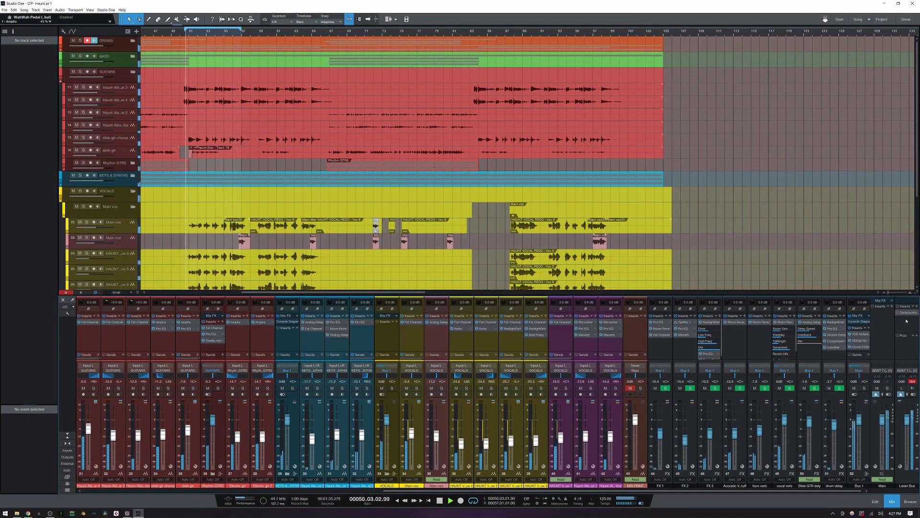
key("space")
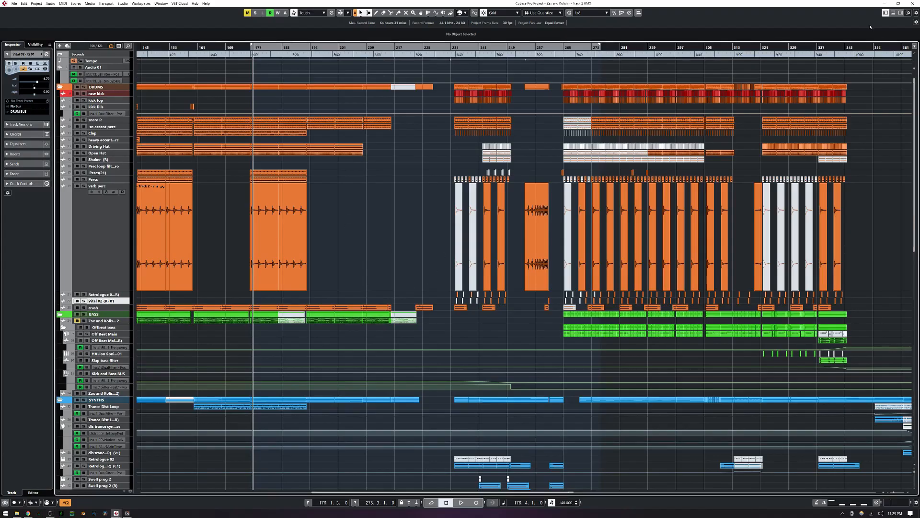
Step: Switch to the Cubase project, show the Control Room and examine the Cue 1 section's level controls
left_click(900, 14)
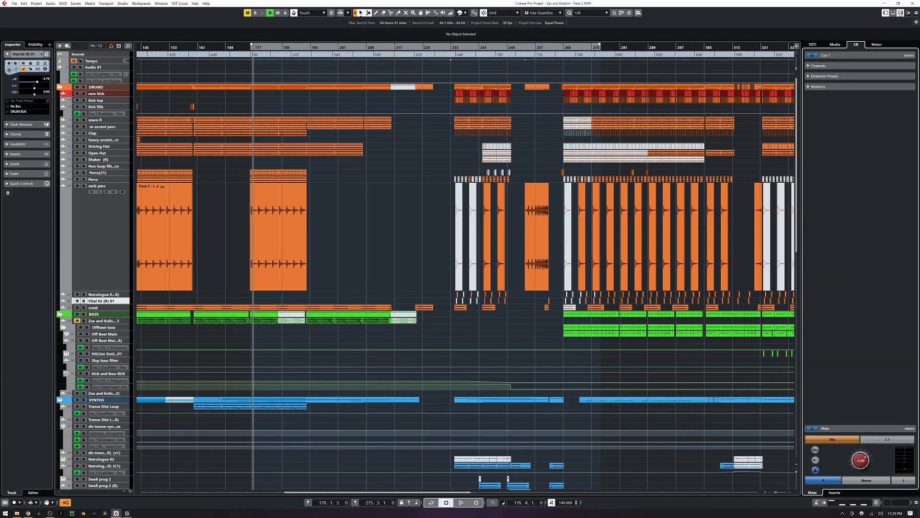
left_click(848, 55)
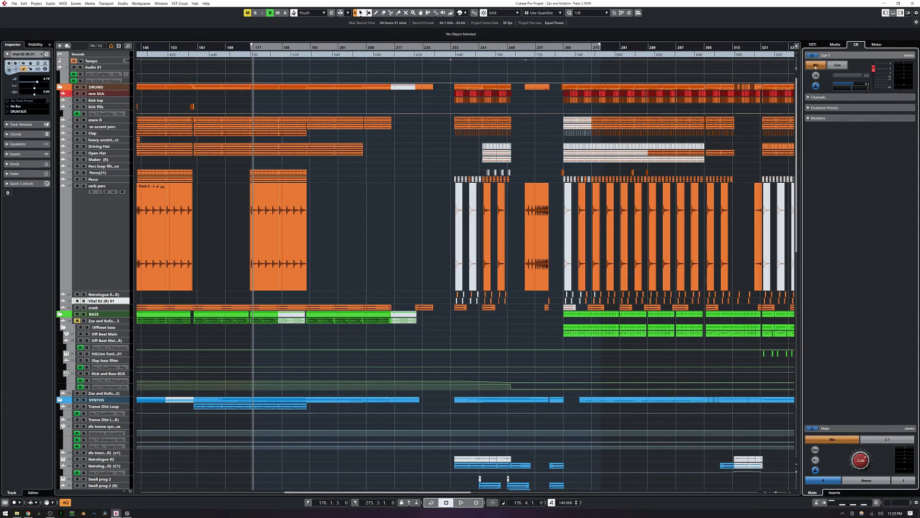
left_click(843, 55)
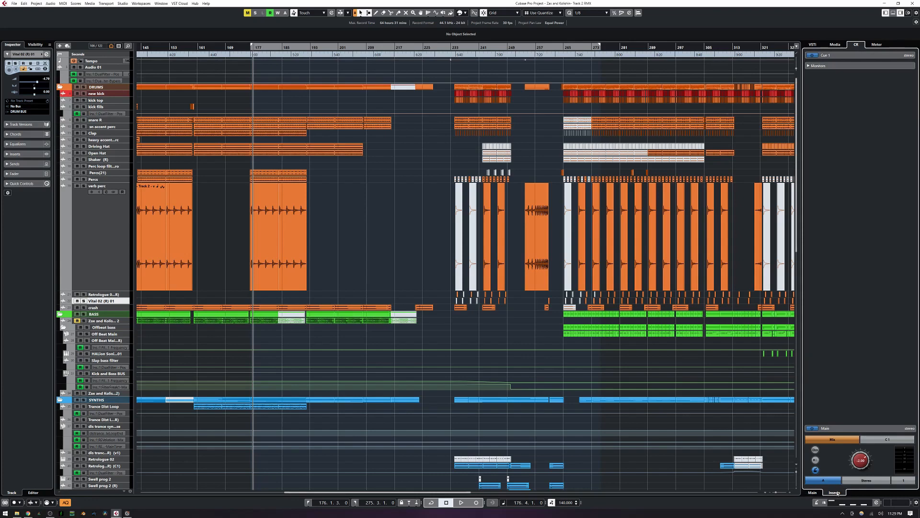
Step: Examine the Monitor and Cue 1 inserts in the Control Room, and switch the main output to mono and back to stereo
left_click(832, 66)
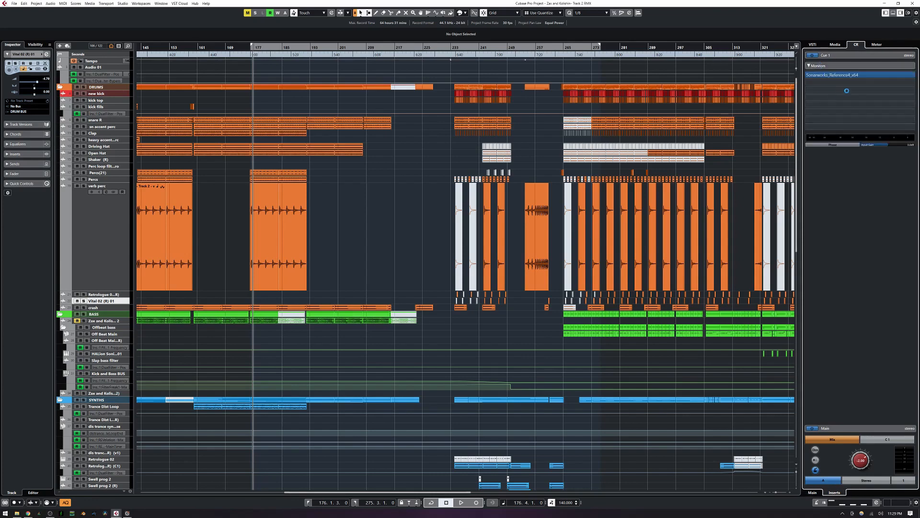
left_click(842, 56)
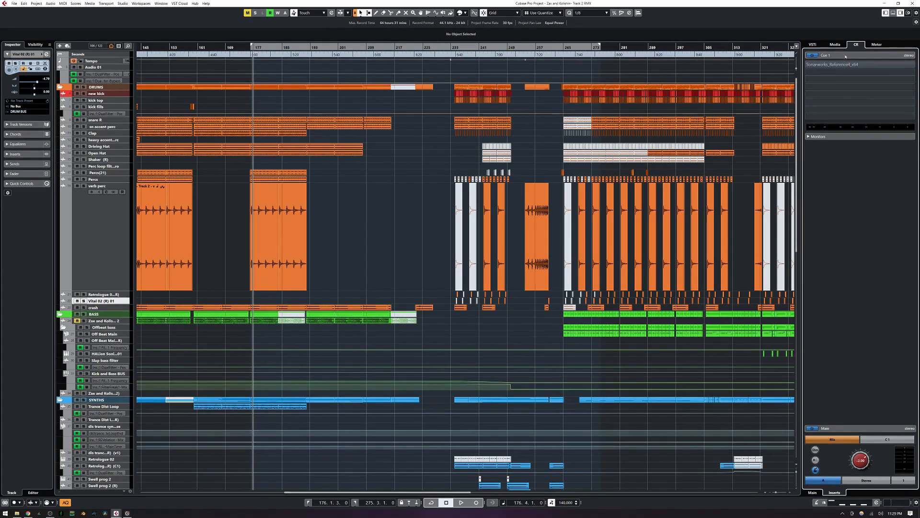
left_click(847, 56)
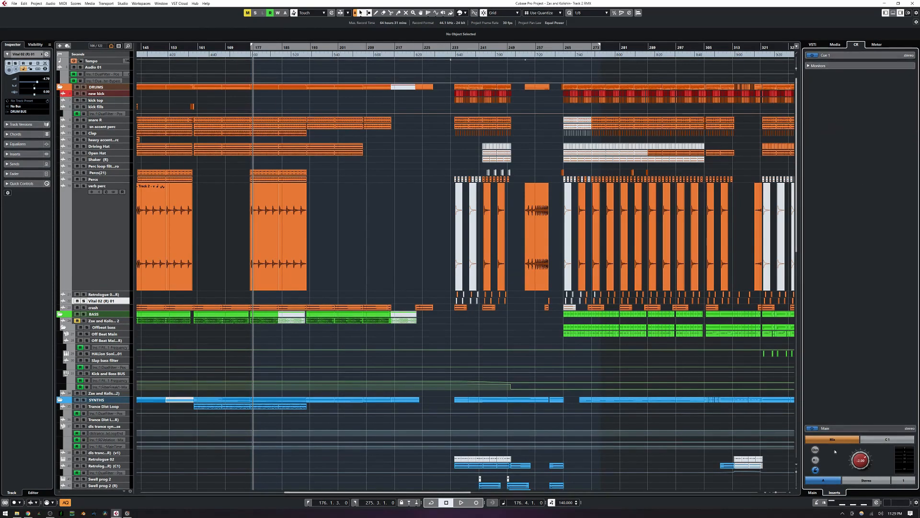
left_click(871, 480)
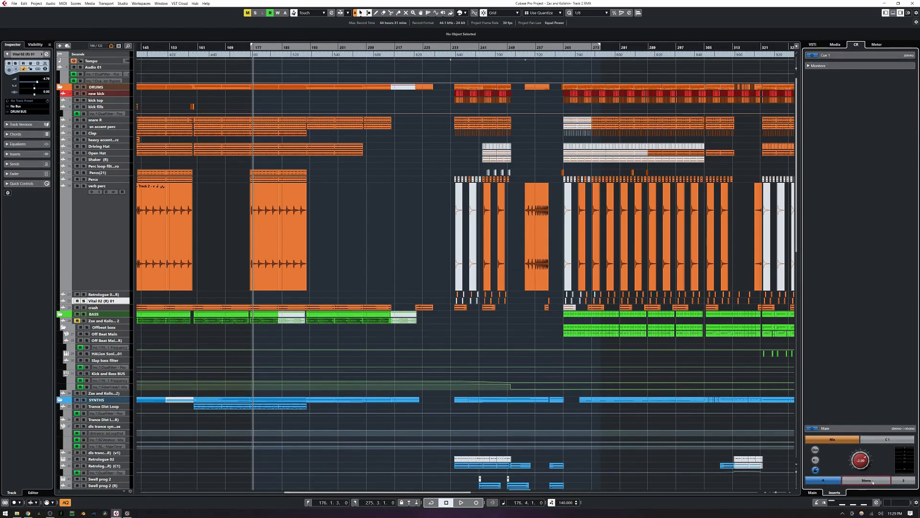
left_click(872, 481)
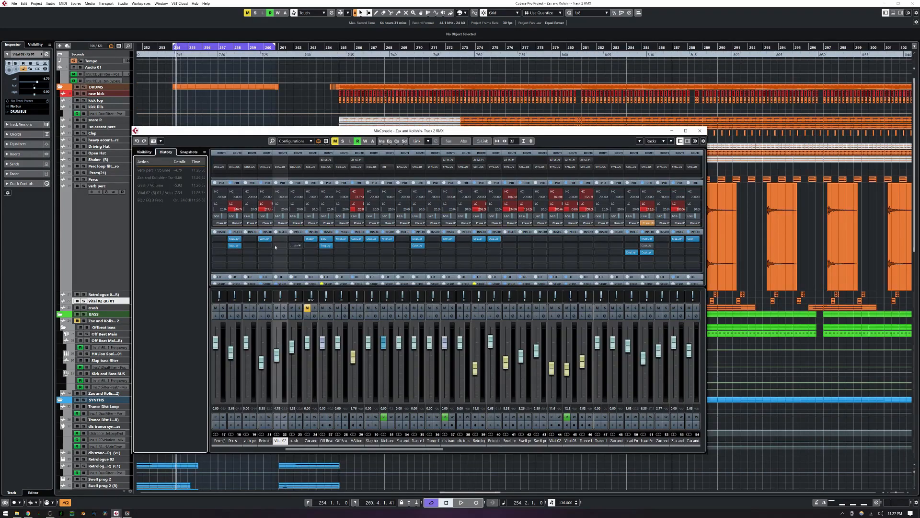
Step: Copy channel settings and the RoomWorks insert onto the Vital 02 channel, rolling each change back through the mixer history
mouse_move(275, 247)
left_mouse_down()
mouse_move(294, 253)
mouse_move(309, 240)
mouse_move(234, 267)
mouse_move(248, 261)
mouse_move(239, 234)
mouse_move(287, 234)
left_mouse_up()
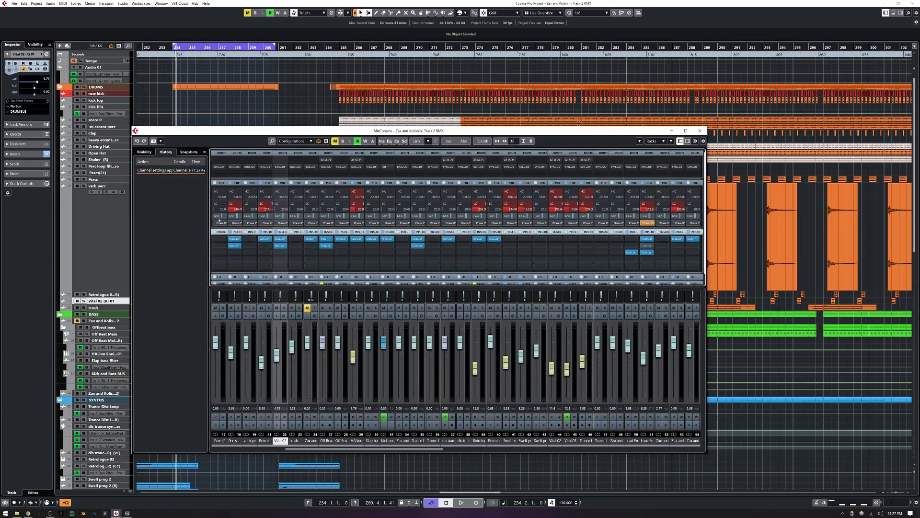
left_click(171, 169)
scroll(347, 214, "down", 1)
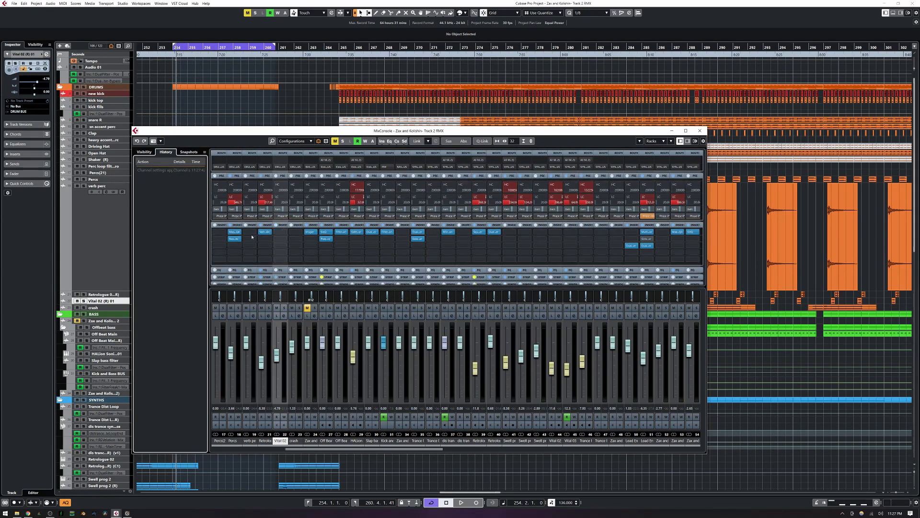
left_click_drag(235, 238, 281, 241)
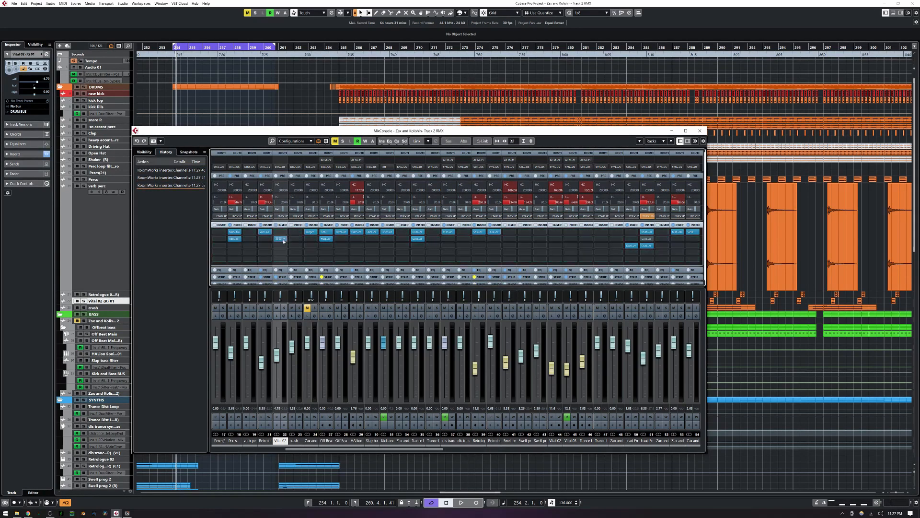
left_click(179, 157)
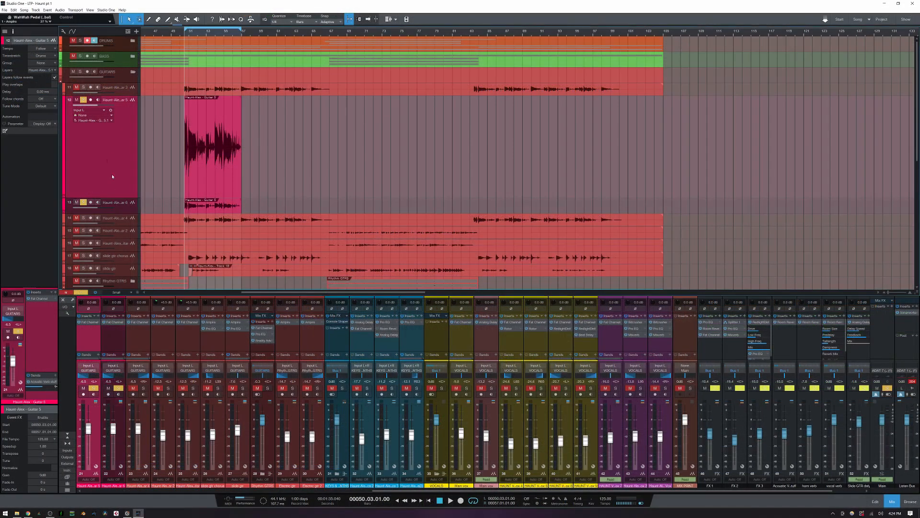
Step: Switch to the Studio One song and recolour guitar tracks 12 and 13 together in pale pink
left_click(125, 211)
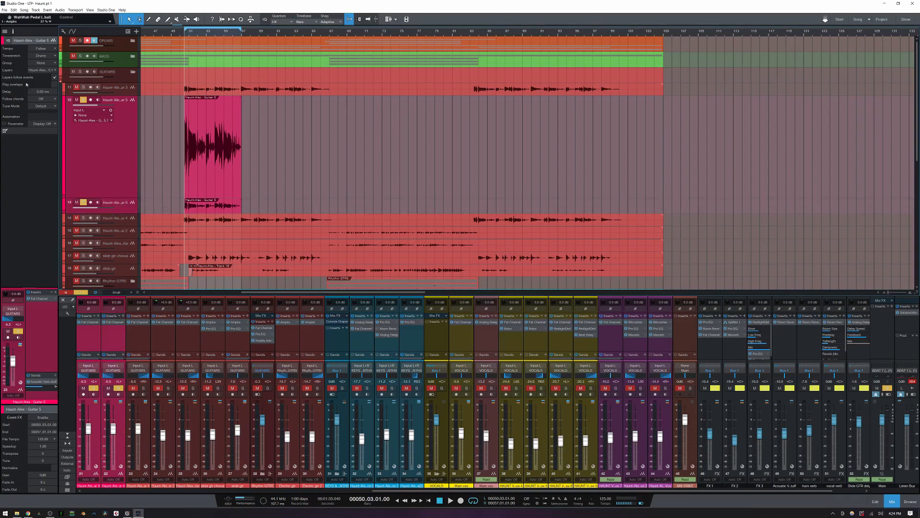
left_click(4, 41)
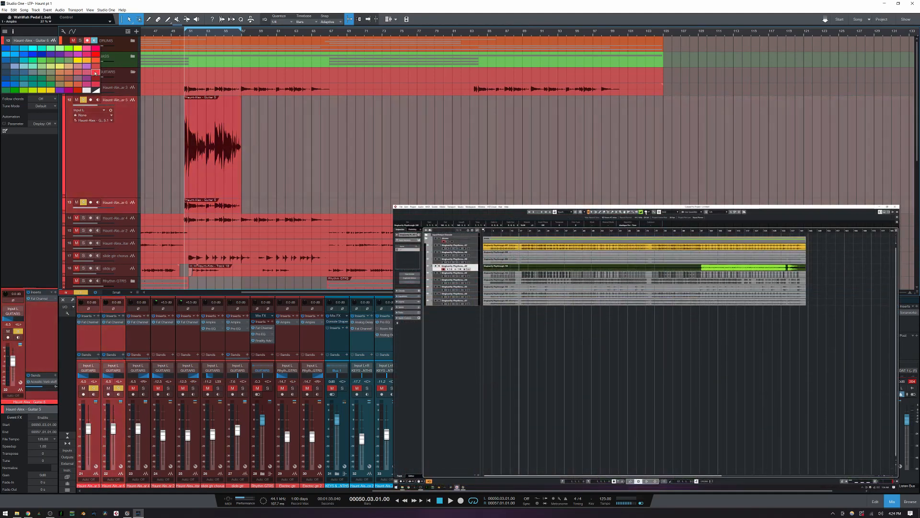
left_click(77, 78)
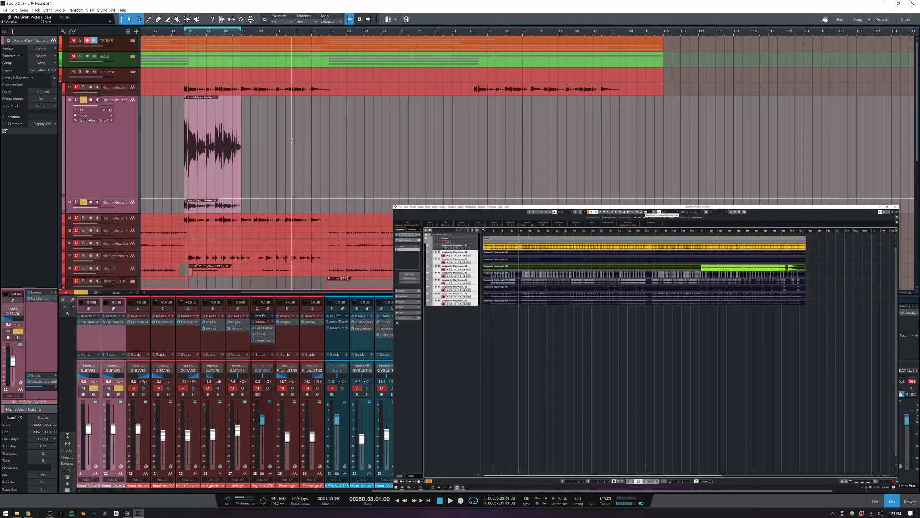
Step: Search the plug-ins for "clip" and insert ADClip764 on guitar track 13's channel
left_click(132, 212)
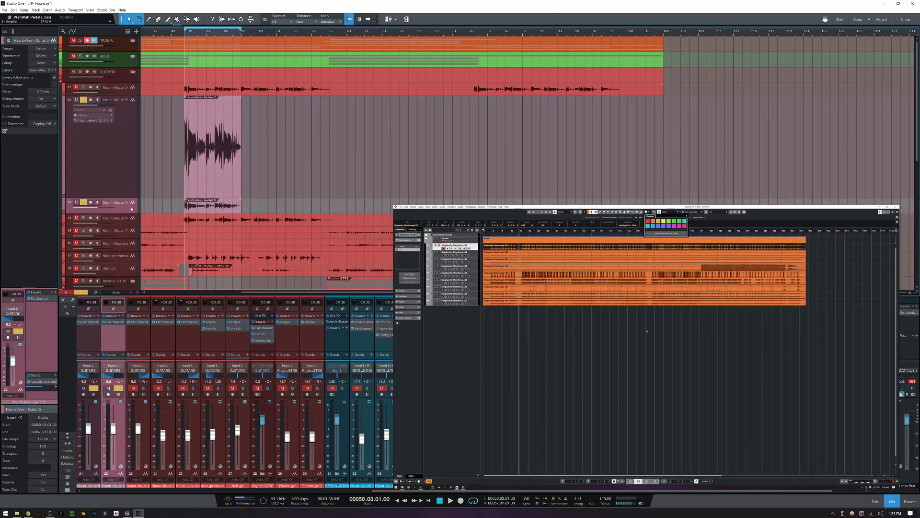
left_click(123, 315)
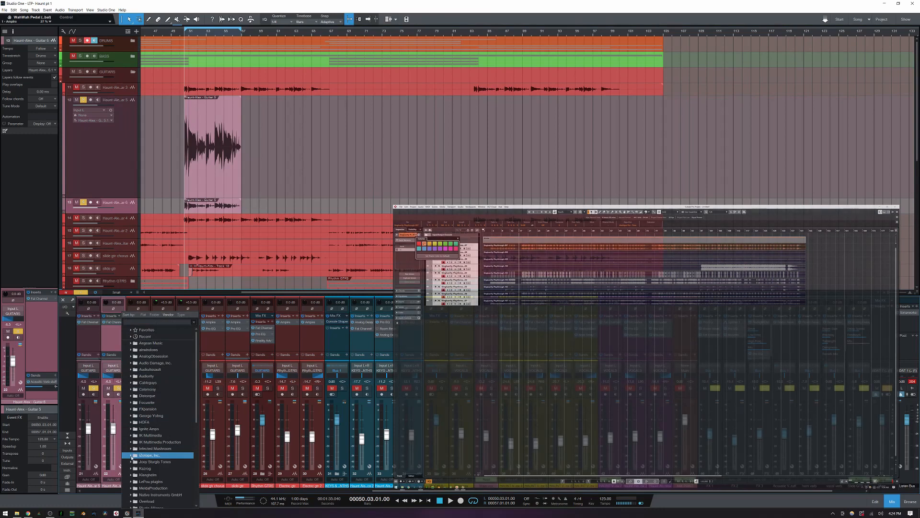
type("clip")
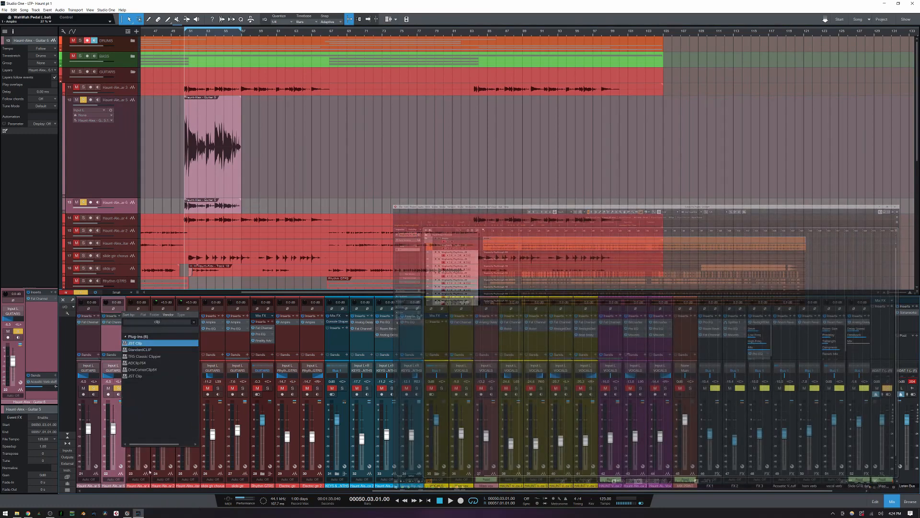
left_click(137, 363)
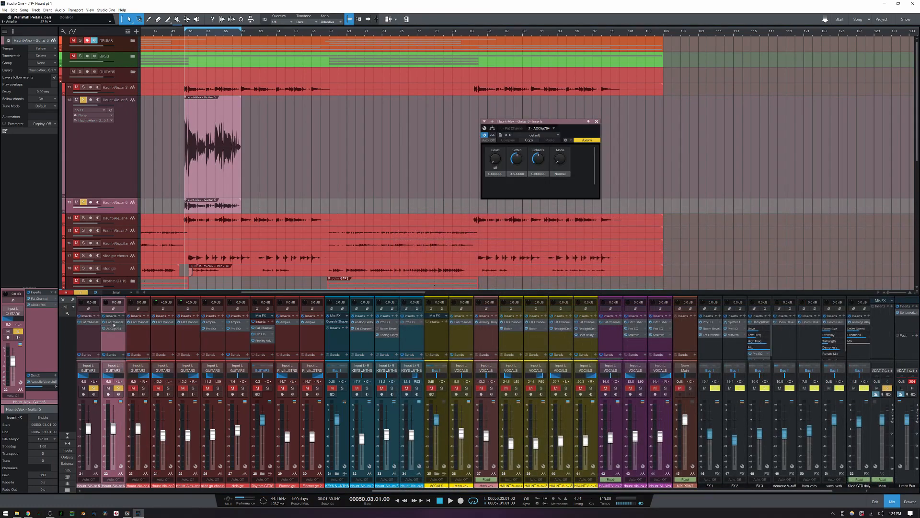
Step: Duplicate ADClip764 within channel 22's inserts and copy the whole insert rack to channel 21
mouse_move(113, 331)
left_mouse_down()
mouse_move(98, 338)
mouse_move(84, 330)
mouse_move(119, 339)
left_mouse_up()
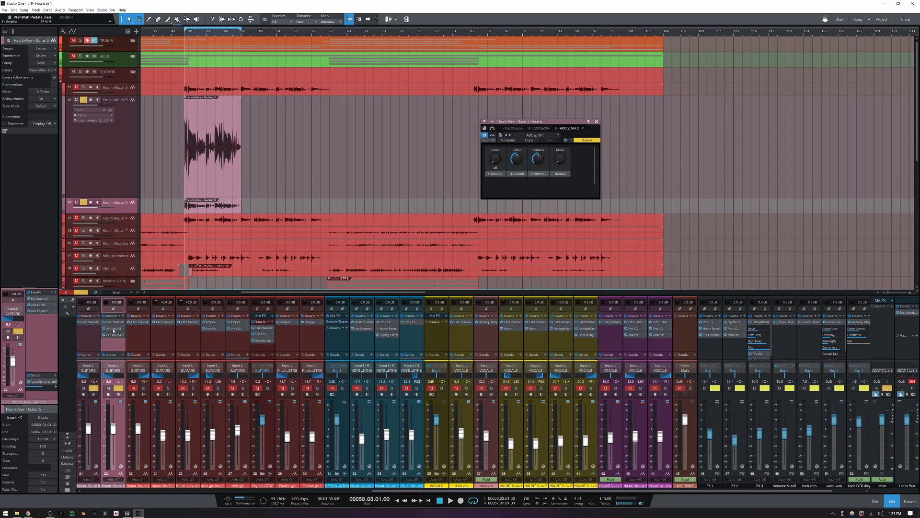
left_click_drag(112, 317, 85, 318)
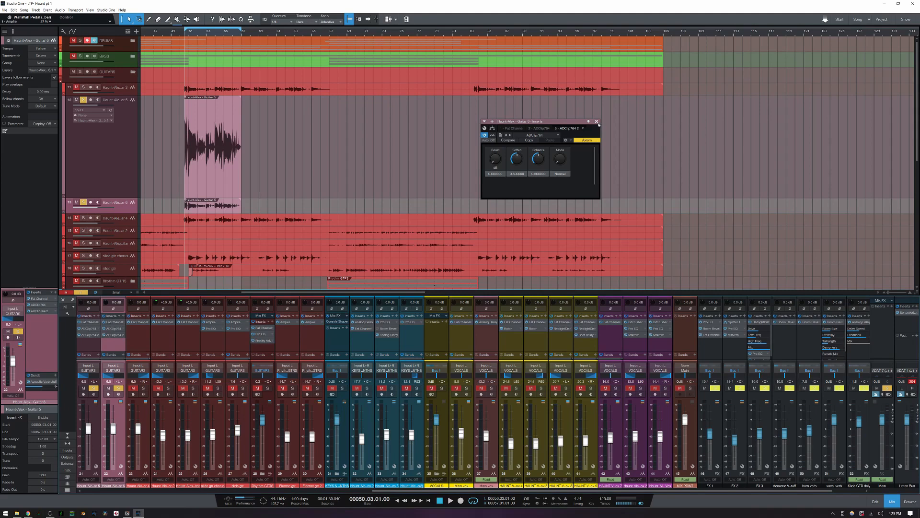
Step: Open the routing editor of the guitar channel's inserts and add a plug-in from the Kazrog folder
left_click(493, 128)
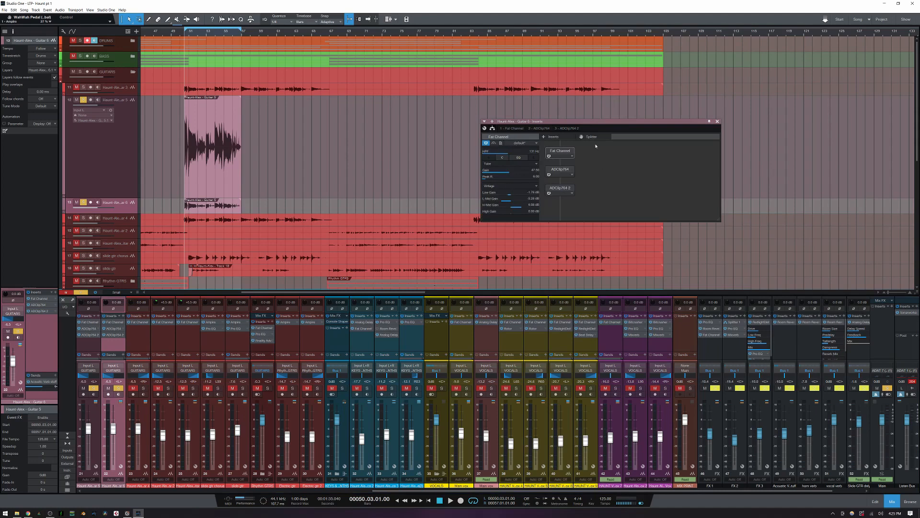
left_click(554, 137)
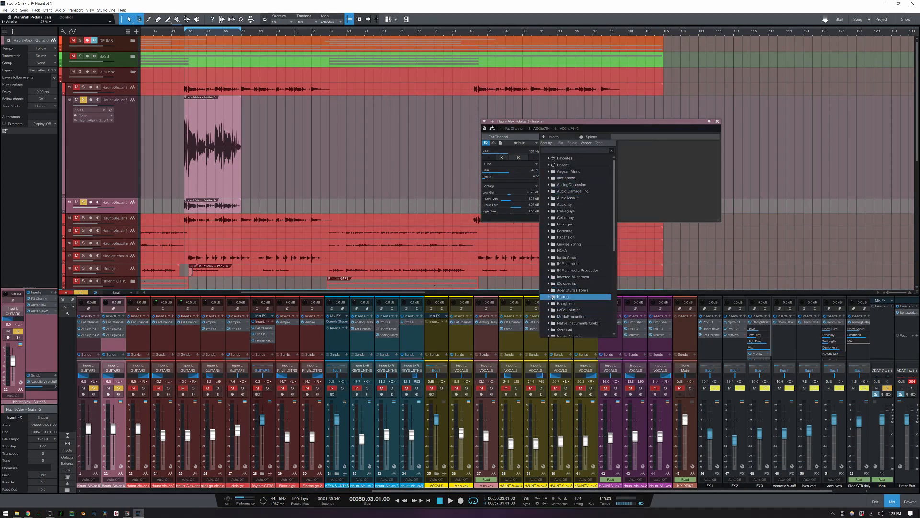
left_click(549, 297)
left_click(566, 304)
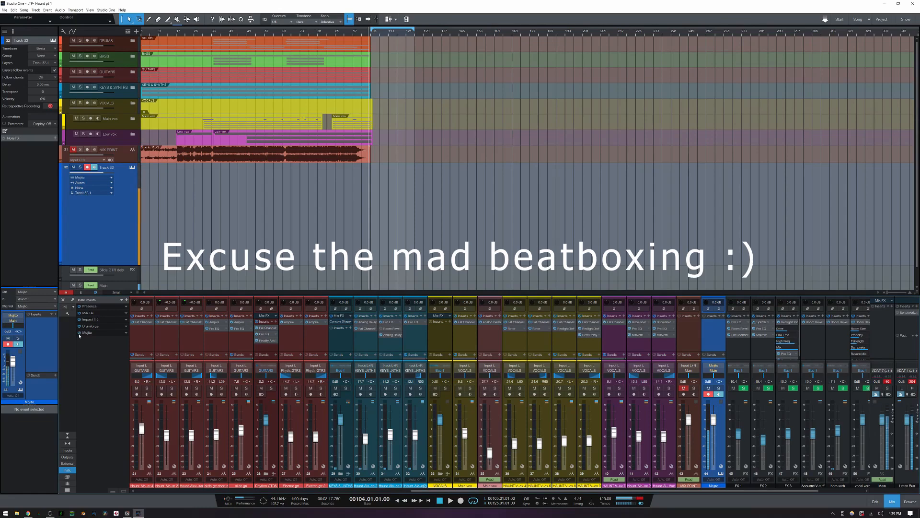
Step: Remove only the Mojito instrument track, leaving its instrument loaded, and undo the removal
right_click(124, 220)
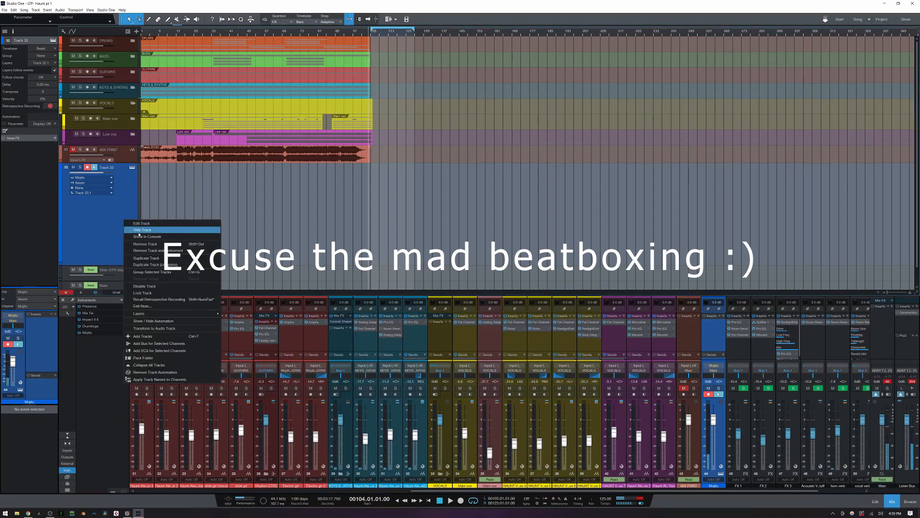
left_click(146, 243)
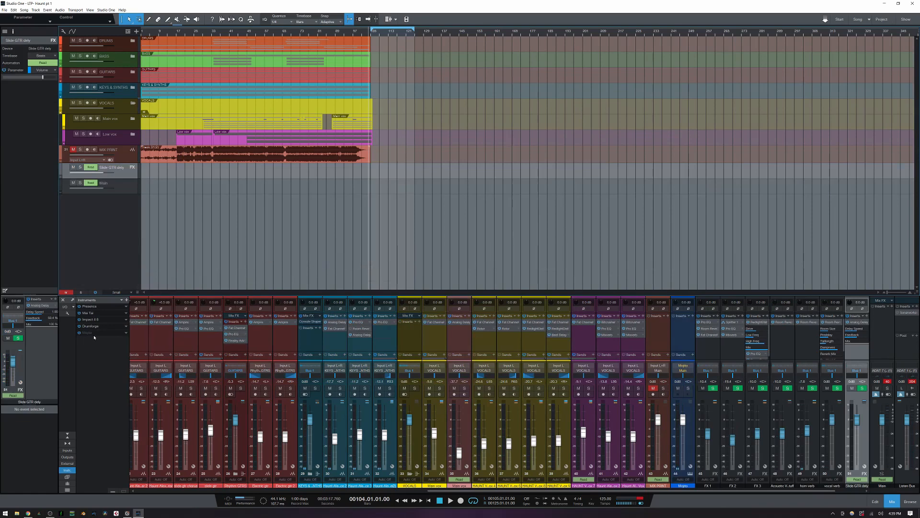
key("ctrl+z")
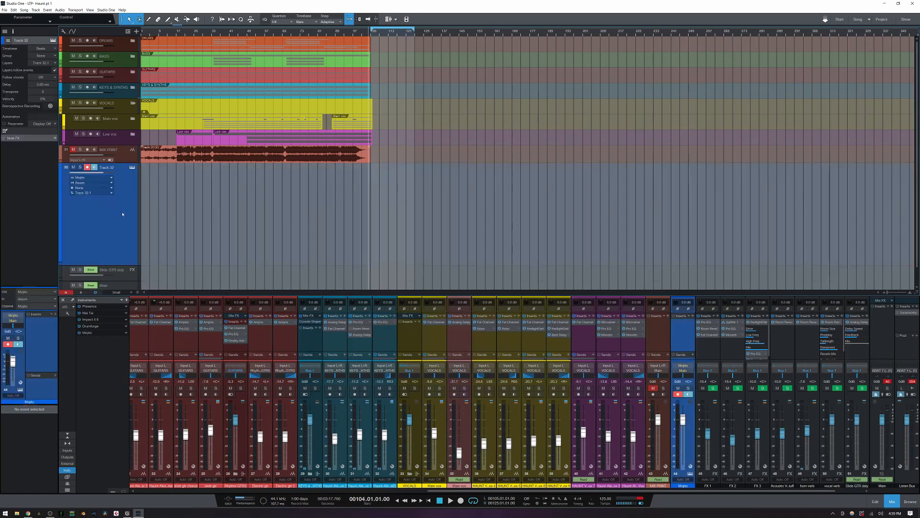
Step: Examine the removal options for Track 32 and the Mojito instrument, and remove the track together with its instrument
right_click(121, 234)
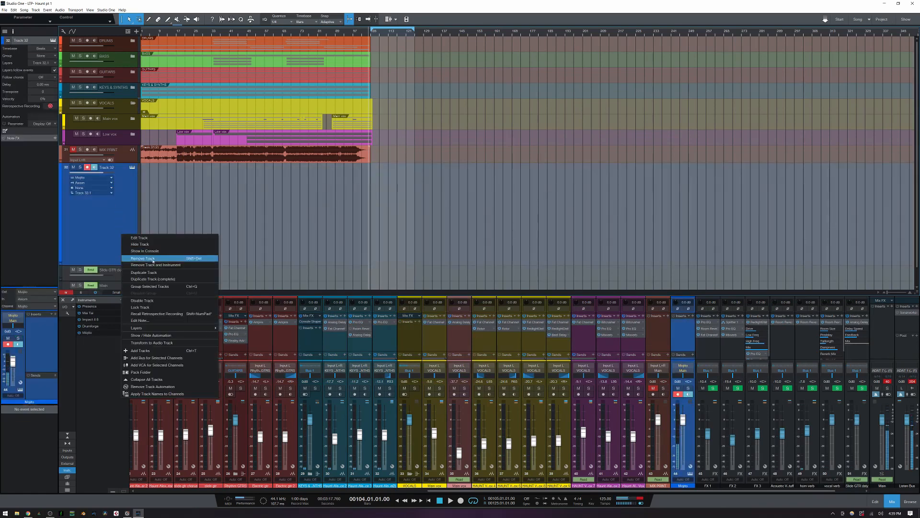
key("Escape")
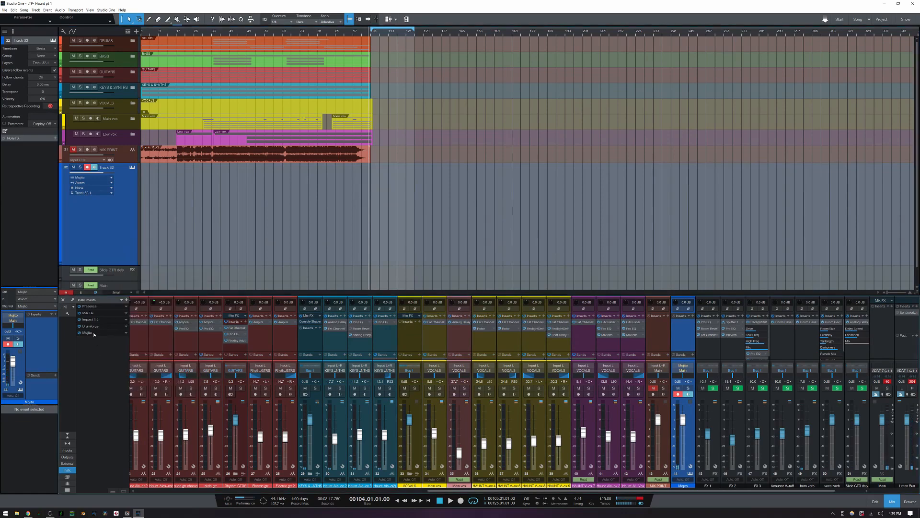
right_click(91, 333)
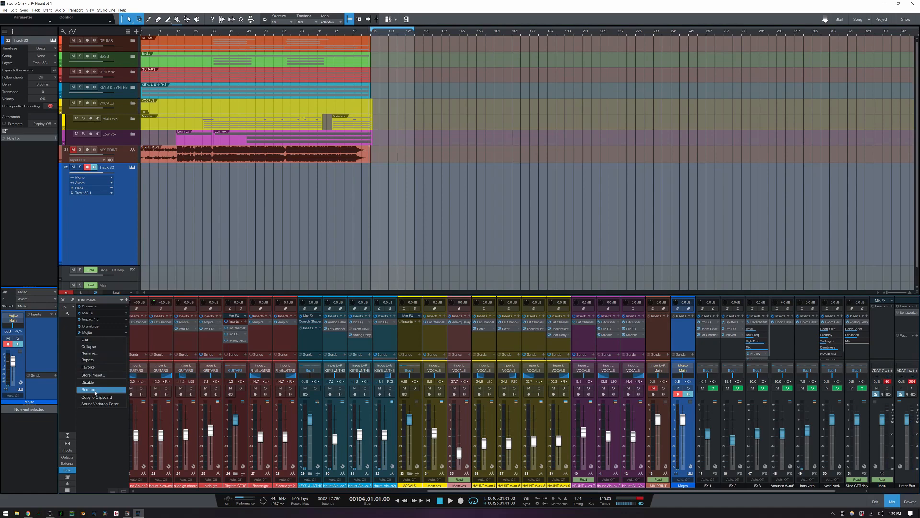
right_click(127, 227)
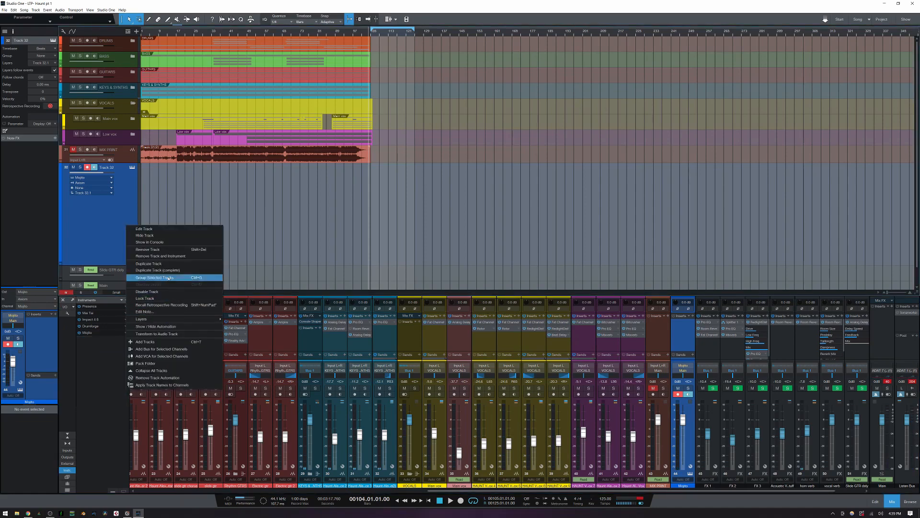
left_click(163, 255)
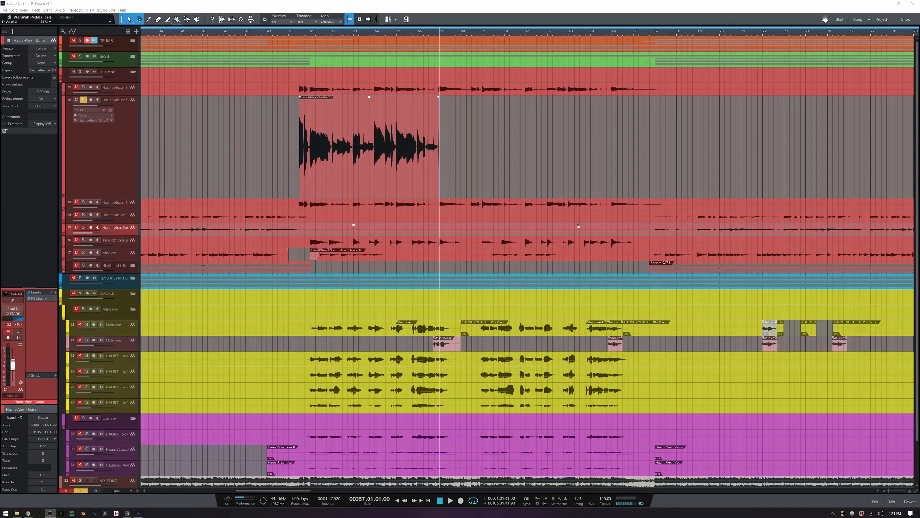
Step: Clear the event selection in the guitar tracks of the arrangement
left_click(530, 194)
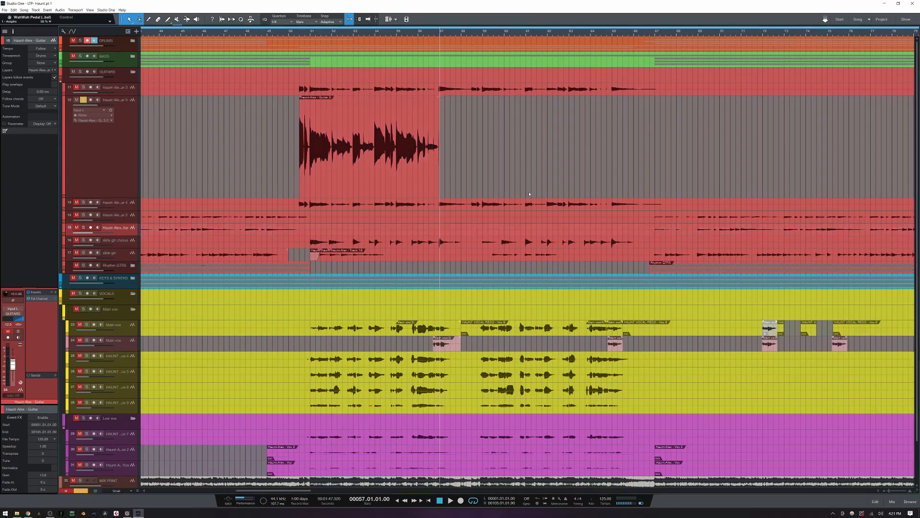
Step: Select different guitar events in turn so the loop range follows each one, finishing with the short guitar event on track 12
left_click(407, 203)
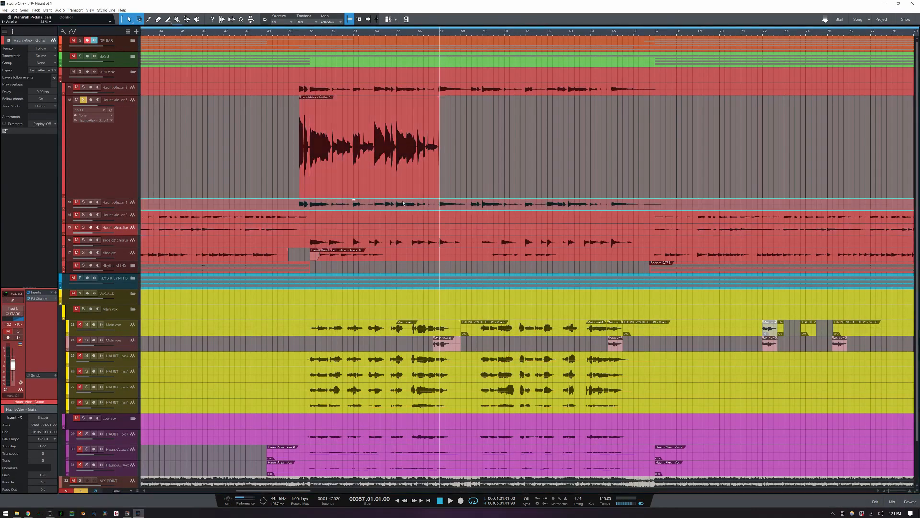
left_click(394, 175)
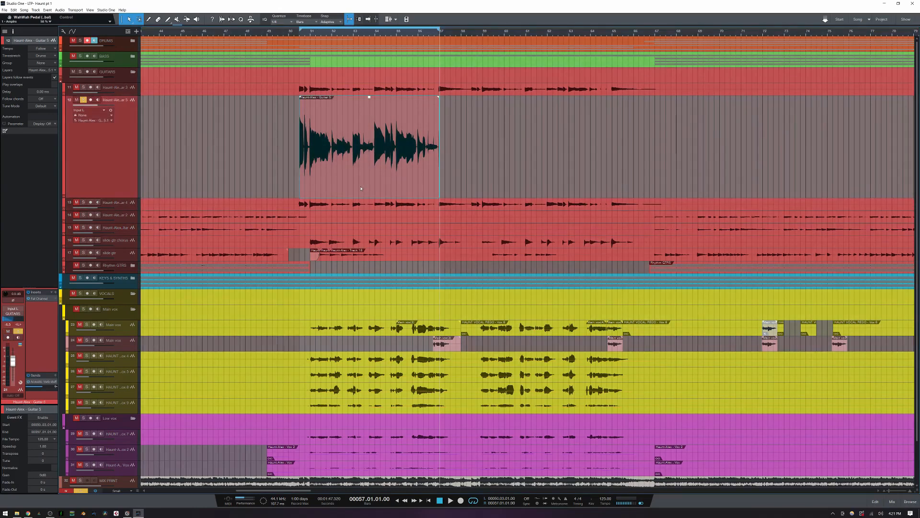
left_click(359, 94)
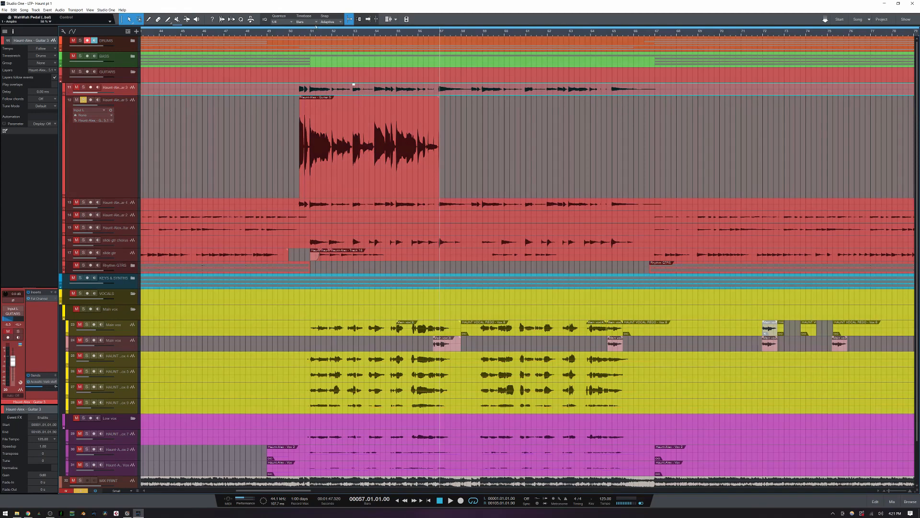
scroll(443, 43, "down", 8)
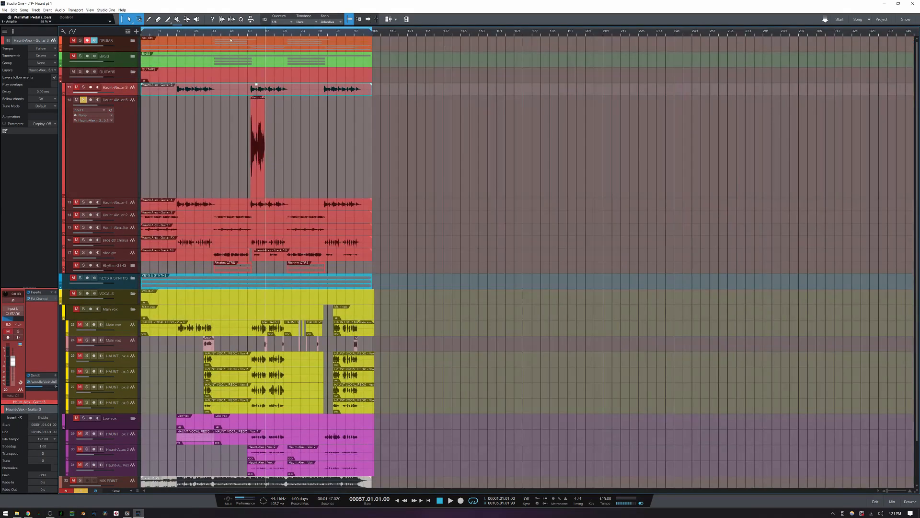
left_click(258, 166)
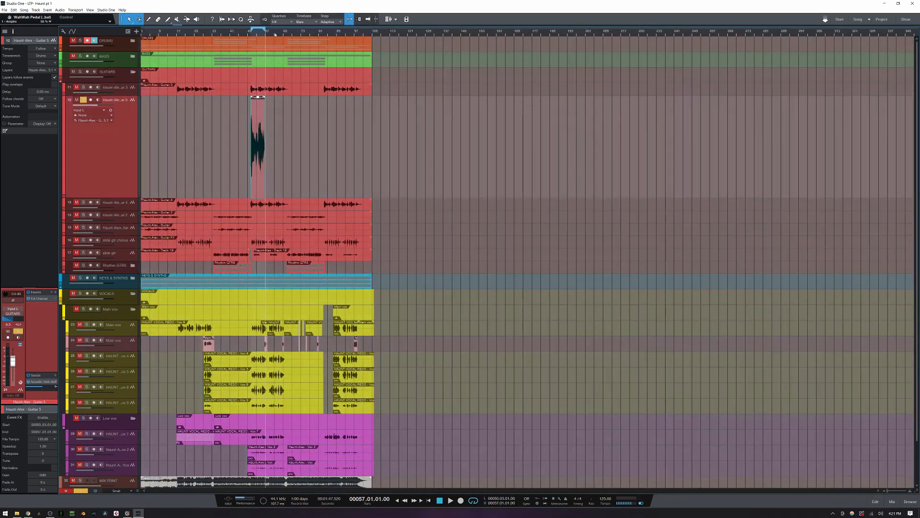
Step: Check the timeline's Loop Follows Selection option and place the playback cursor at the start of the short guitar event
right_click(254, 34)
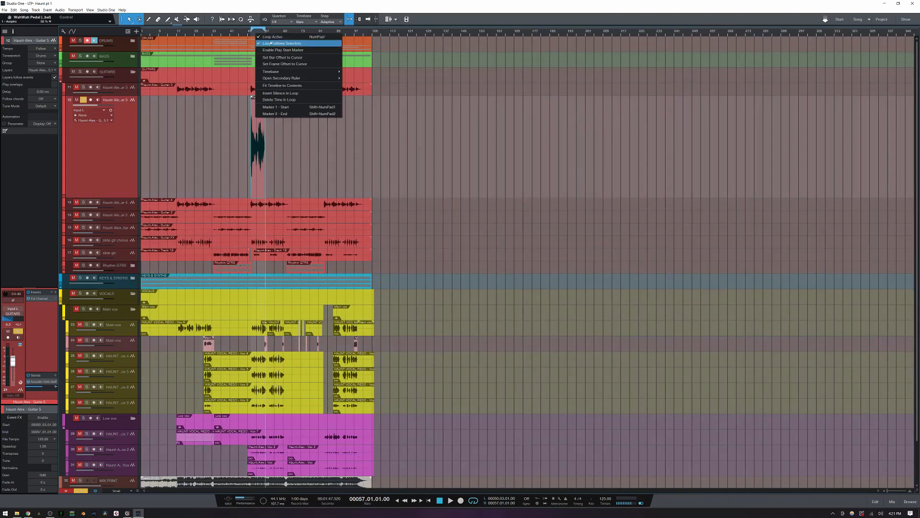
left_click(328, 139)
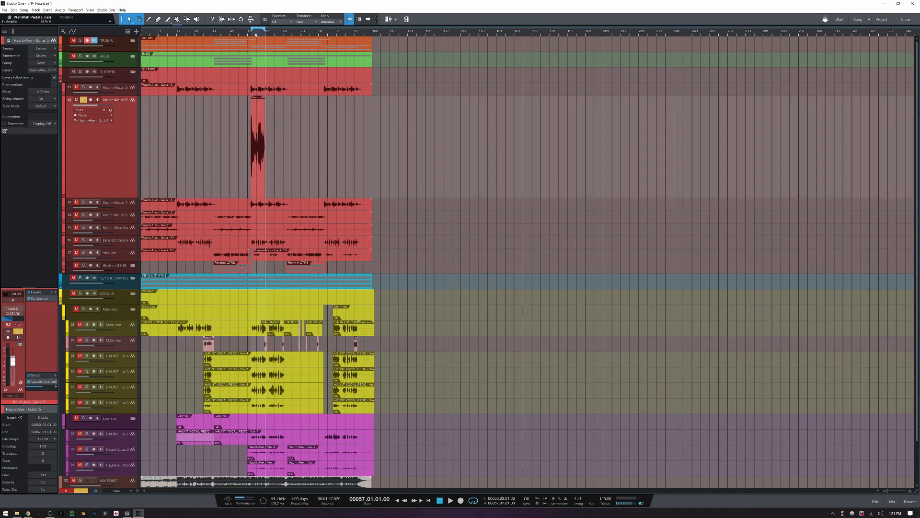
scroll(253, 39, "up", 15)
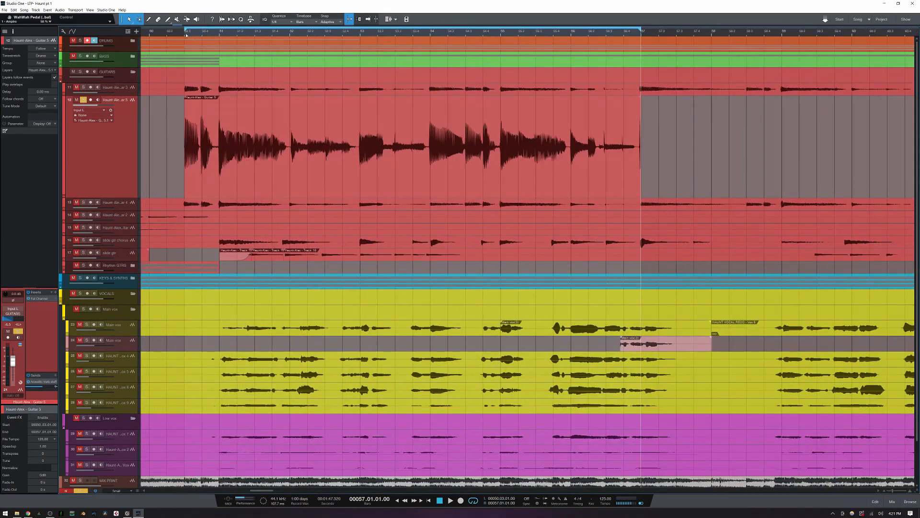
left_click(185, 37)
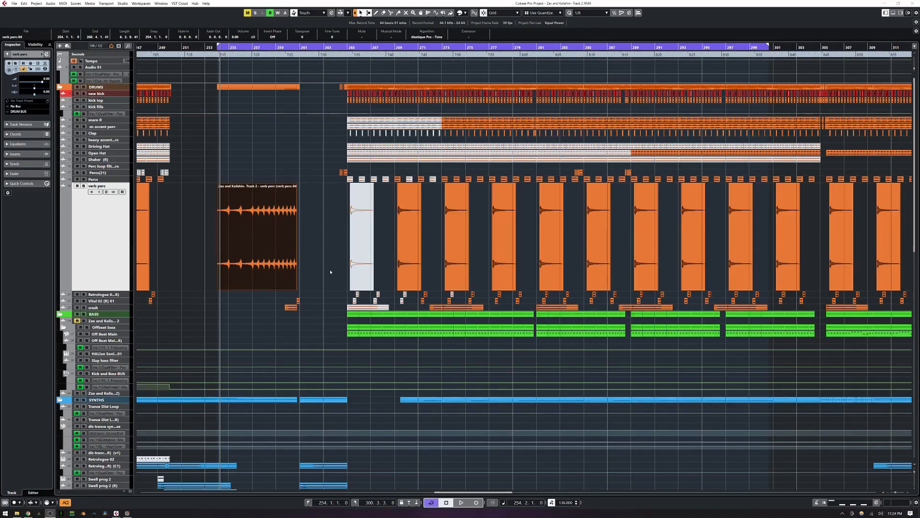
Step: Switch to the Cubase project, clear the event selection and zoom the arrangement to the locators
left_click(330, 271)
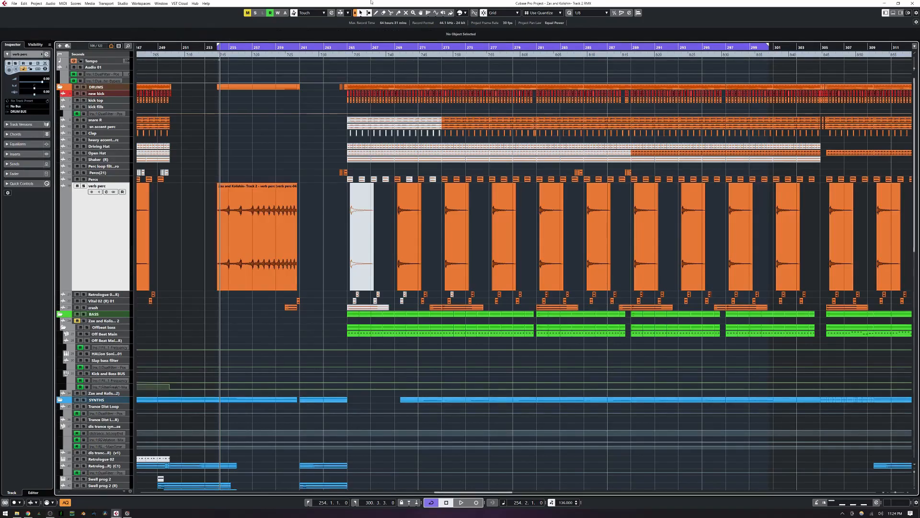
right_click(310, 47)
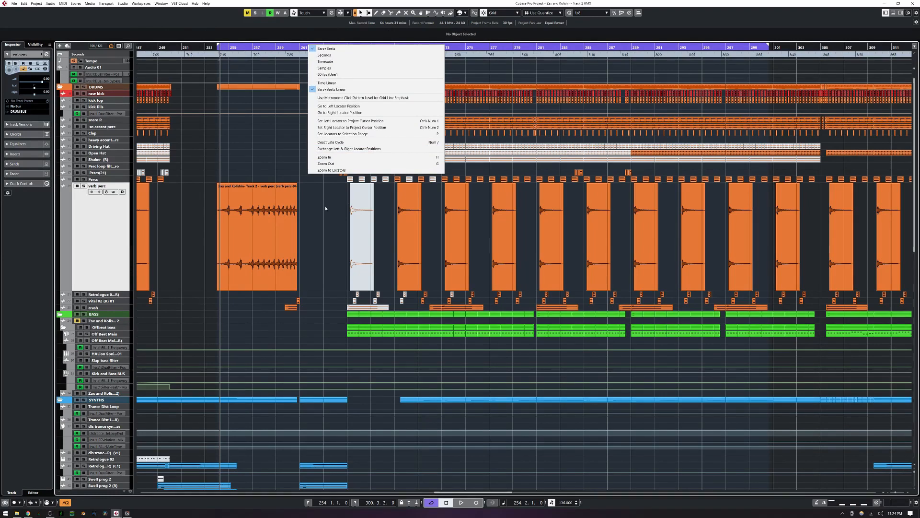
left_click(327, 170)
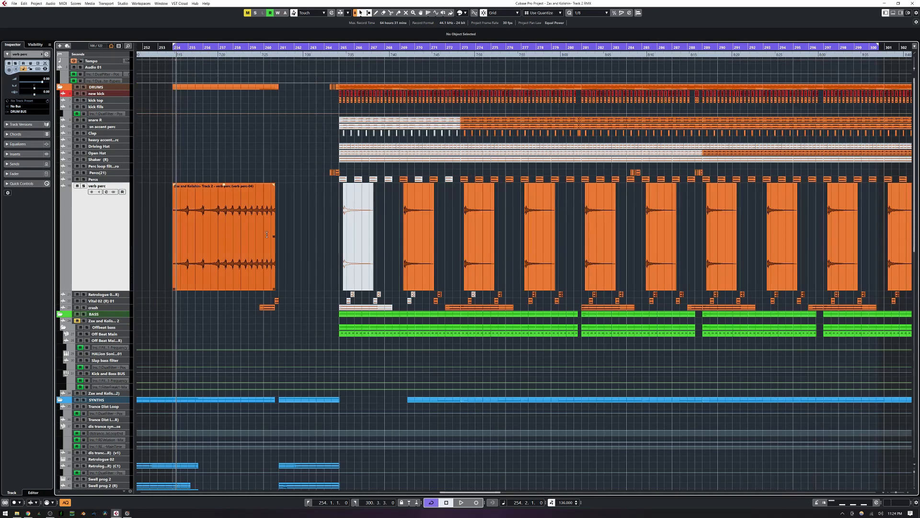
Step: Set the locators to the range of the long verb perc event
left_click(248, 273)
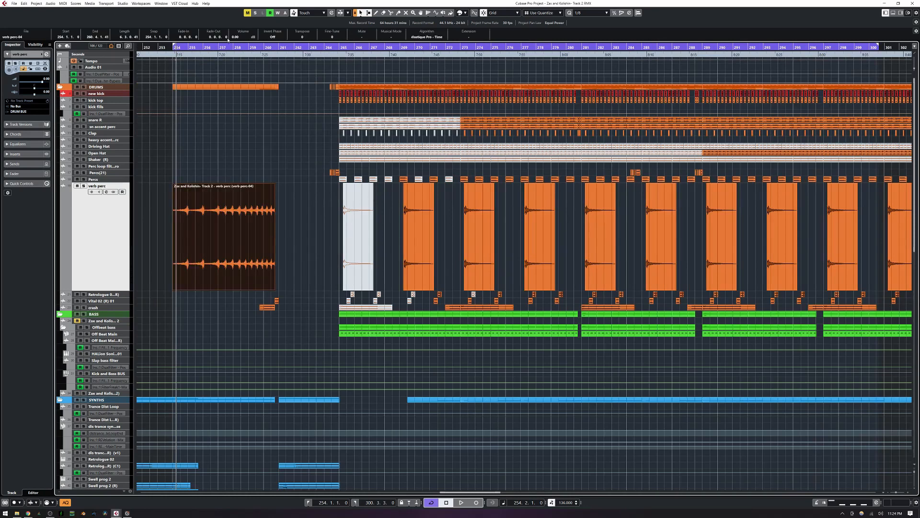
right_click(274, 49)
left_click(229, 166)
left_click(295, 249)
left_click(252, 277)
key("ctrl+p")
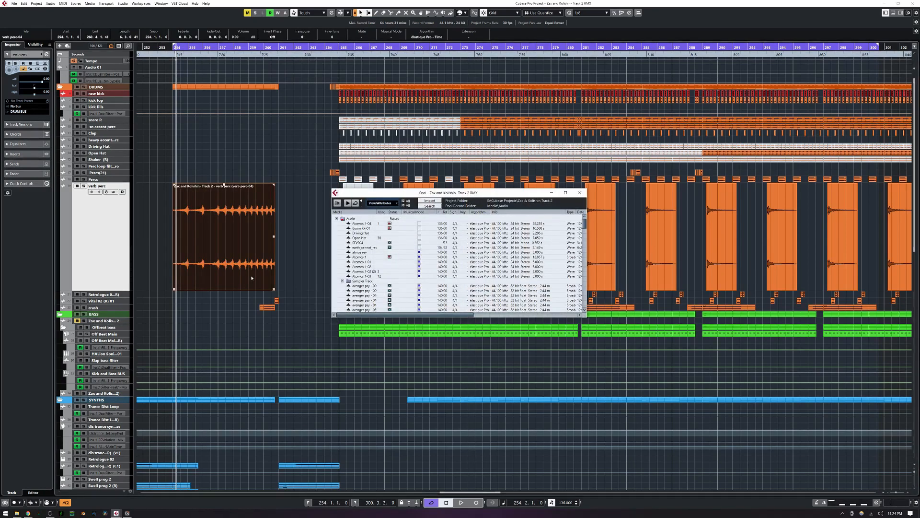
left_click(581, 194)
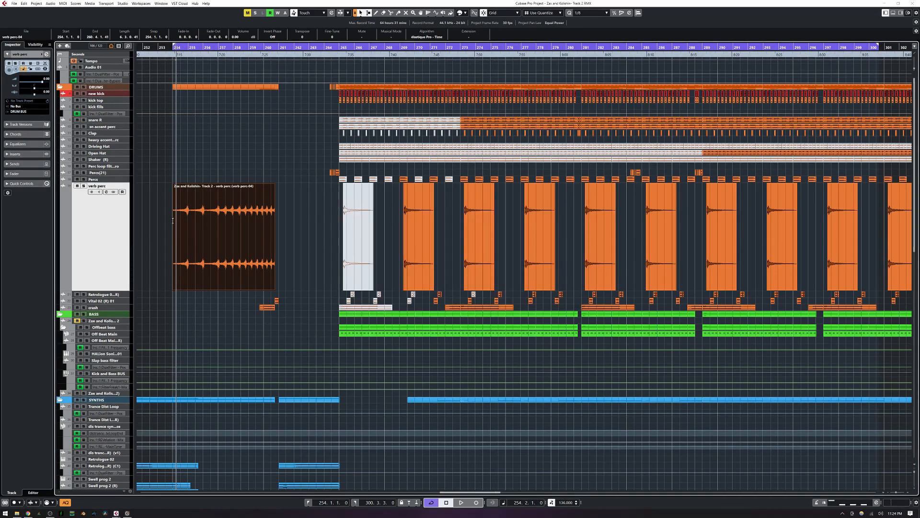
key("p")
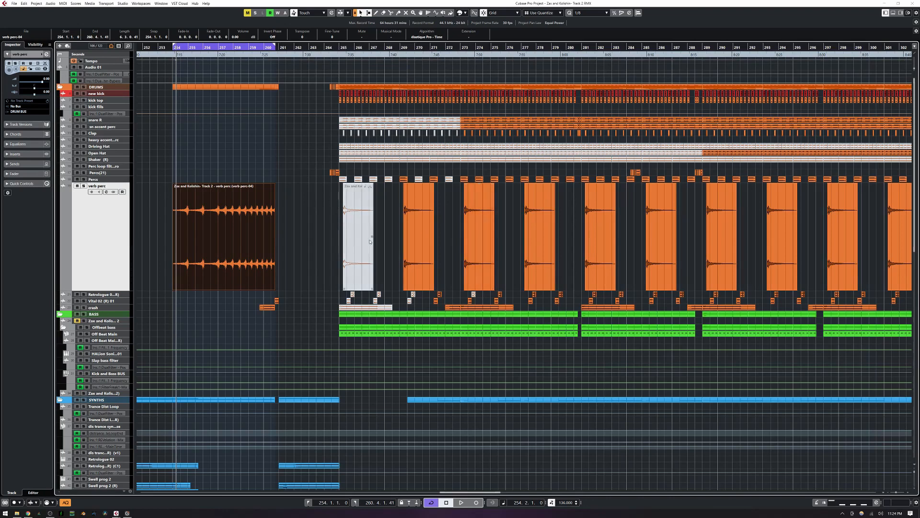
Step: Set the locators to span the first three complete verb perc events, and to a single event on the Percs track
left_click_drag(160, 272, 427, 252)
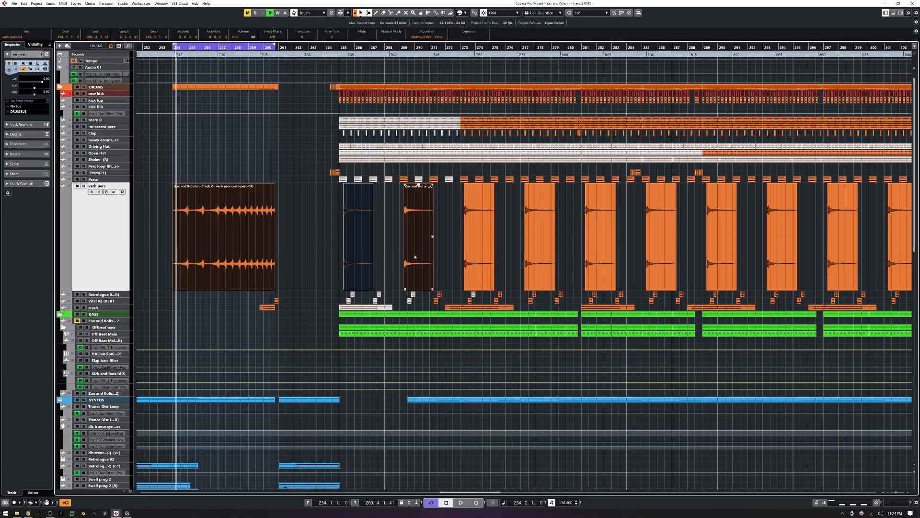
key("p")
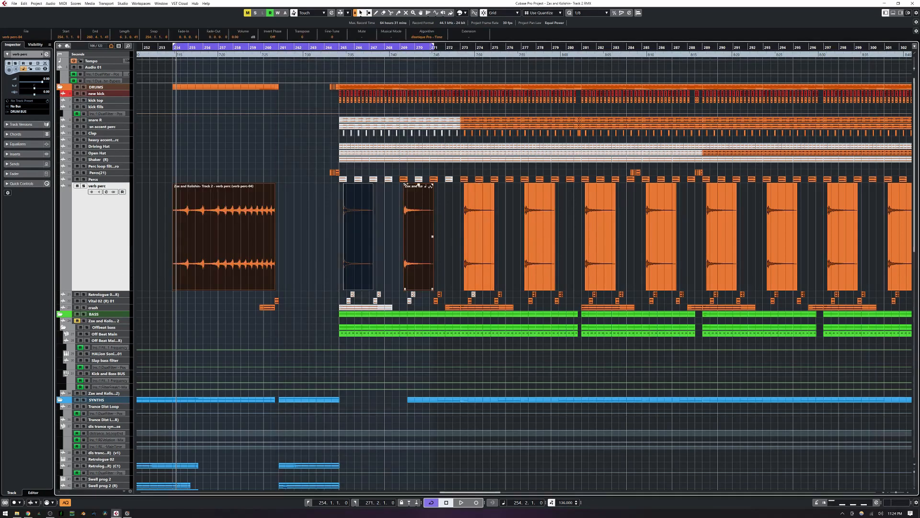
left_click(404, 180)
key("p")
Step: Set the locators to the first Percs(21) event and play it briefly, and reset them to the long verb perc event
left_click(333, 172)
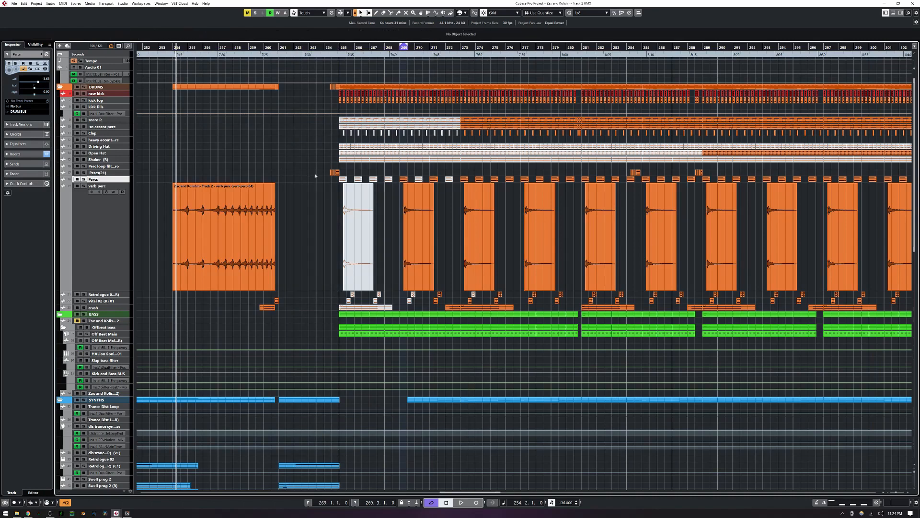
key("p")
key("space")
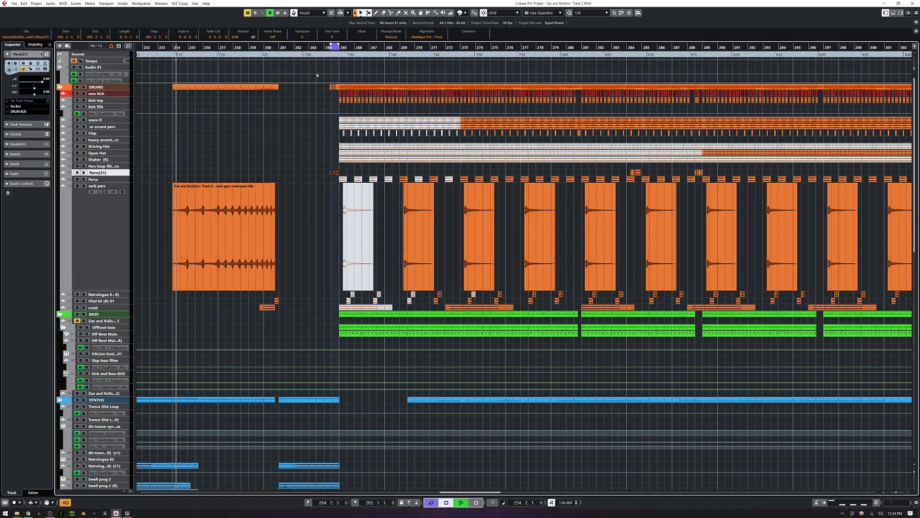
key("space")
left_click(222, 232)
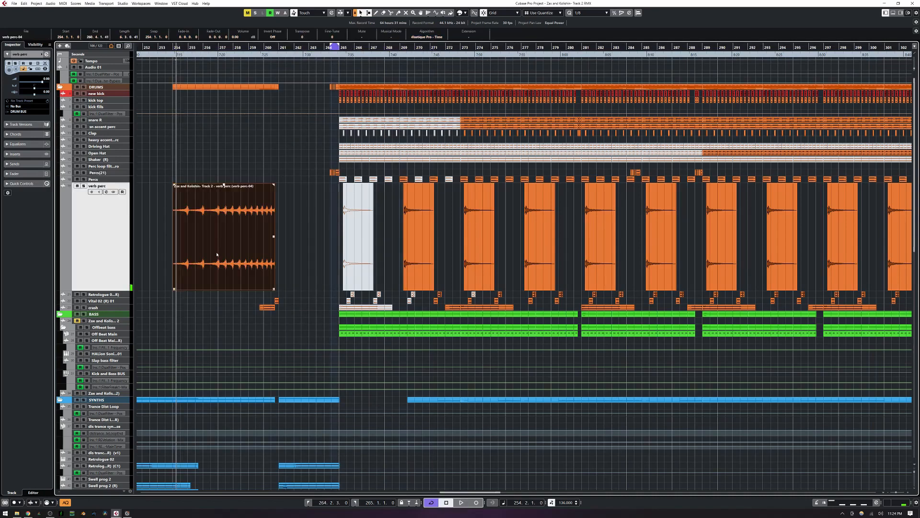
key("p")
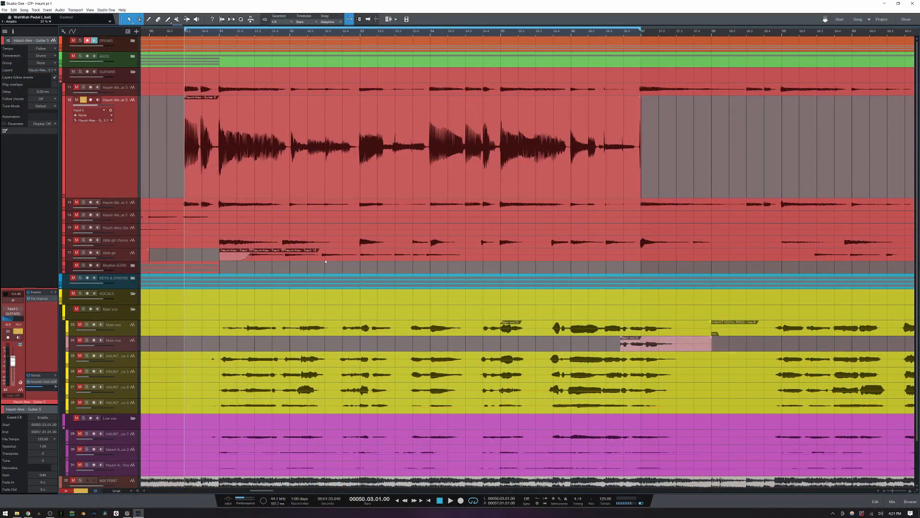
Step: Switch to Studio One and set the Speedup of the short guitar event on track 12 to 2
left_click(278, 161)
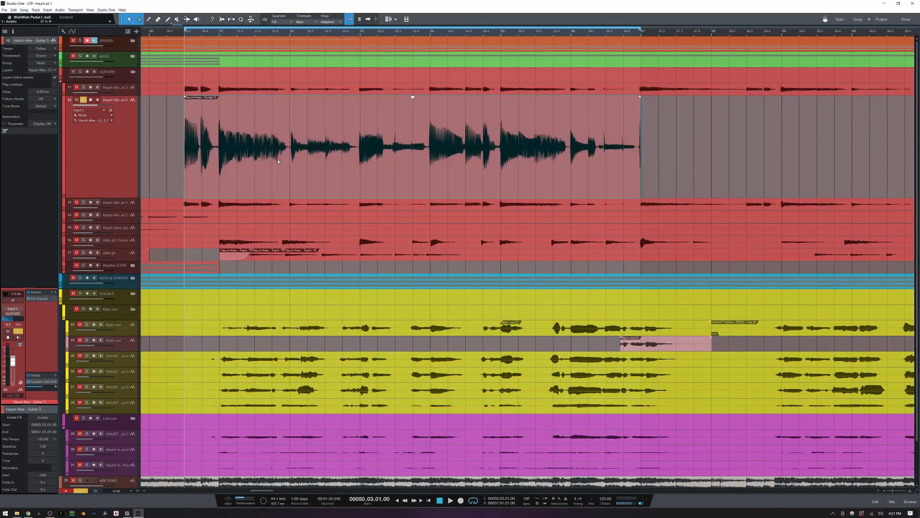
right_click(450, 170)
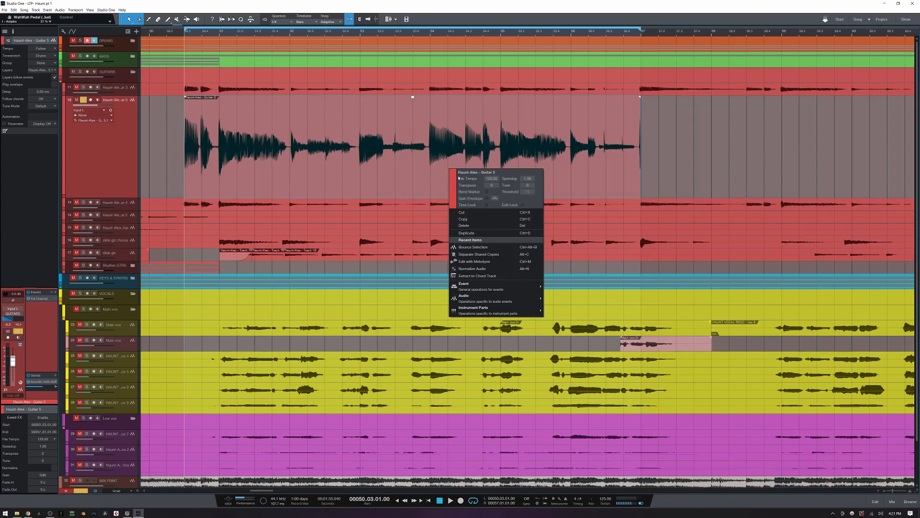
left_click(528, 179)
type("2")
key("Return")
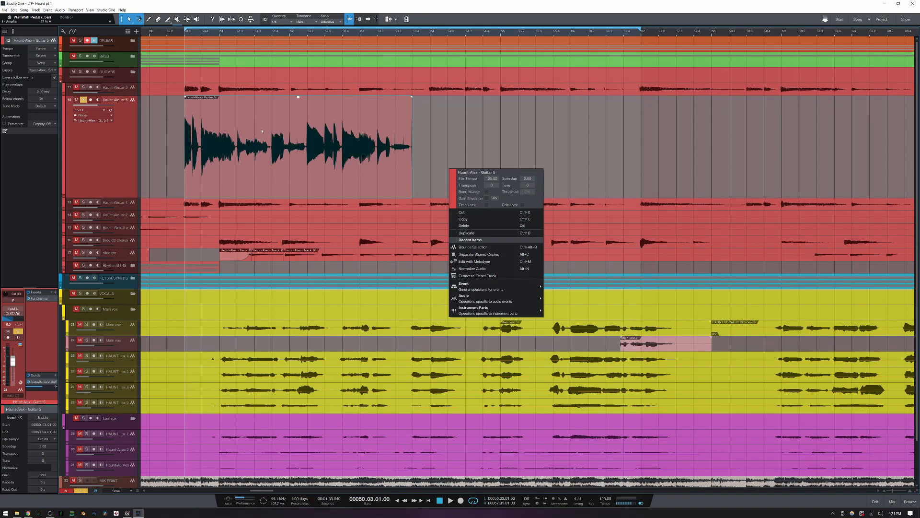
left_click(132, 160)
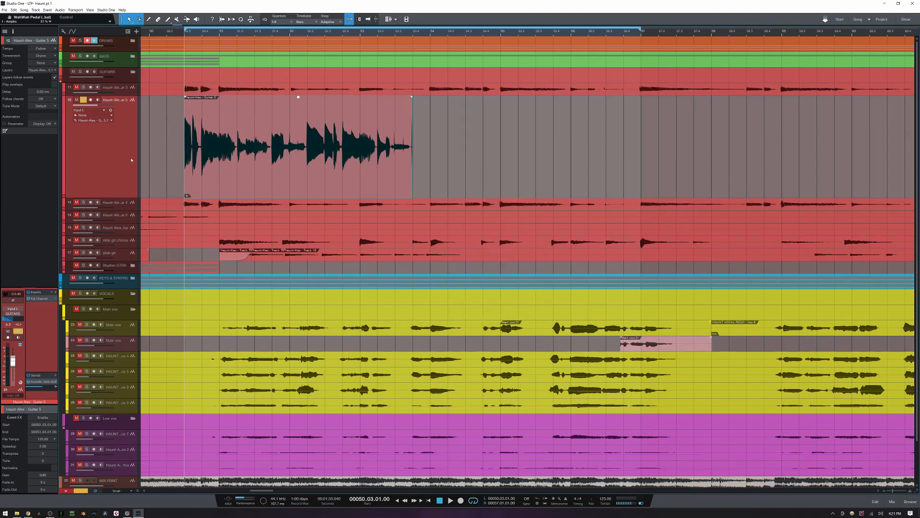
Step: Set the loop to the sped-up guitar event and audition it
left_click(235, 152)
key("p")
key("space")
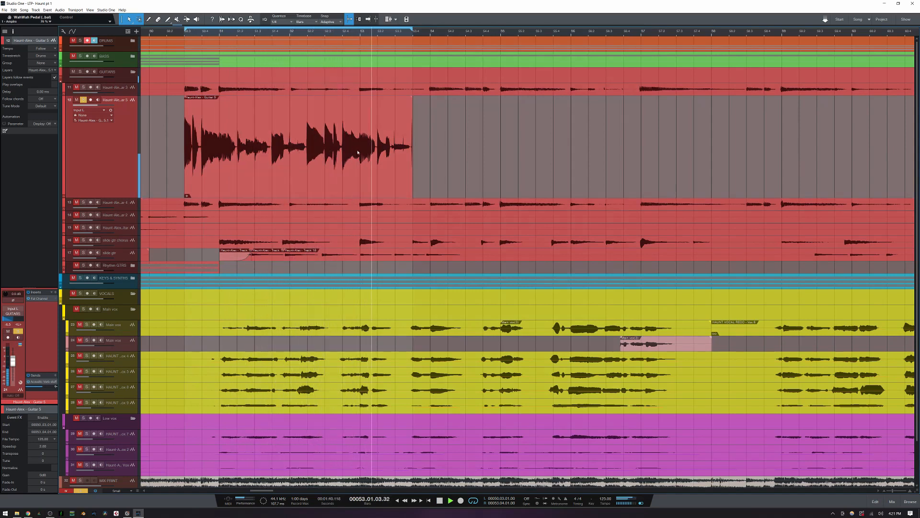
key("space")
Step: Set the guitar event's Speedup back to 1
right_click(365, 175)
left_click(442, 183)
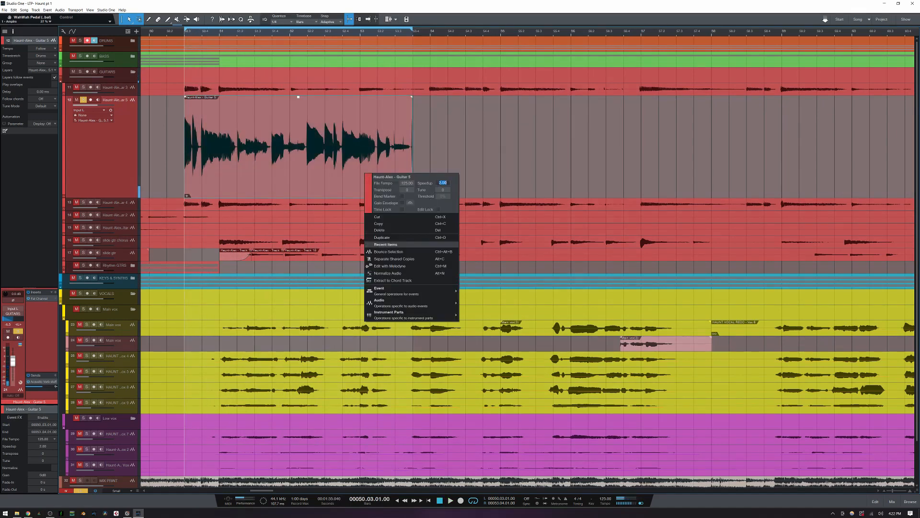
type("1")
key("Return")
left_click(328, 166)
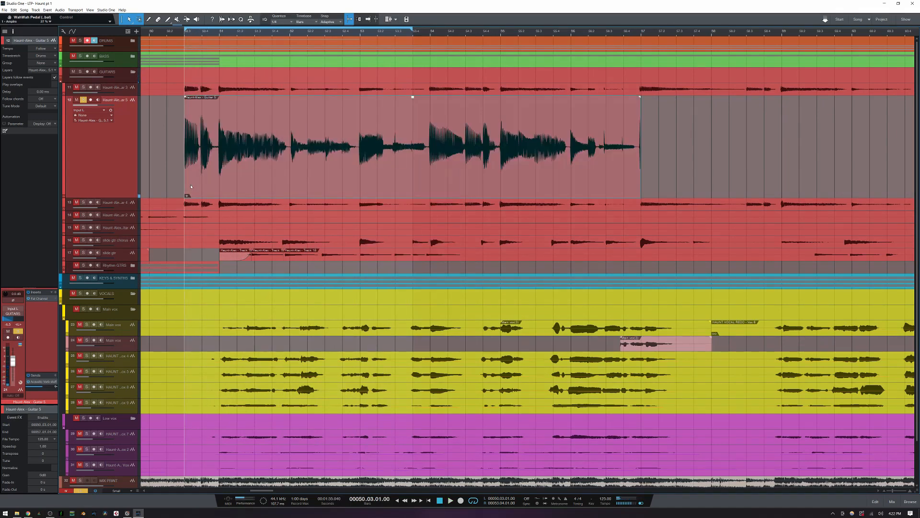
Step: Set the loop range to the full-length guitar event during playback and stop the transport
key("space")
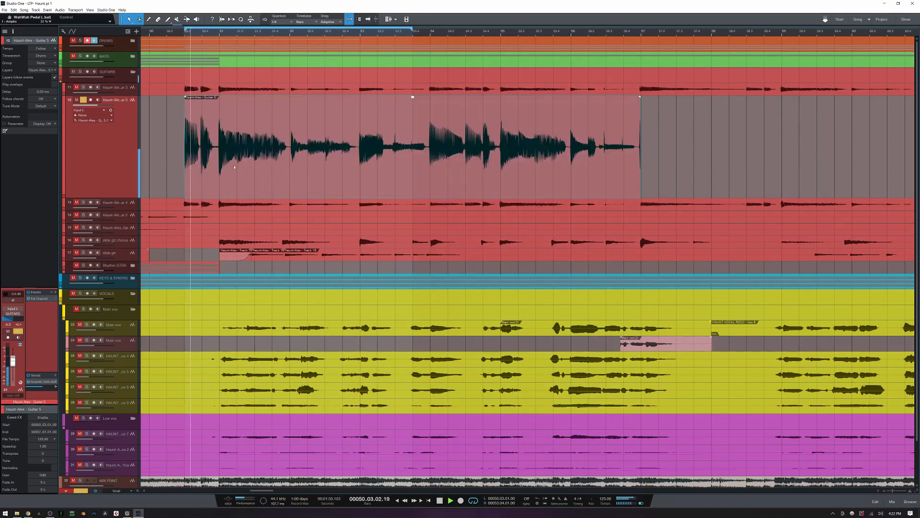
key("p")
key("space")
Step: Set the guitar event's Speedup to 5
right_click(381, 165)
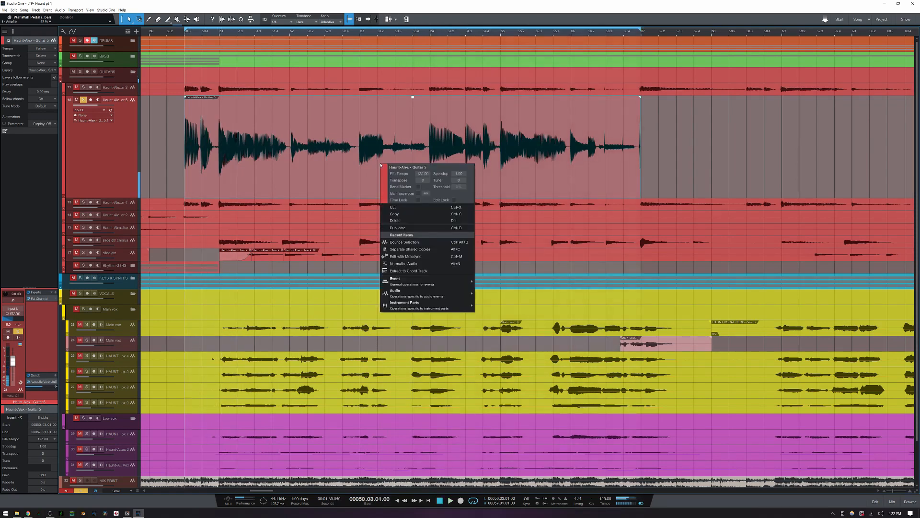
left_click(464, 176)
type("00")
key("Return")
Step: Set the guitar event's Speedup to 0.5 and play back the slowed-down audio
left_click(464, 177)
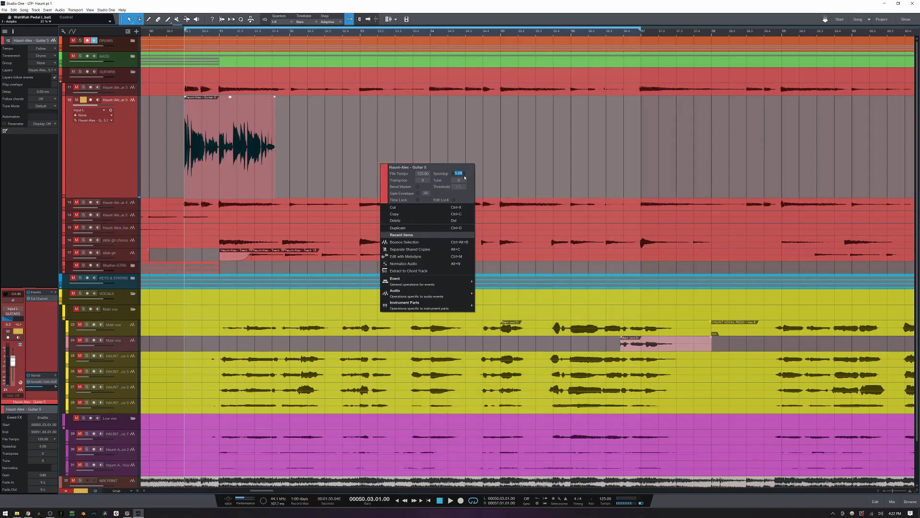
type("0.5")
key("Return")
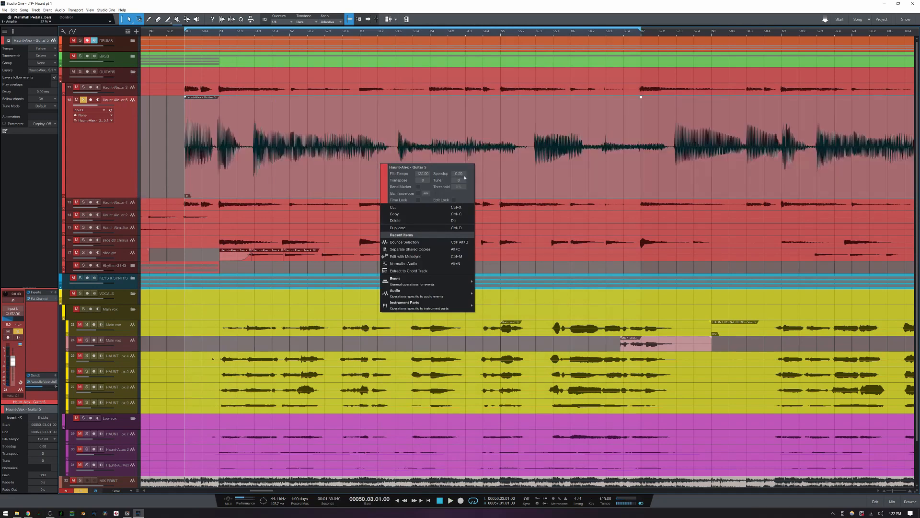
key("Escape")
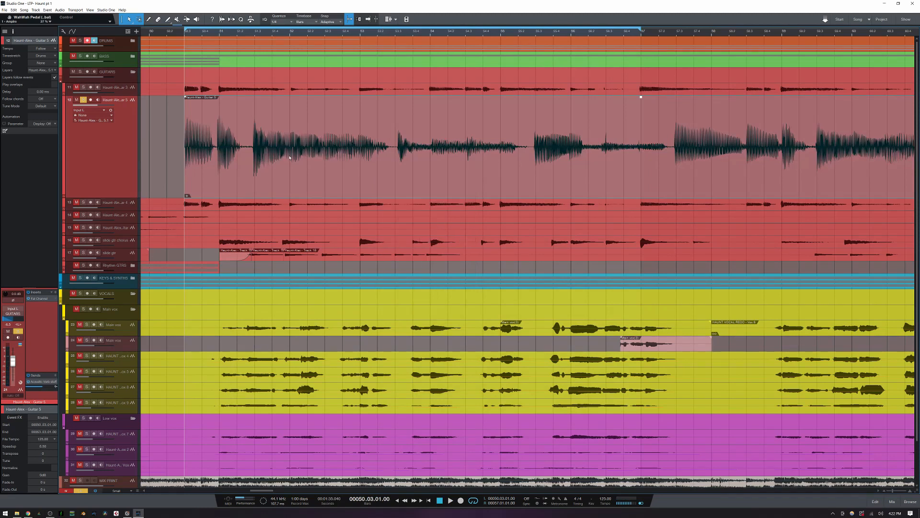
key("space")
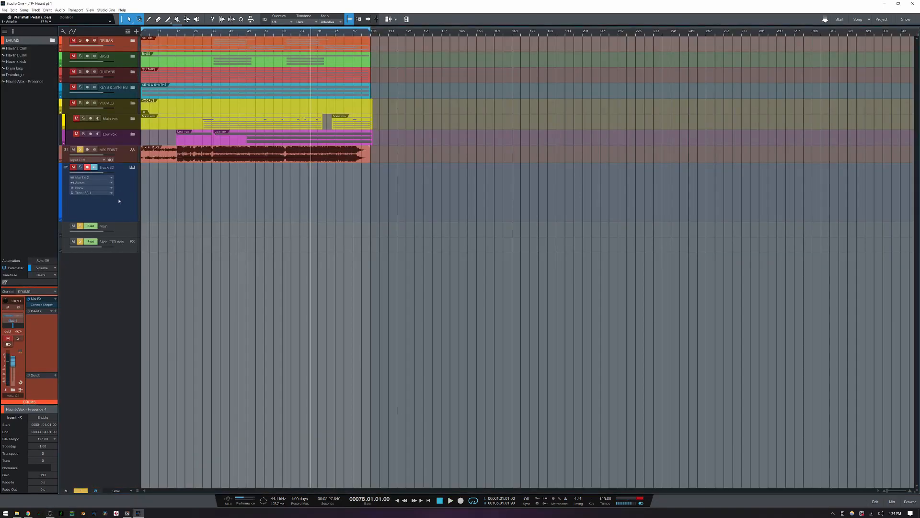
Step: Create an empty part on Track 32 from bar 105 to bar 125 and split it at bar 112
left_click(119, 202)
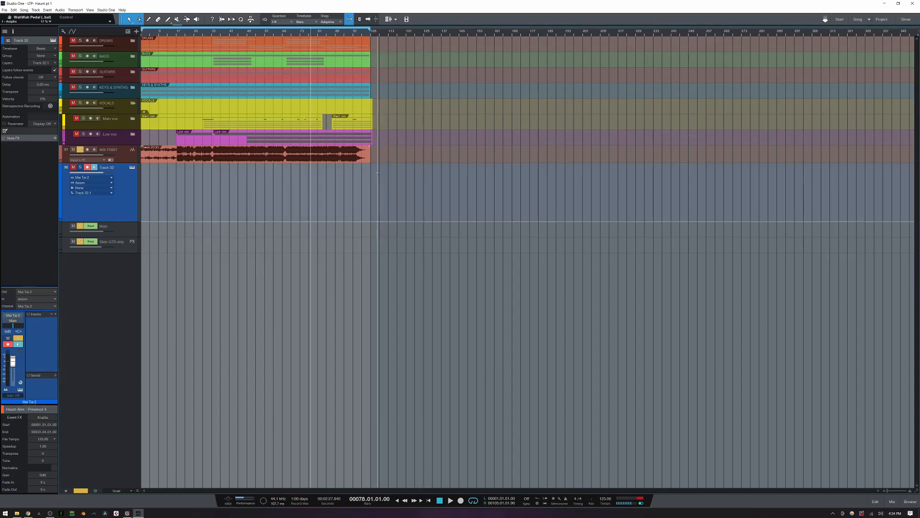
left_click_drag(373, 202, 400, 203)
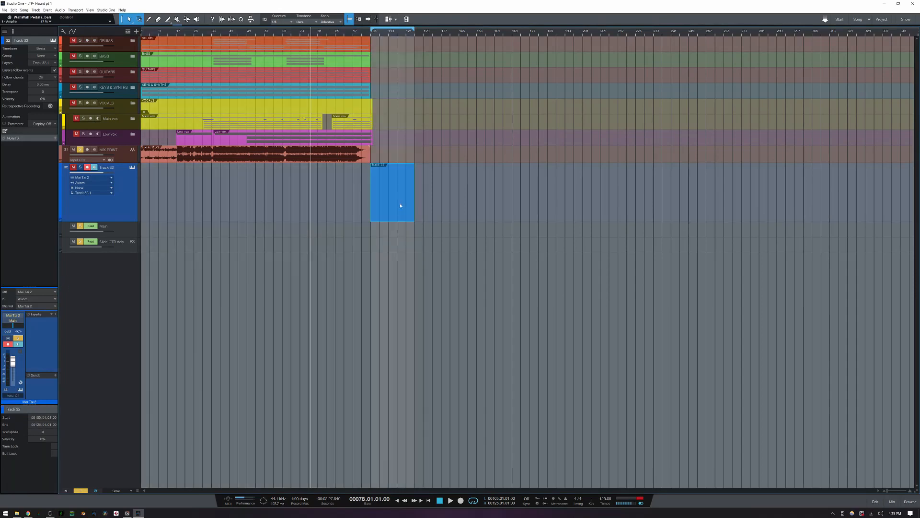
left_click(385, 169)
key("alt+x")
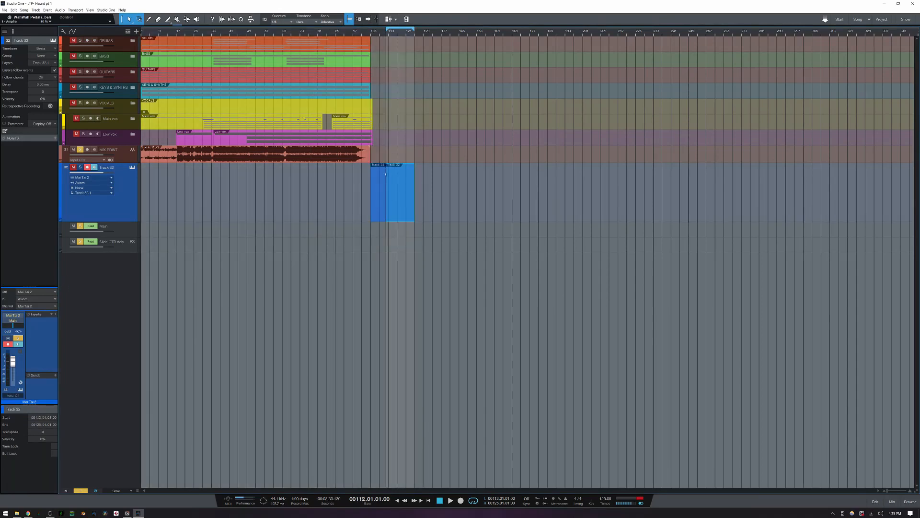
Step: Open the split part in the note editor and merge its two pieces into a single part
double_click(381, 198)
left_click(391, 199)
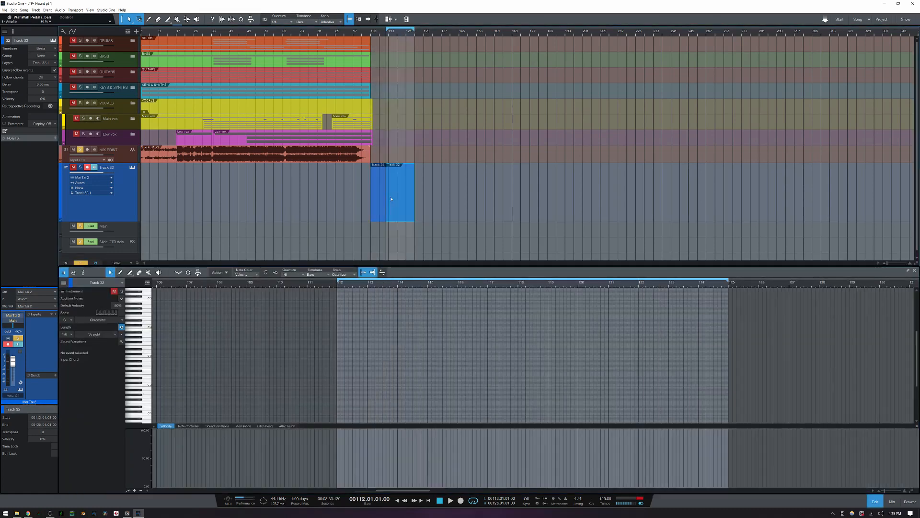
left_click(379, 198, "shift")
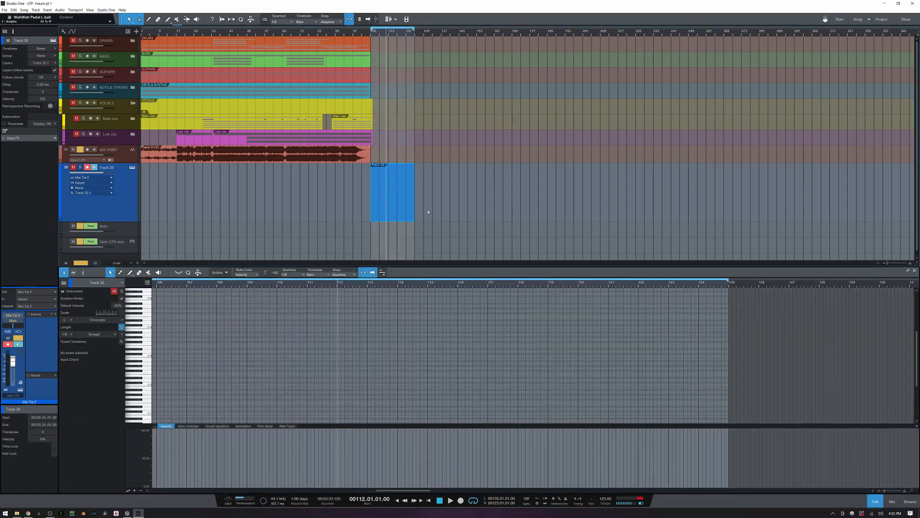
key("g")
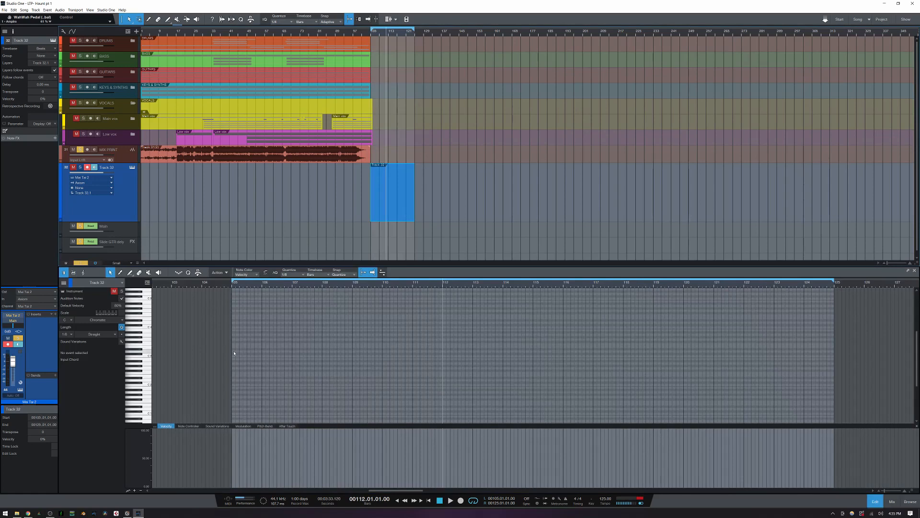
Step: Draw one sustained note from bar 105 to bar 125 and start playback from the beginning of the part
left_click(234, 354)
left_click_drag(234, 353, 835, 354)
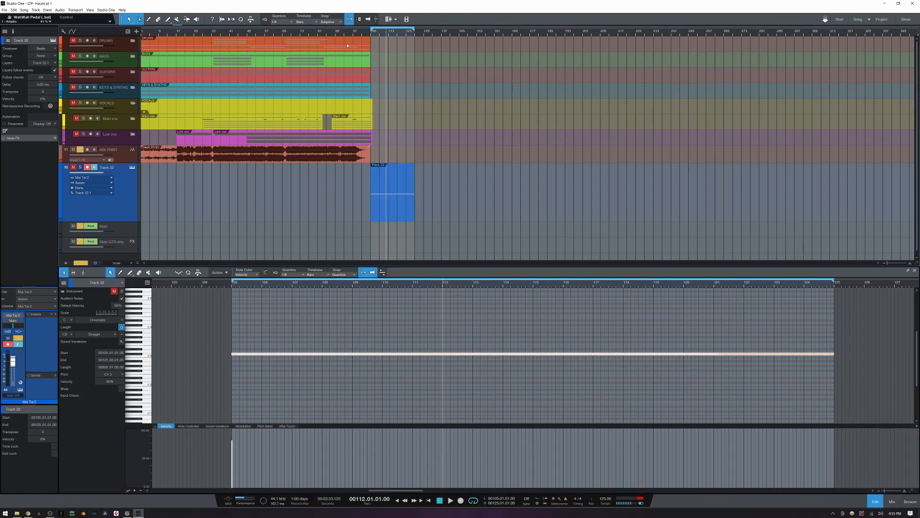
left_click(371, 30)
key("space")
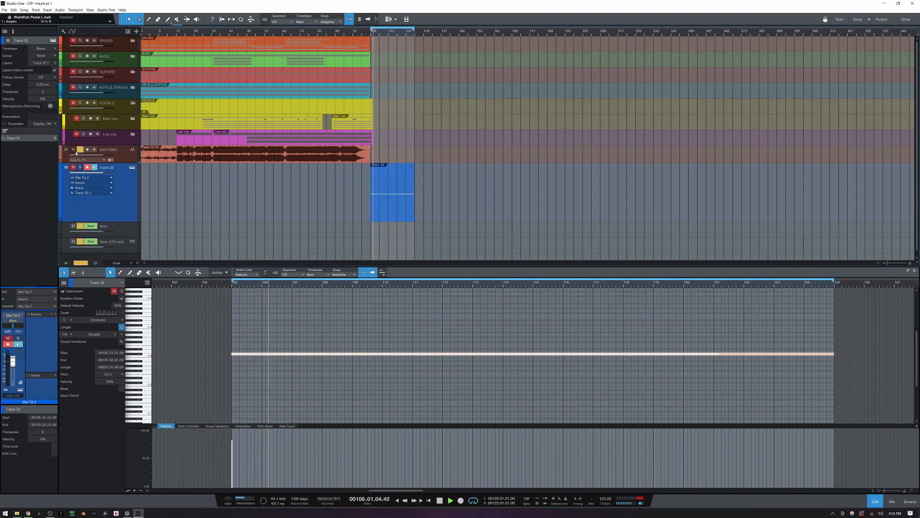
Step: Solo Track 32 instead of the MIX PRINT track during playback and stop the transport
left_click(80, 167)
left_click(80, 167)
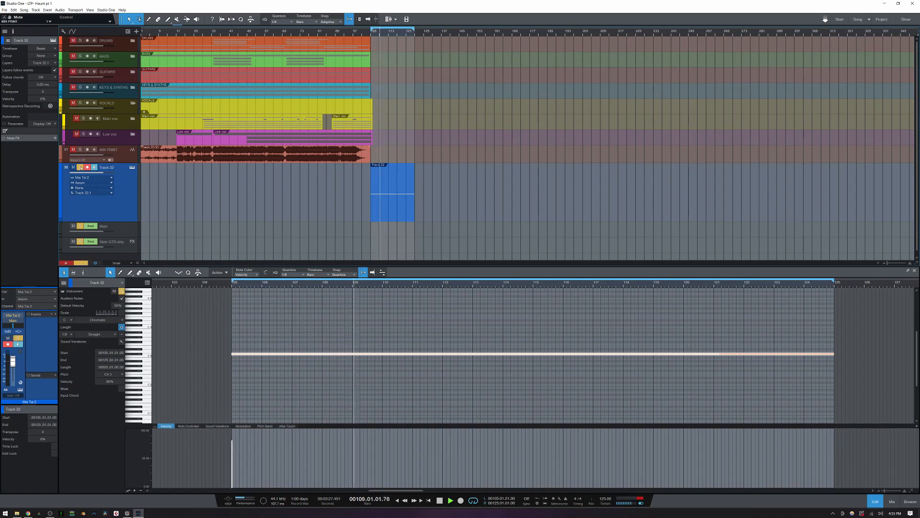
key("s")
key("space")
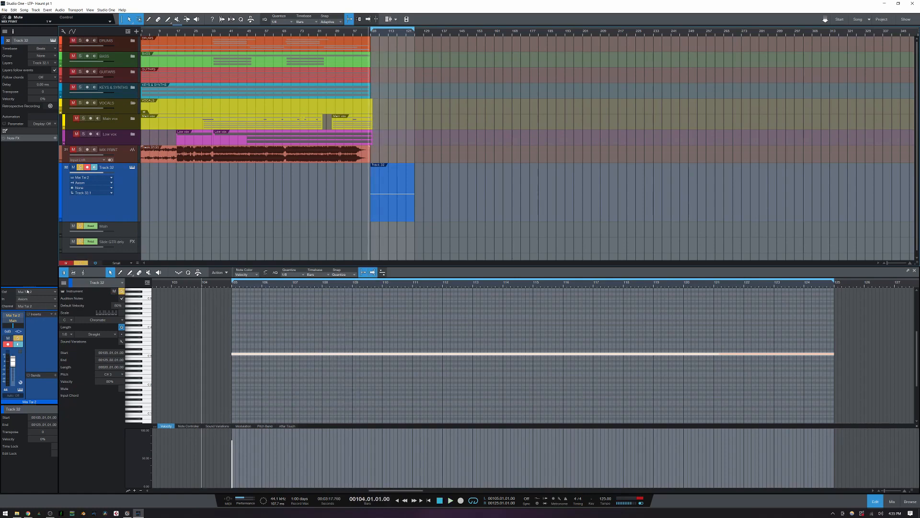
Step: Open Track 32's Mai Tai synth and adjust its filter cutoff while auditioning the sound
left_click(132, 168)
key("space")
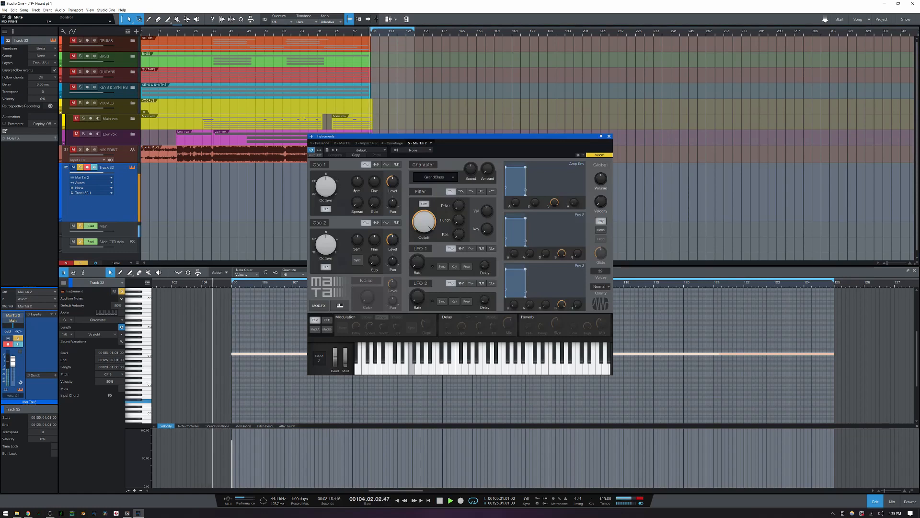
key("space")
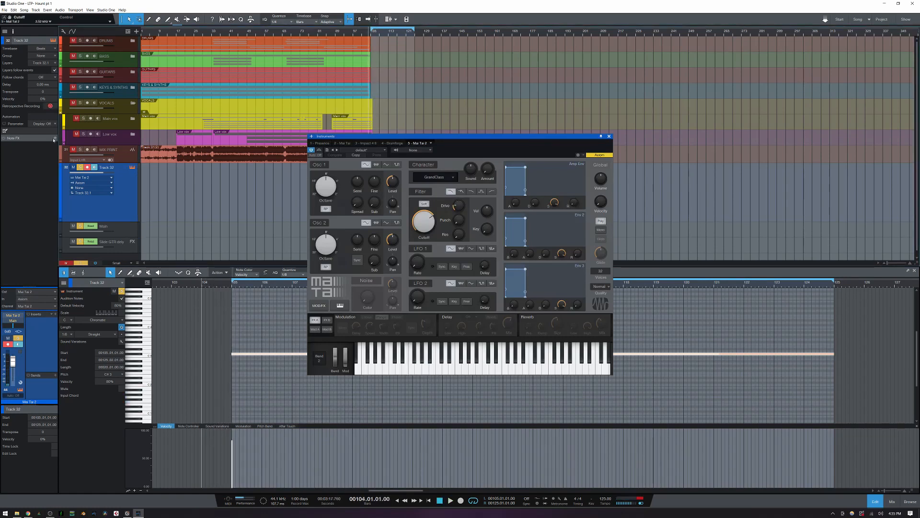
Step: Add the Repeater note effect to Track 32 and place its window beside the synth during playback
left_click(55, 138)
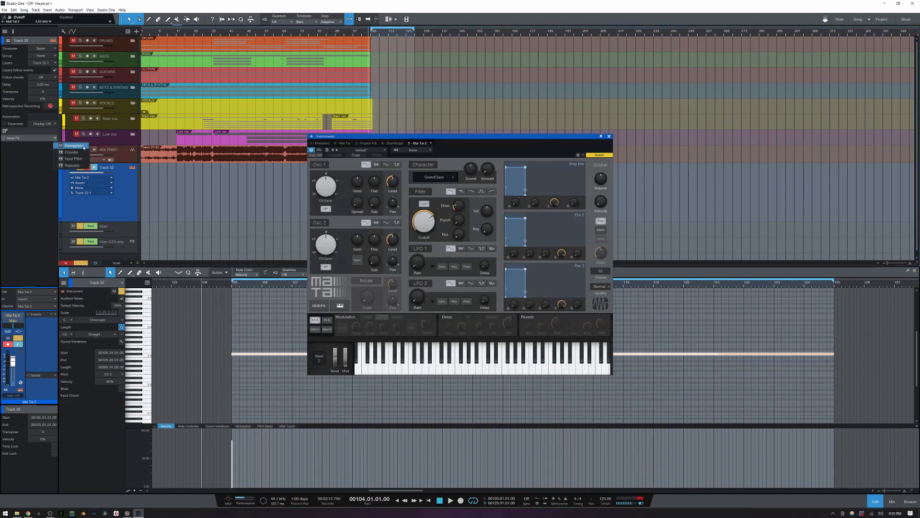
left_click(72, 164)
key("space")
left_click_drag(437, 206, 703, 172)
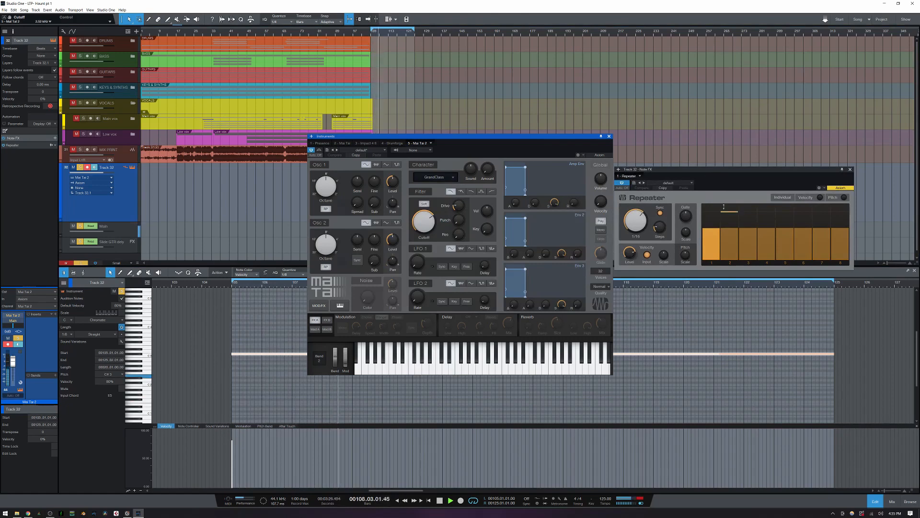
Step: Raise the Repeater's step count and vary its gate settings during playback, and stop the transport
mouse_move(660, 227)
left_mouse_down()
mouse_move(664, 209)
mouse_move(664, 226)
left_mouse_up()
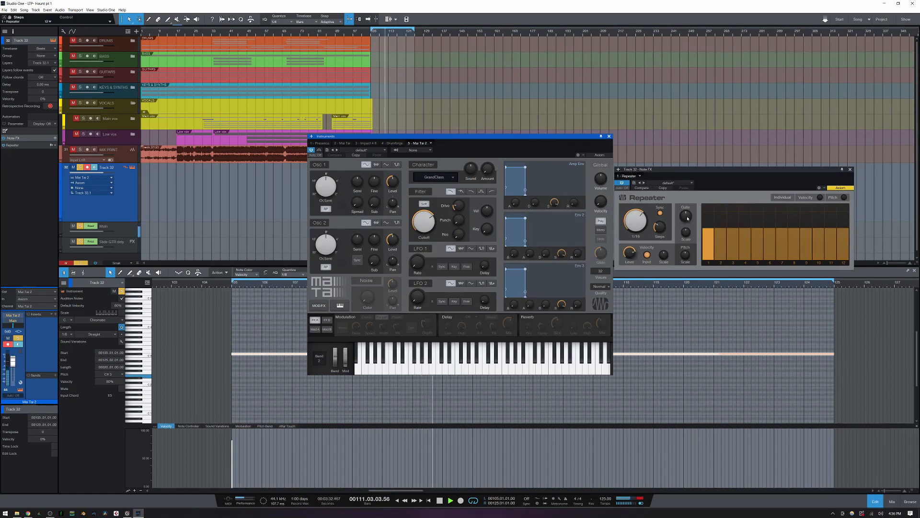
mouse_move(687, 218)
left_mouse_down()
mouse_move(688, 204)
mouse_move(686, 232)
left_mouse_up()
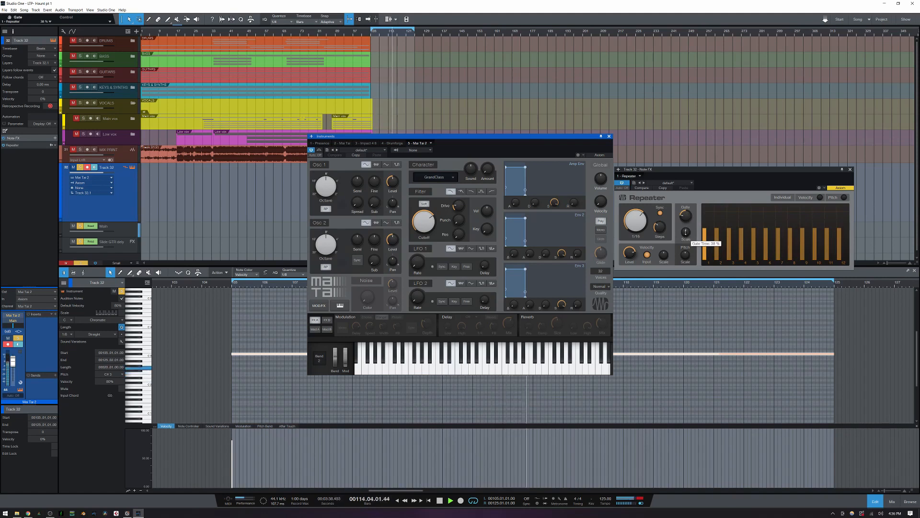
left_click_drag(686, 232, 673, 191)
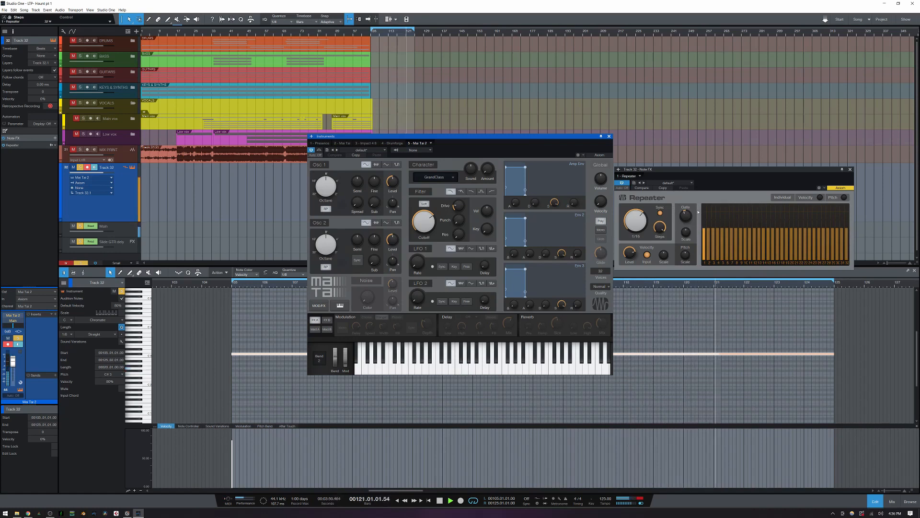
key("space")
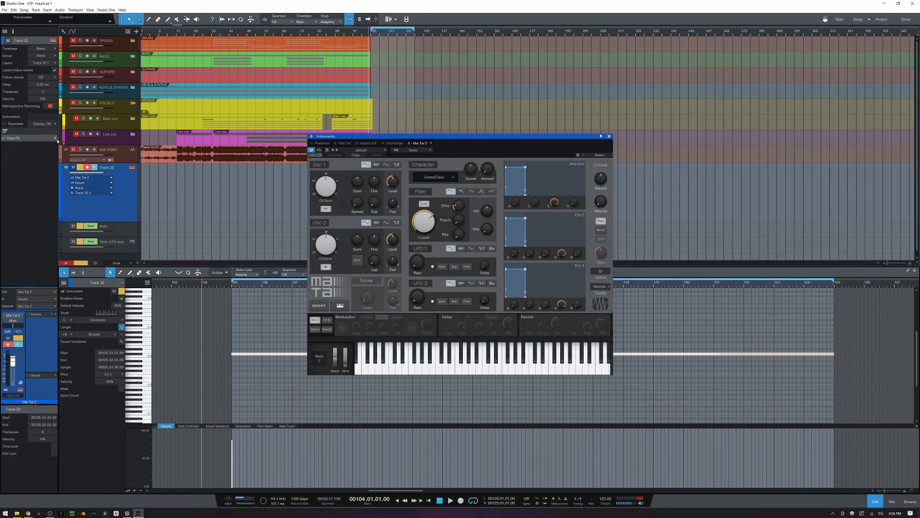
Step: Add the Arpeggiator note effect to Track 32
left_click(55, 139)
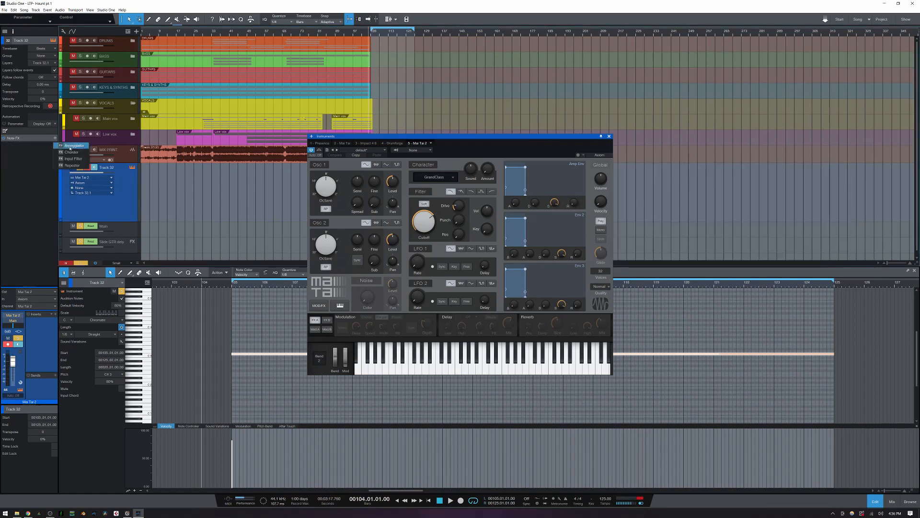
left_click(67, 145)
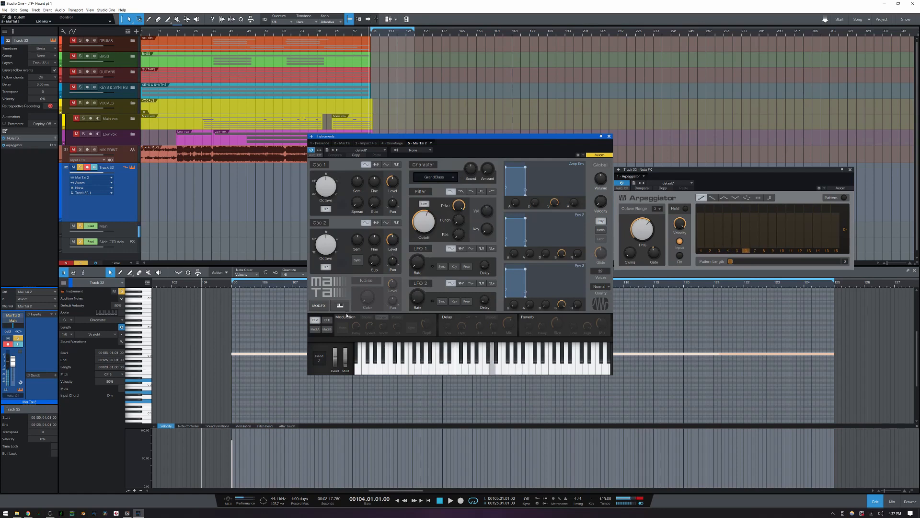
Step: Turn on the Mai Tai's chorus modulation with more depth and raise the Arpeggiator's swing
left_click(367, 317)
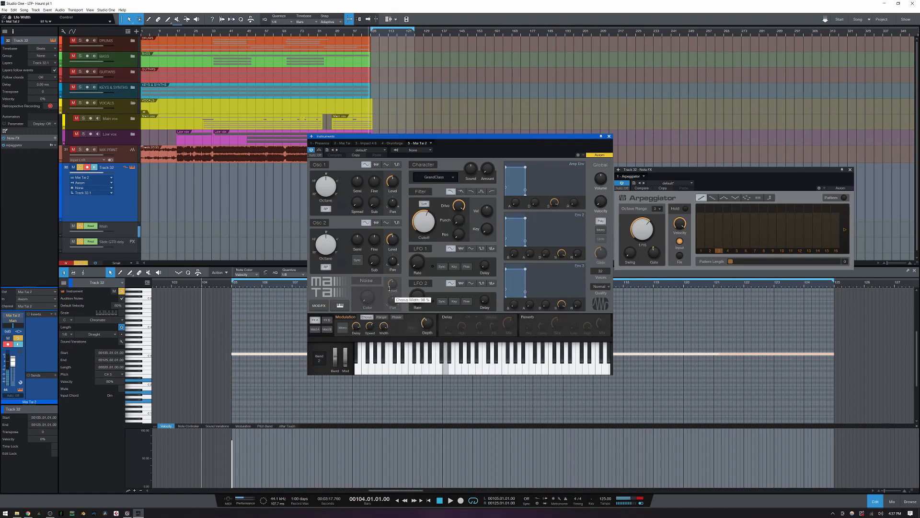
left_click_drag(427, 324, 428, 296)
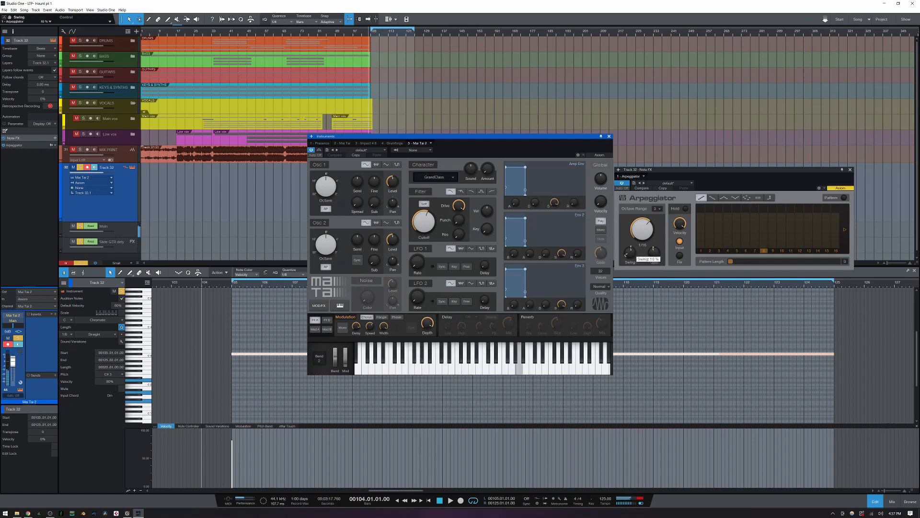
left_click_drag(630, 252, 636, 238)
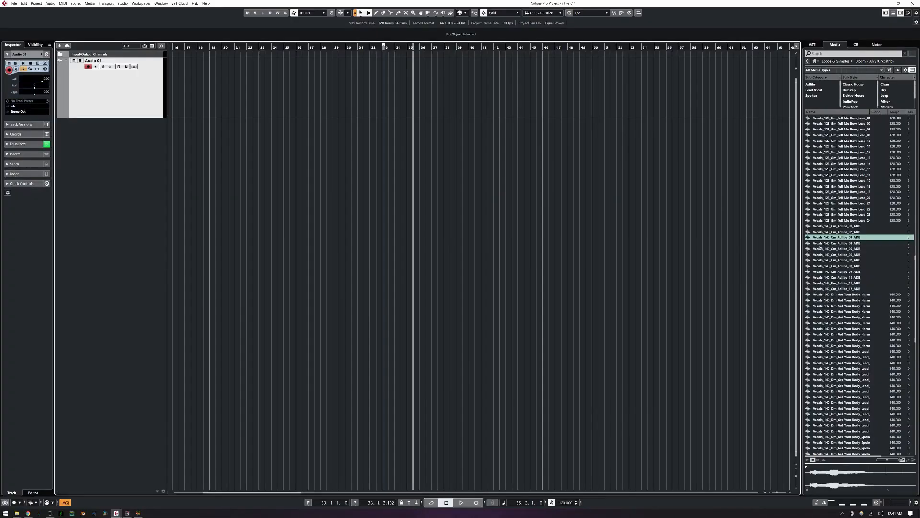
Step: In Cubase, insert the Vocals_140_Cm_Adlibs_03_AKB sample on a new track at bar 33 and play it back
double_click(823, 237)
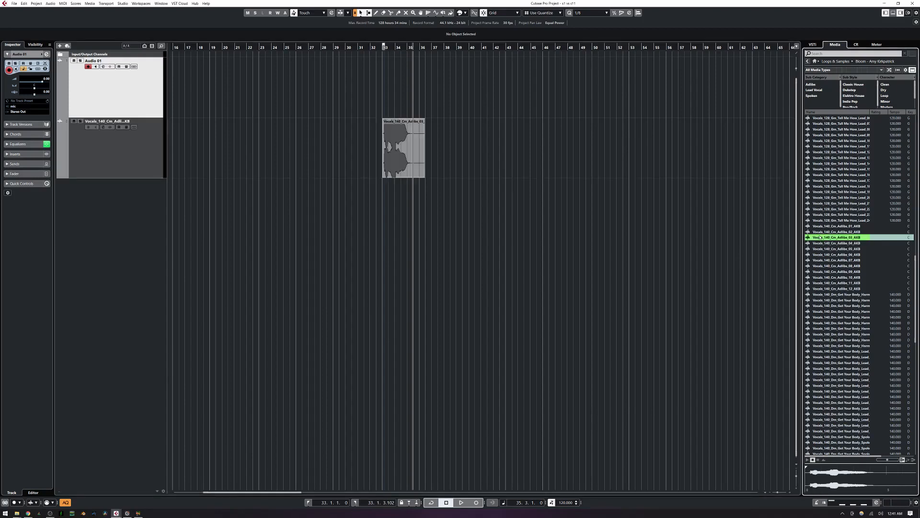
left_click_drag(383, 47, 380, 86)
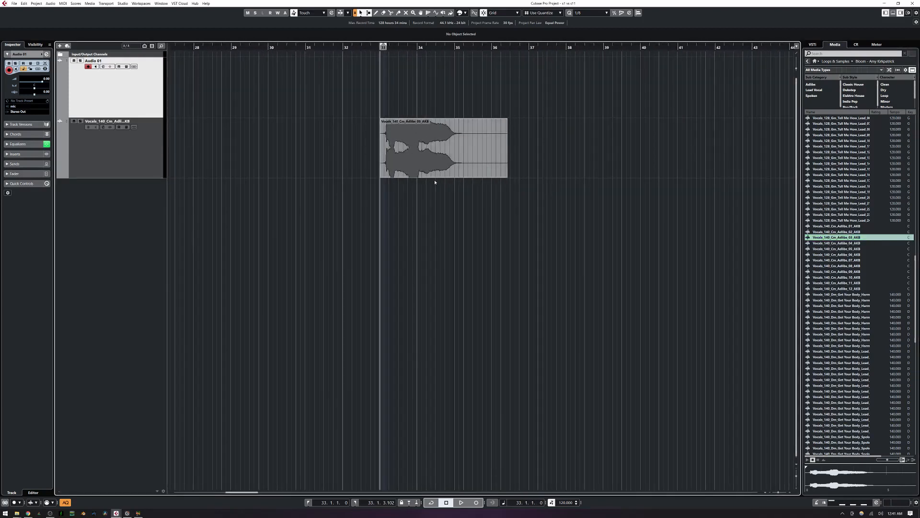
key("space")
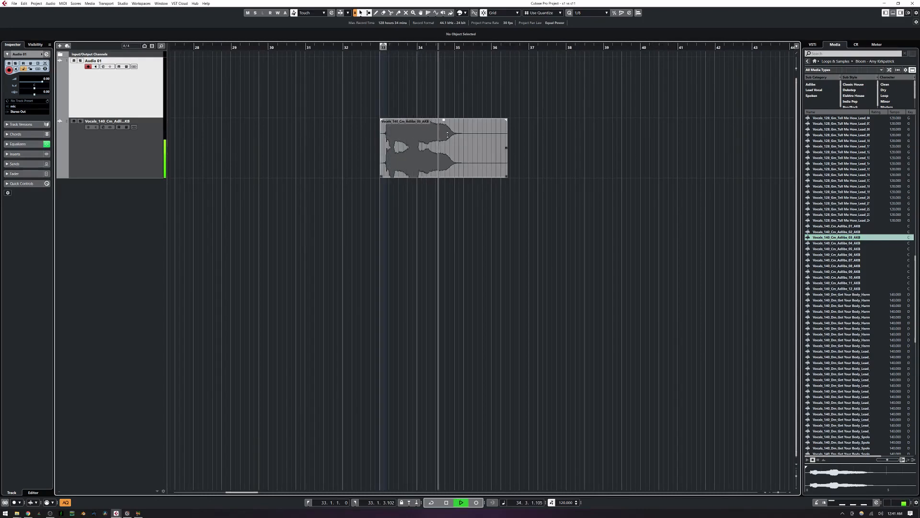
key("space")
Step: Split the stereo vocal track from multi-channel to mono, using Selected Tracks and Delete Source Tracks
left_click(119, 155)
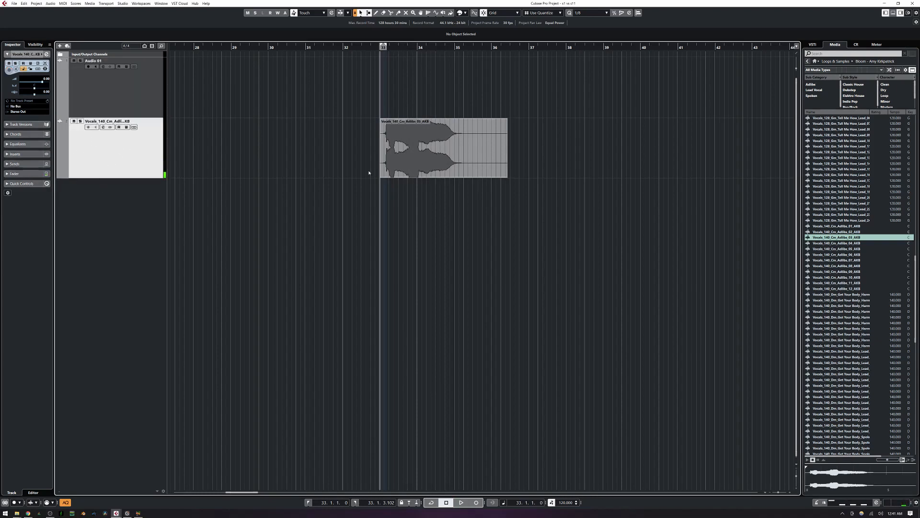
left_click(37, 4)
mouse_move(105, 70)
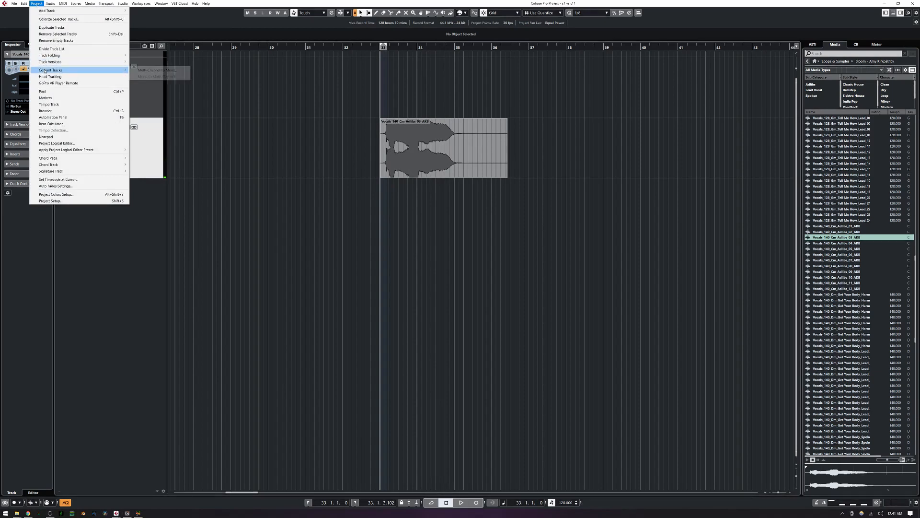
left_click(164, 71)
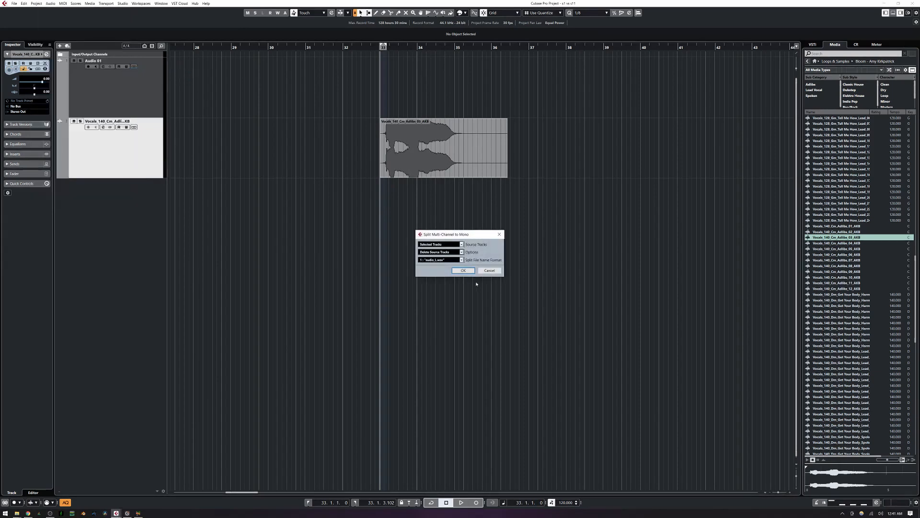
left_click(466, 272)
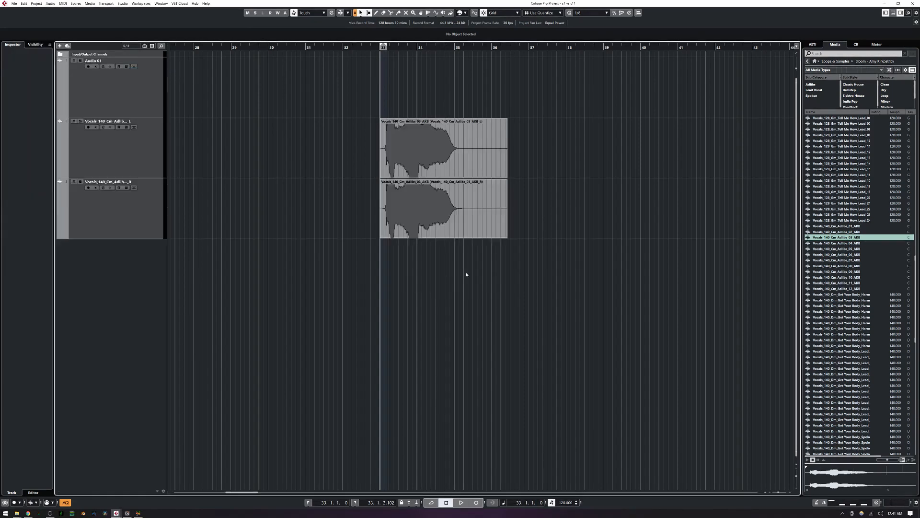
Step: Check the split L and R vocal tracks by playing them back and briefly muting the R track
left_click(166, 158)
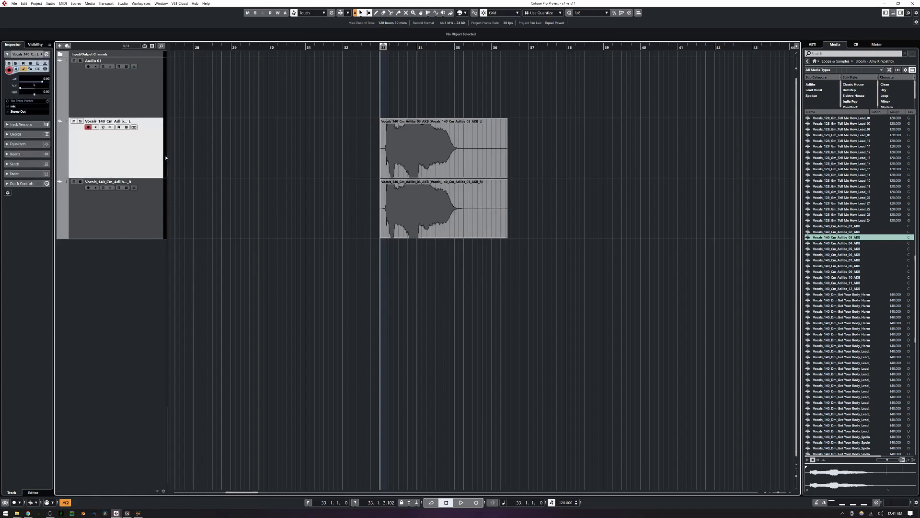
left_click(87, 237)
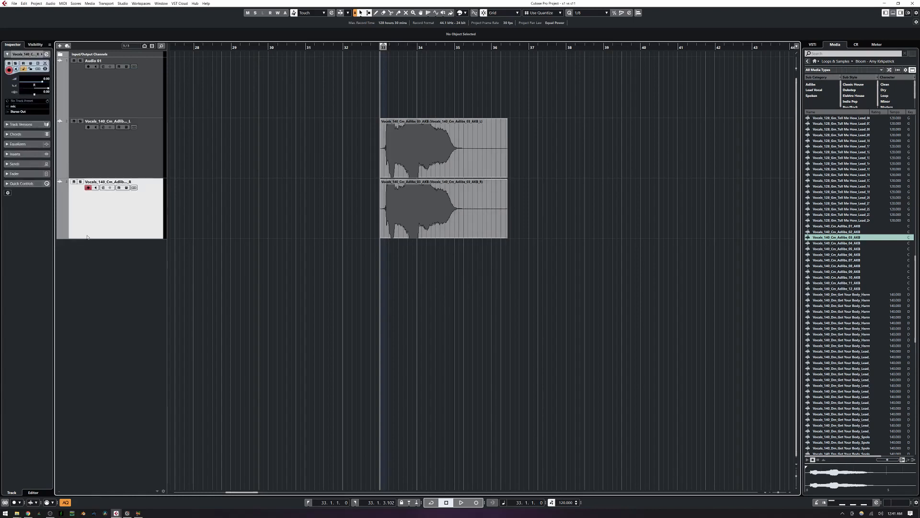
key("space")
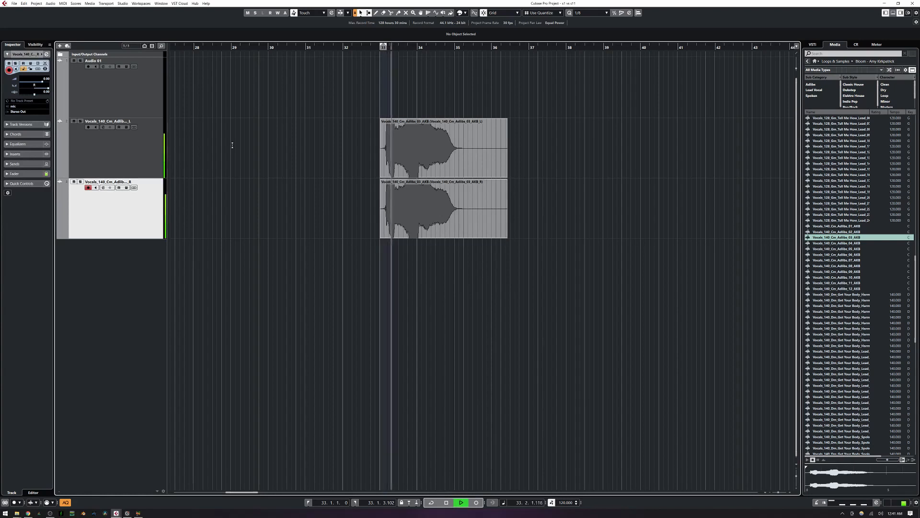
left_click(74, 182)
left_click(73, 182)
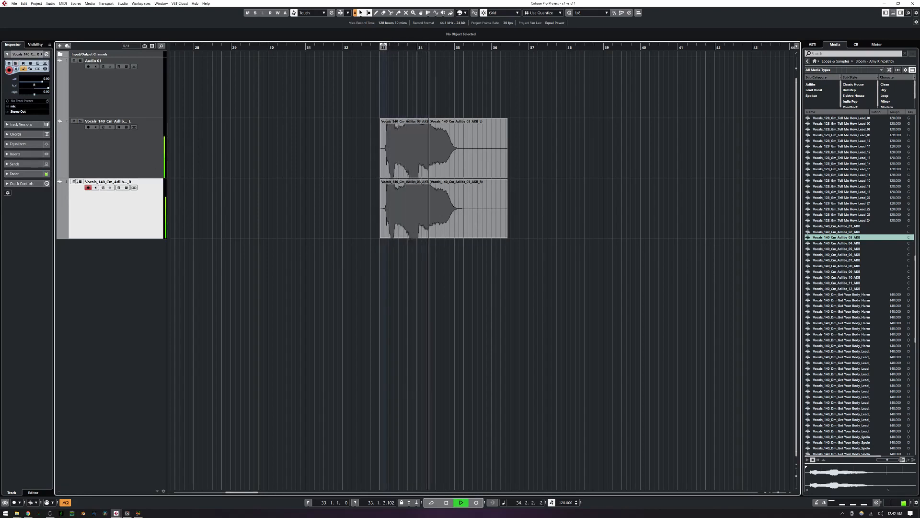
key("space")
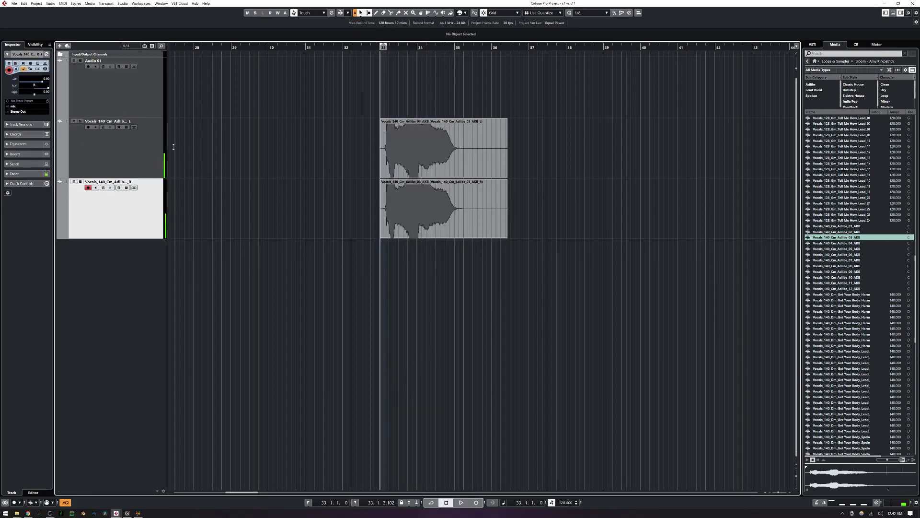
Step: Play back the split L and R vocal tracks, and merge both from mono to Stereo using Selected Tracks and Delete Source Tracks
key("space")
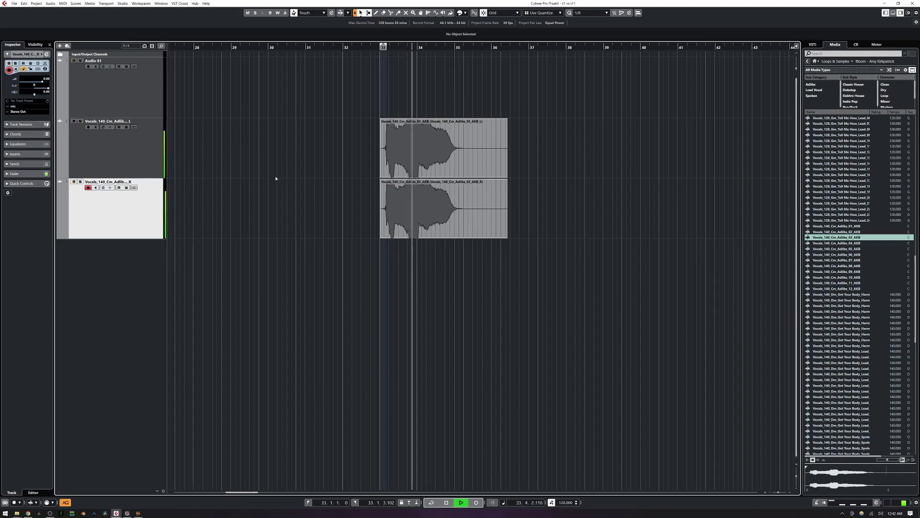
key("space")
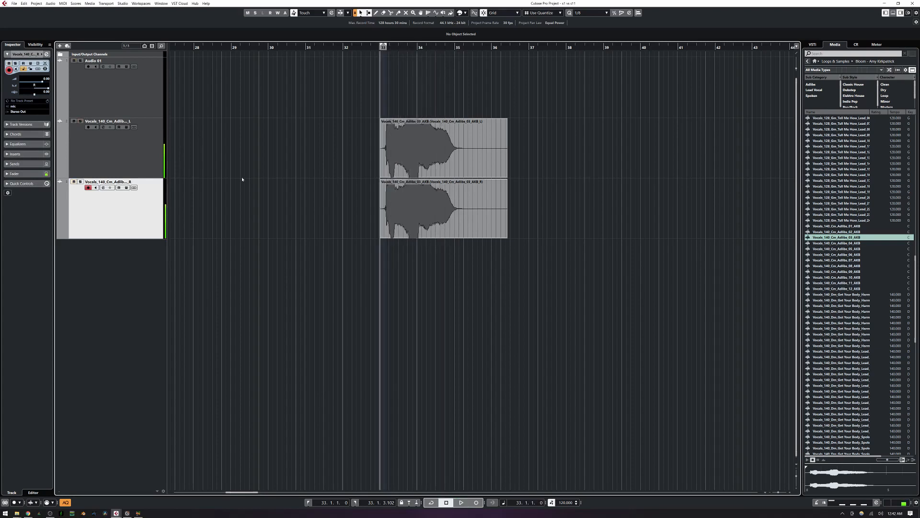
left_click(426, 151)
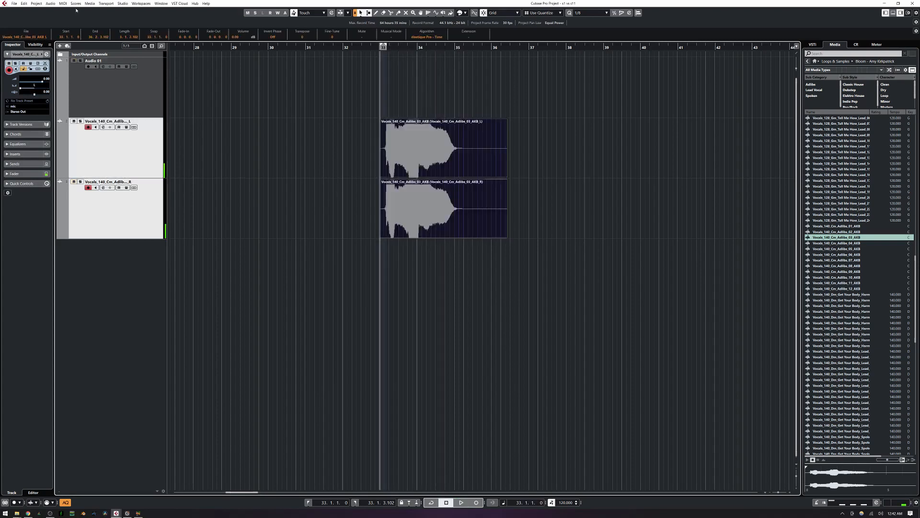
left_click(36, 3)
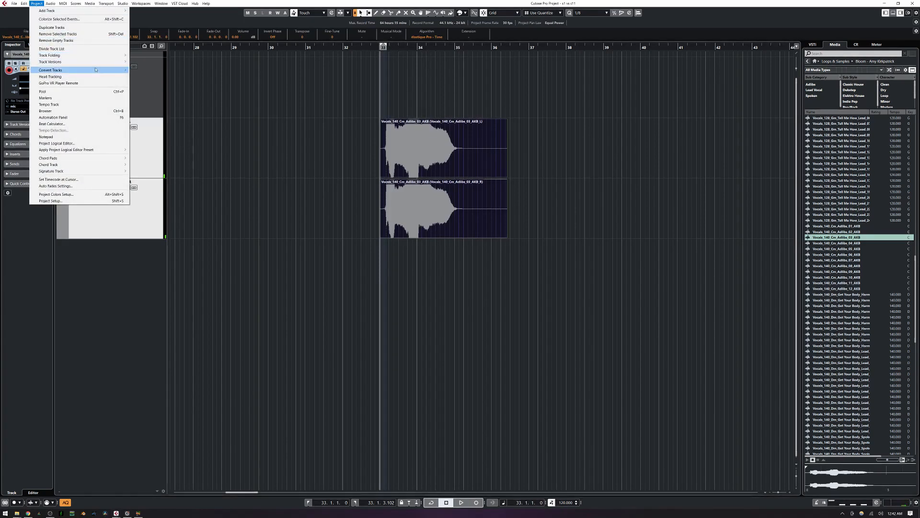
mouse_move(97, 70)
left_click(157, 77)
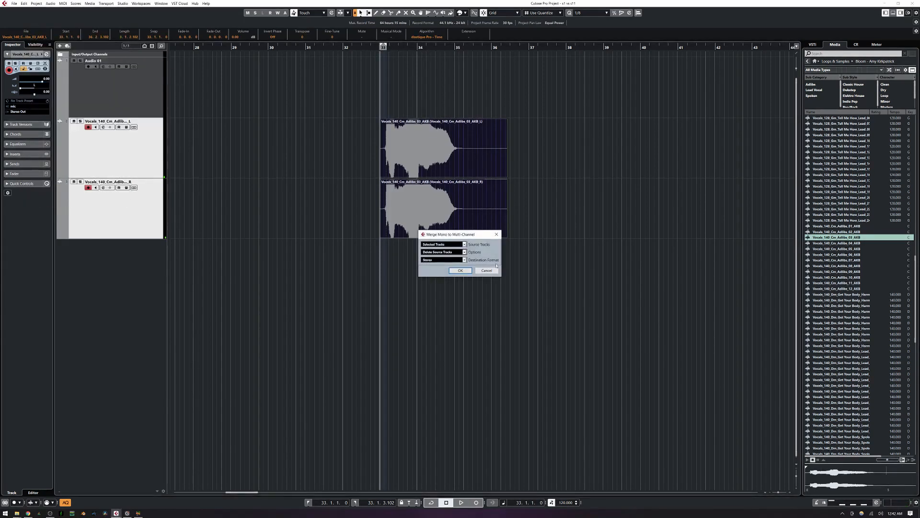
left_click(460, 271)
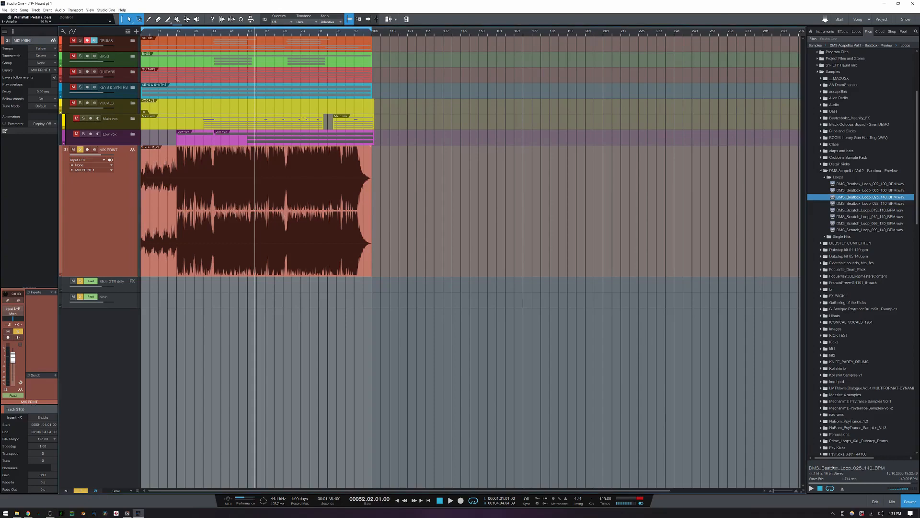
Step: In Studio One, preview DMS_Beatbox_Loop_025_140_BPM.wav, insert it on a new track at bar 105 and play it back
left_click(840, 198)
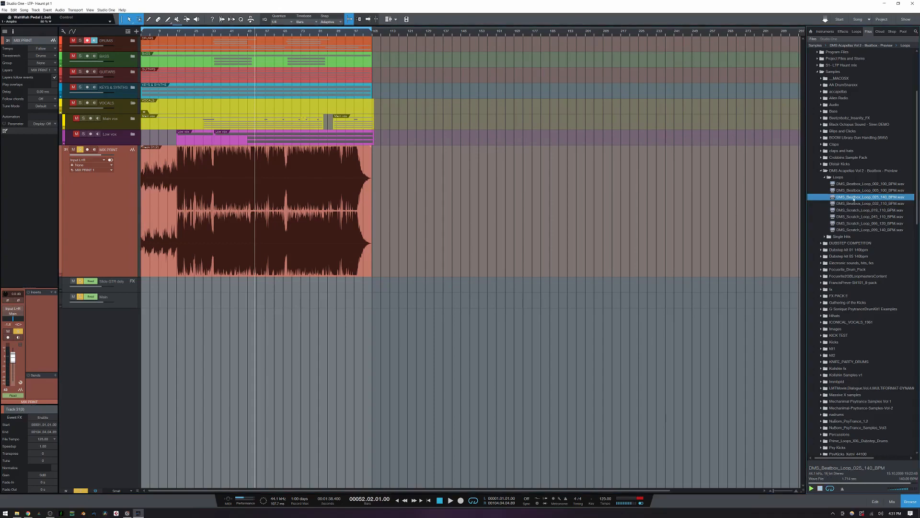
left_click_drag(387, 315, 374, 316)
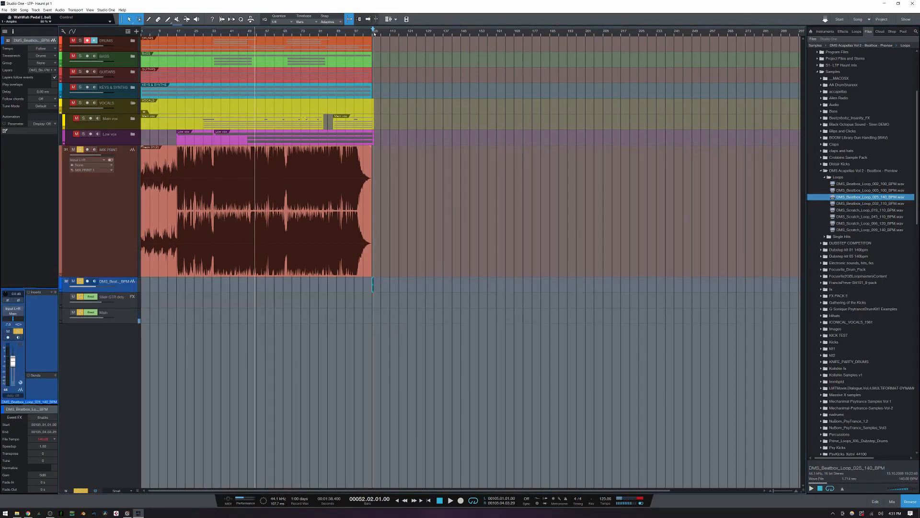
scroll(373, 32, "up", 15)
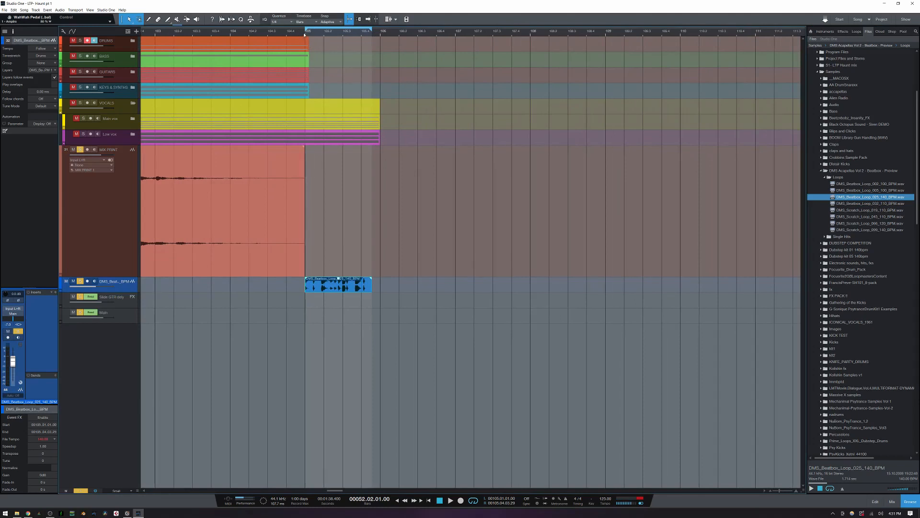
left_click(305, 33)
key("space")
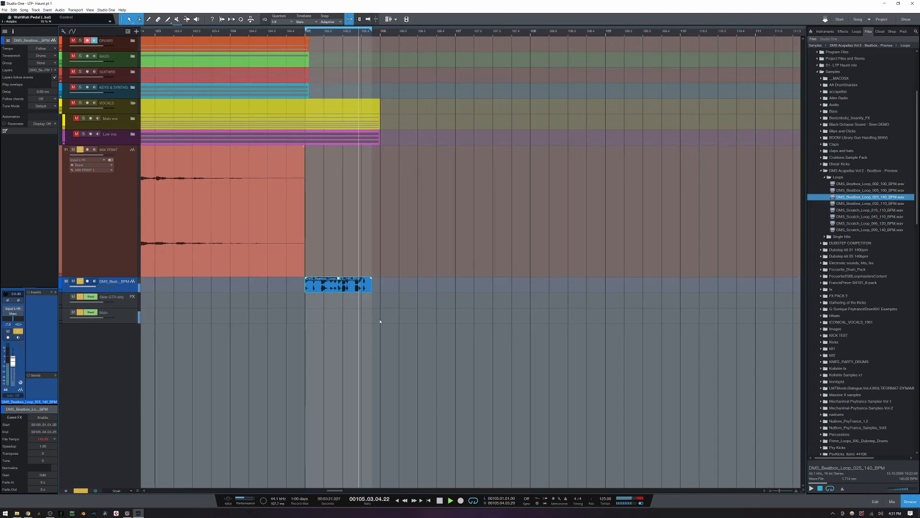
key("space")
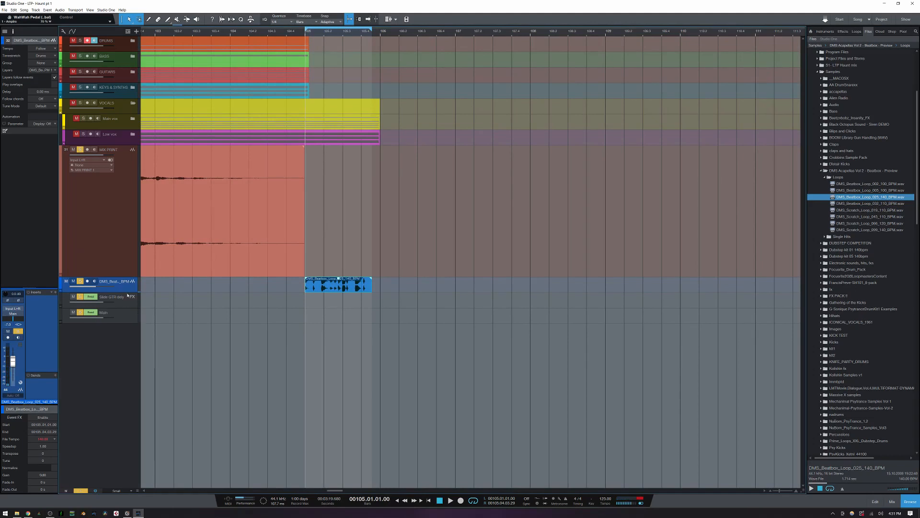
Step: Enlarge the beatbox loop track, switch its channel to mono and play the loop back
left_click_drag(127, 292, 127, 320)
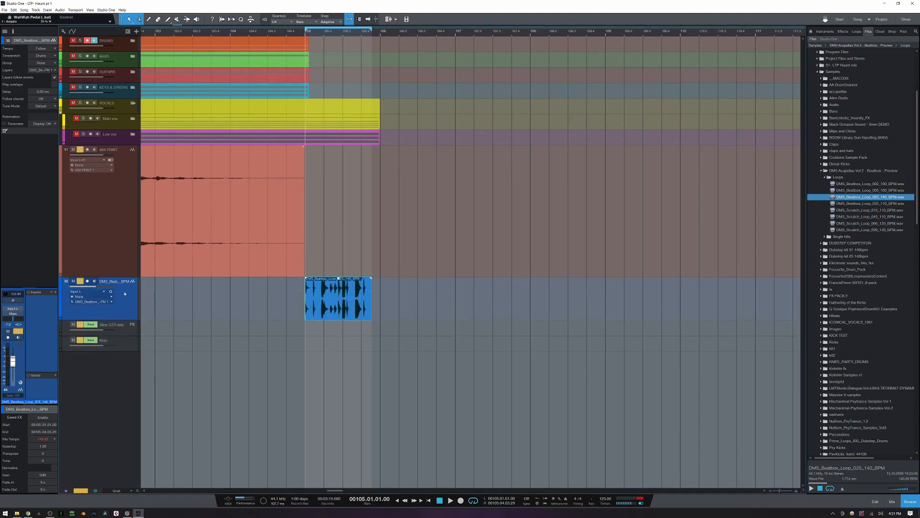
key("space")
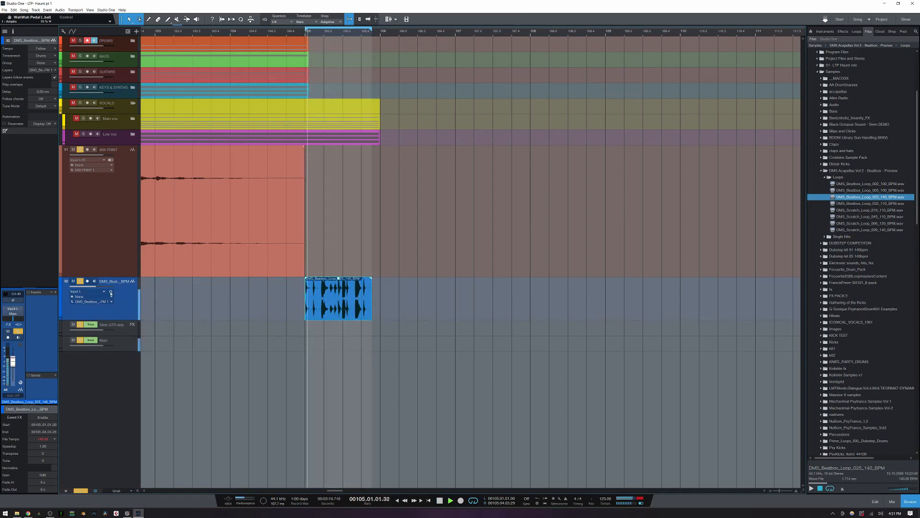
key("space")
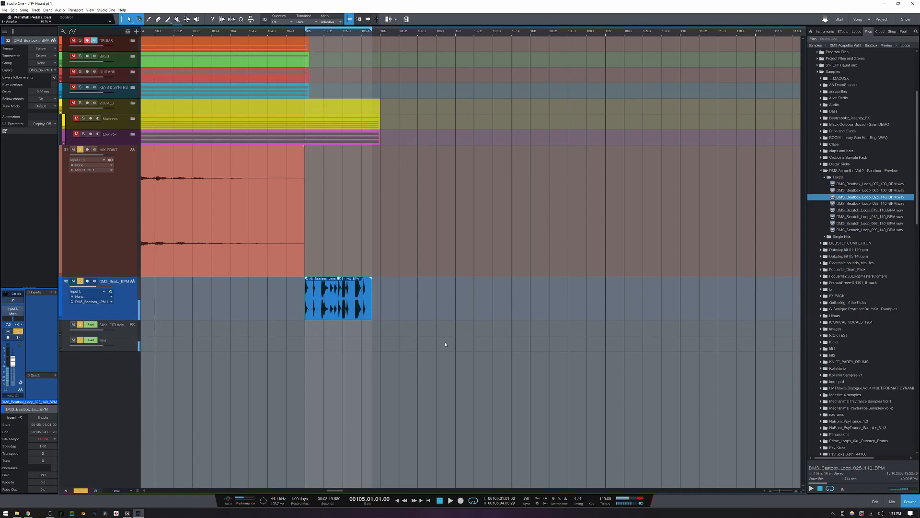
Step: Export the beatbox event to the Loops folder and insert the exported DMS_Beatbox_Loop_025_140_BPM(2).wav on a new track right after the original event
left_click_drag(334, 313, 855, 200)
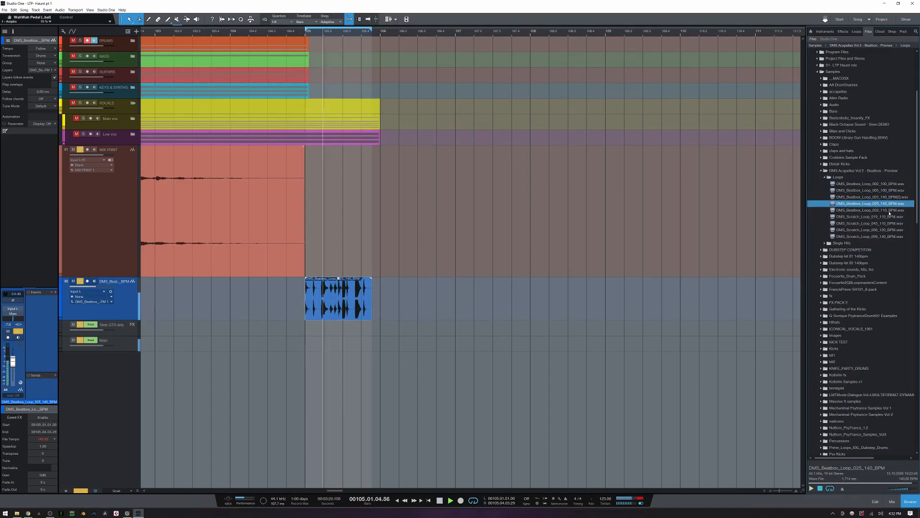
left_click(883, 197)
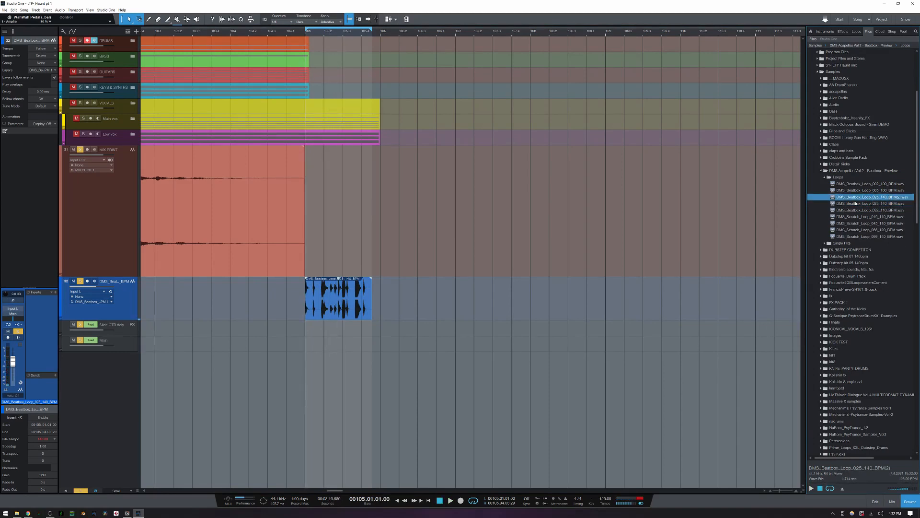
left_click_drag(513, 346, 384, 364)
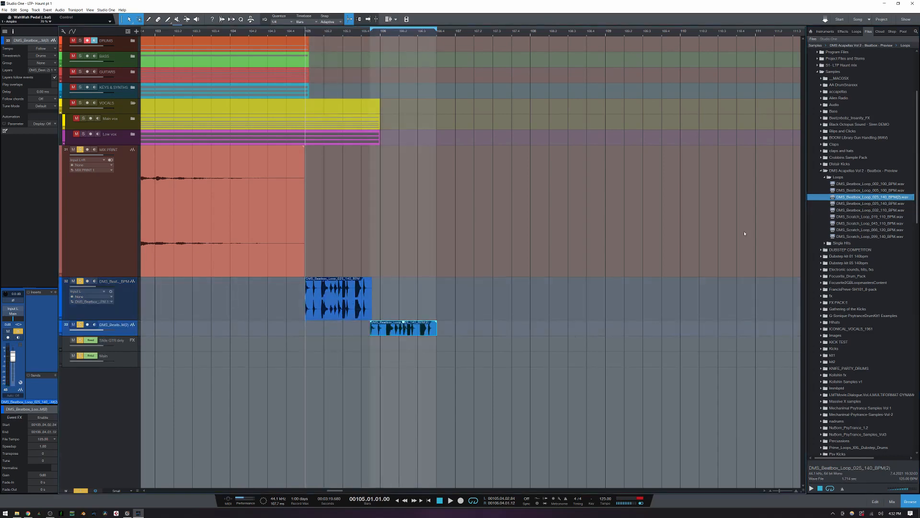
Step: Examine the Split to Mono Files option for DMS_Beatbox_Loop_032_110_BPM.wav without applying it
right_click(844, 211)
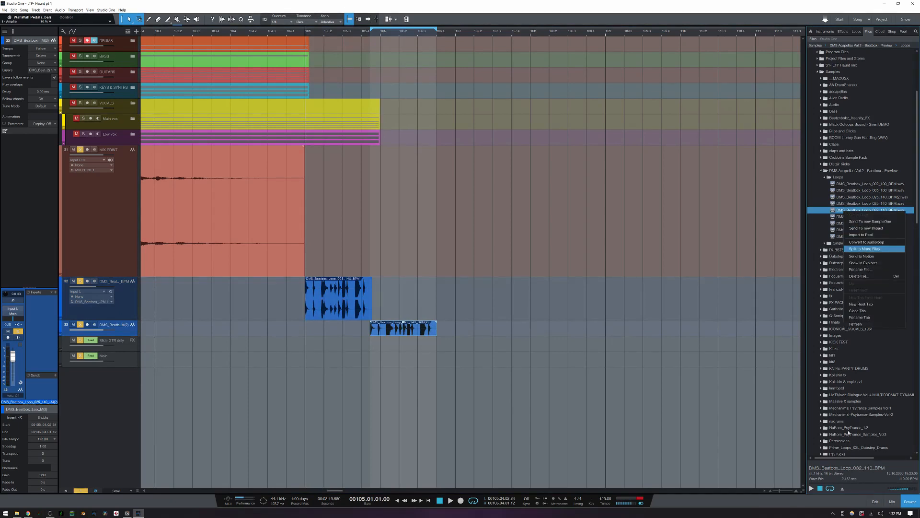
left_click(765, 436)
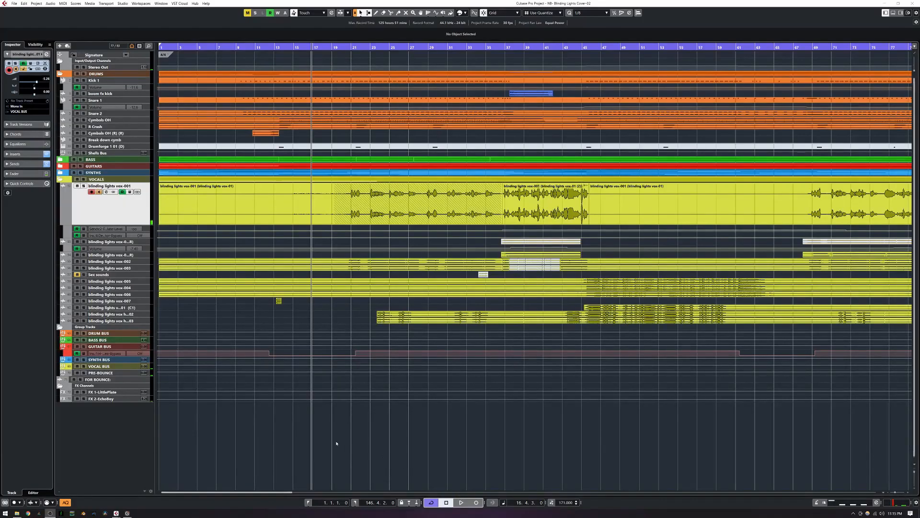
Step: In Cubase, try out track versions on blinding lights vox-001 by creating a new version and a duplicate version, deleting each again
left_click(320, 434)
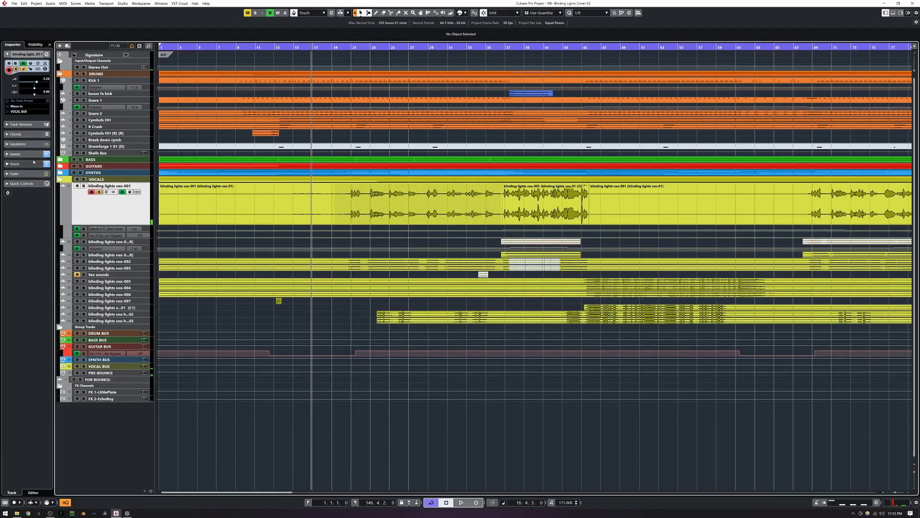
left_click(264, 208)
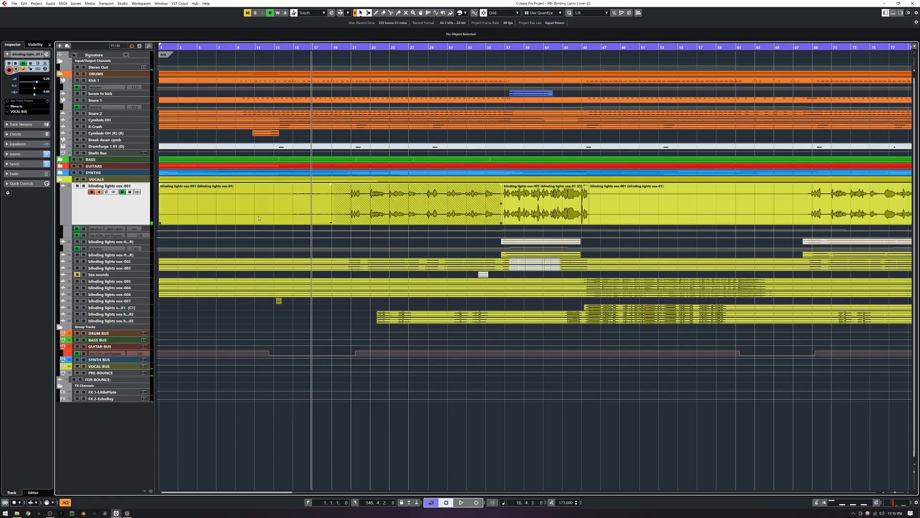
left_click(9, 125)
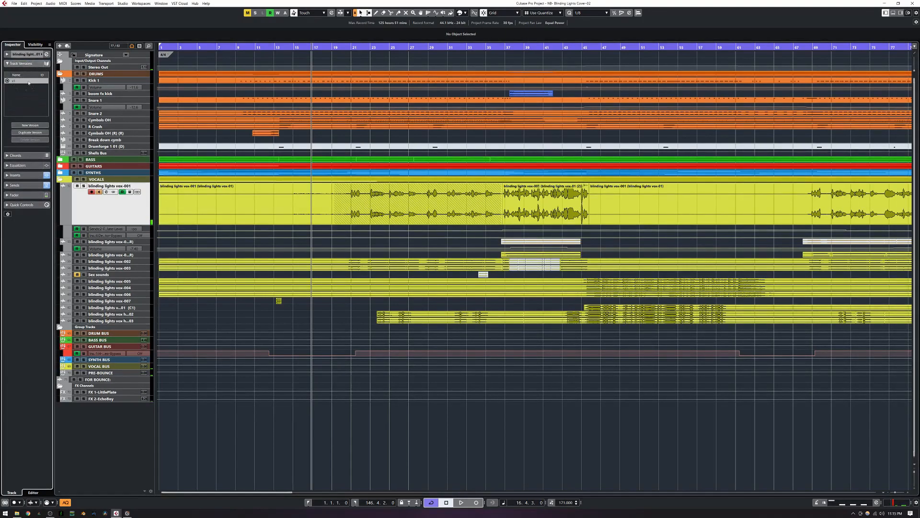
left_click(31, 125)
left_click(29, 140)
left_click(29, 134)
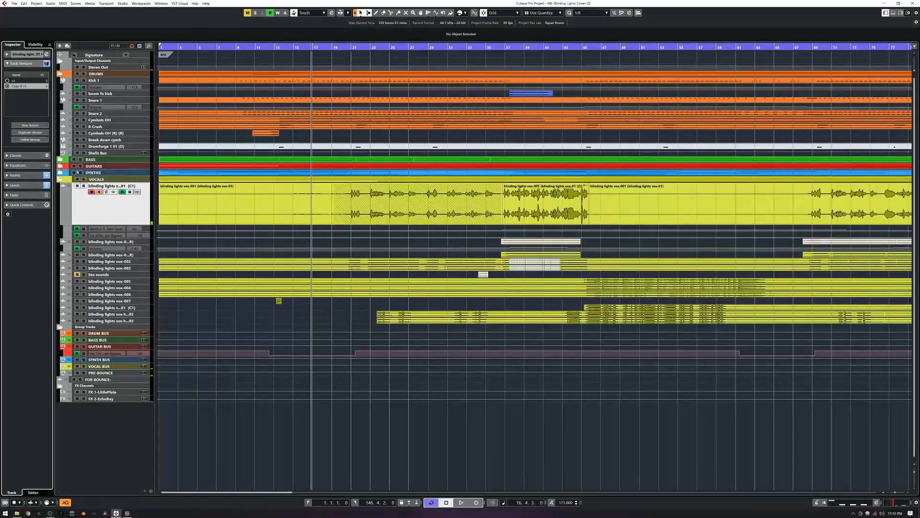
left_click(40, 141)
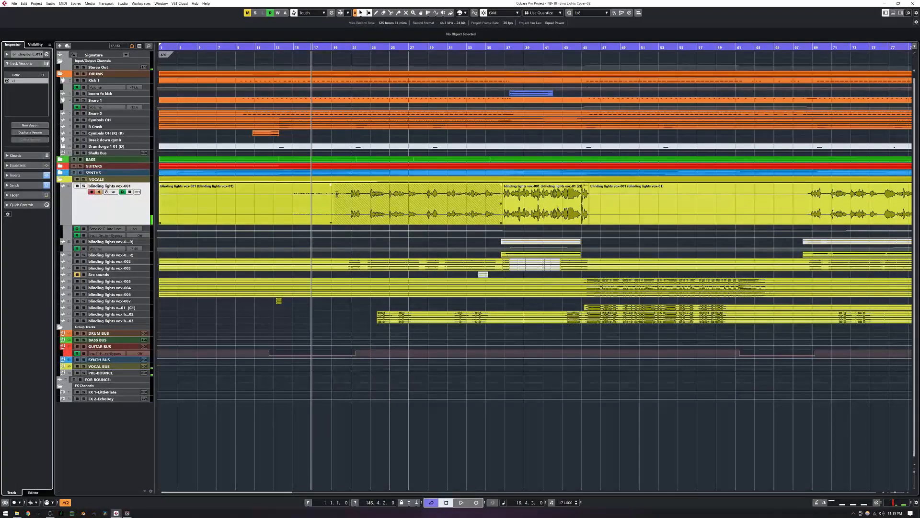
Step: Widen the track list slightly and show the lanes of the blinding lights vox-001 track
left_click(330, 224)
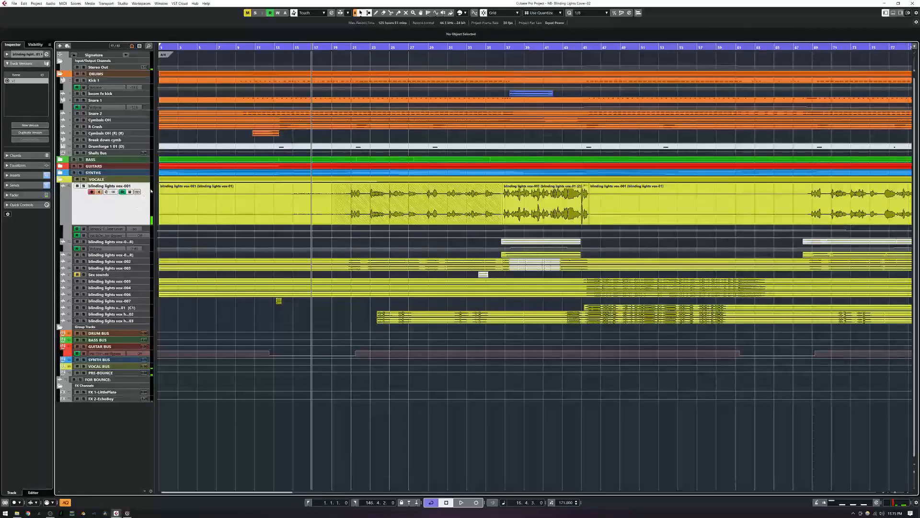
left_click_drag(151, 191, 160, 191)
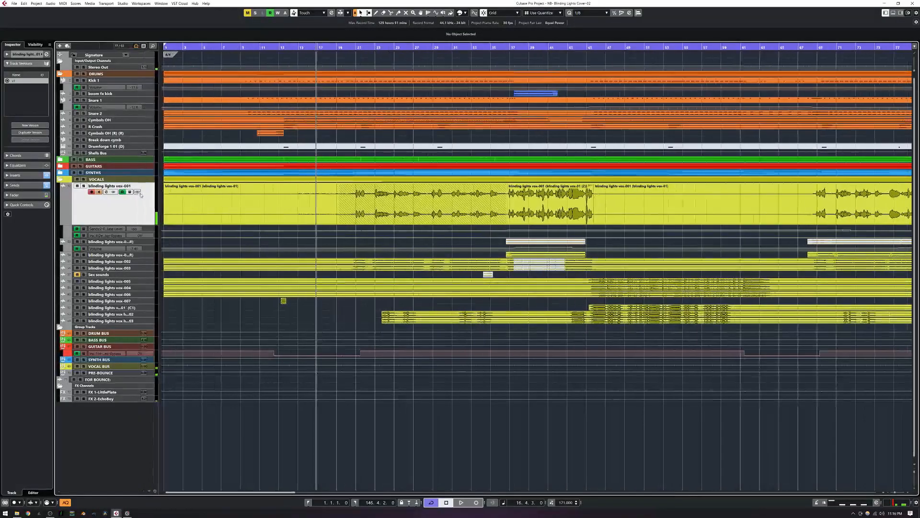
left_click(138, 191)
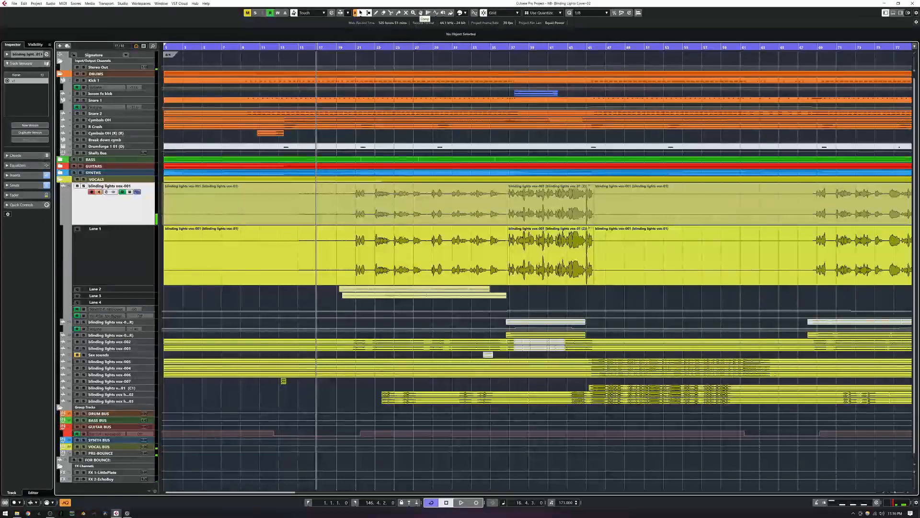
Step: Comp the vocal takes from Lanes 2 and 3, splitting out Lane 1 sections around bars 23 to 25 and 27 to 28
left_click(372, 289)
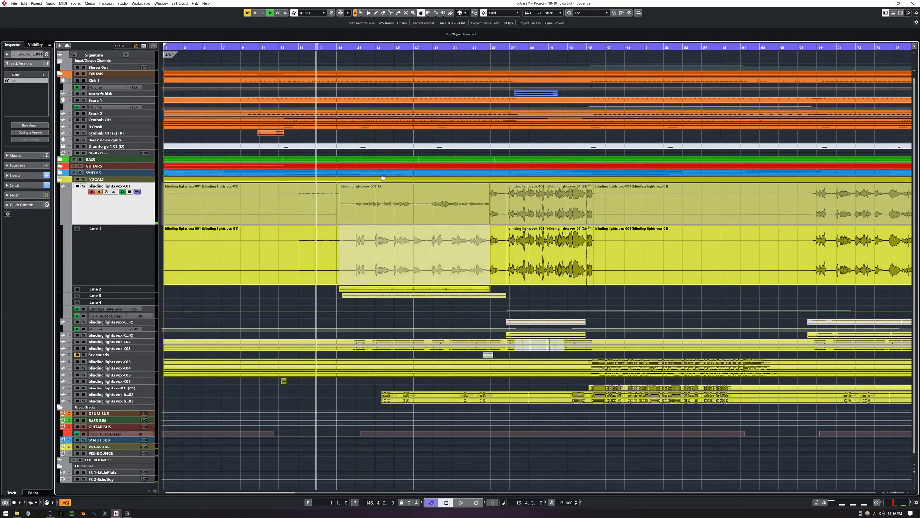
left_click(373, 254, "alt")
left_click(393, 257, "alt")
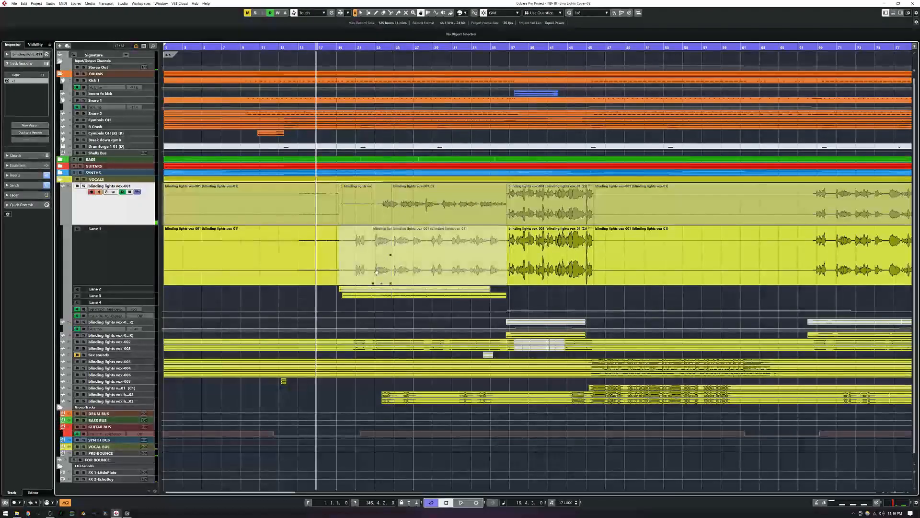
left_click(377, 271)
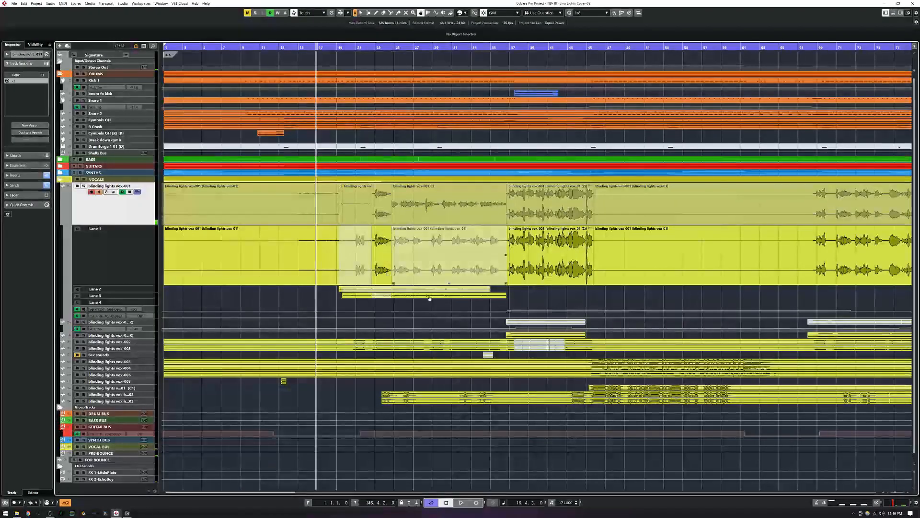
left_click(413, 255, "alt")
left_click(423, 255, "alt")
left_click(420, 255)
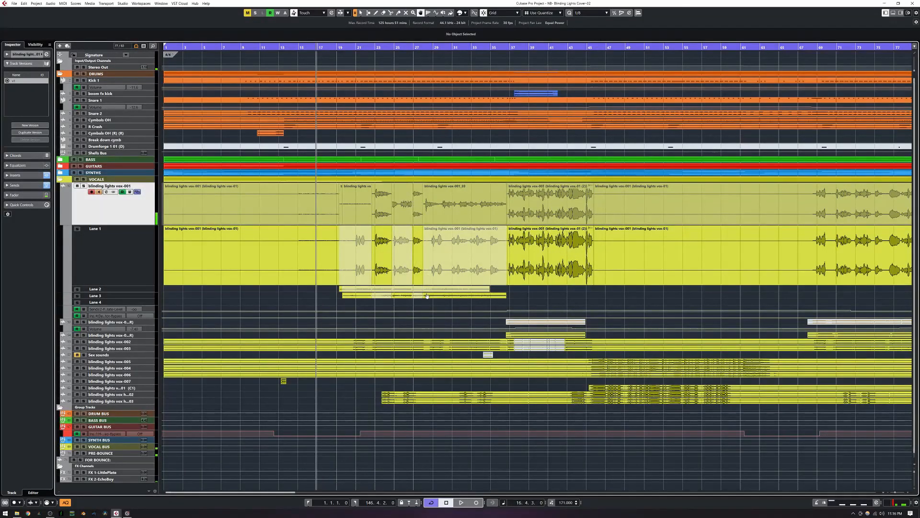
Step: Split the takes and comp in Lane 2 sections around bars 30 to 31 and 33 to 35, and hide the track's lanes
left_click(455, 292, "alt")
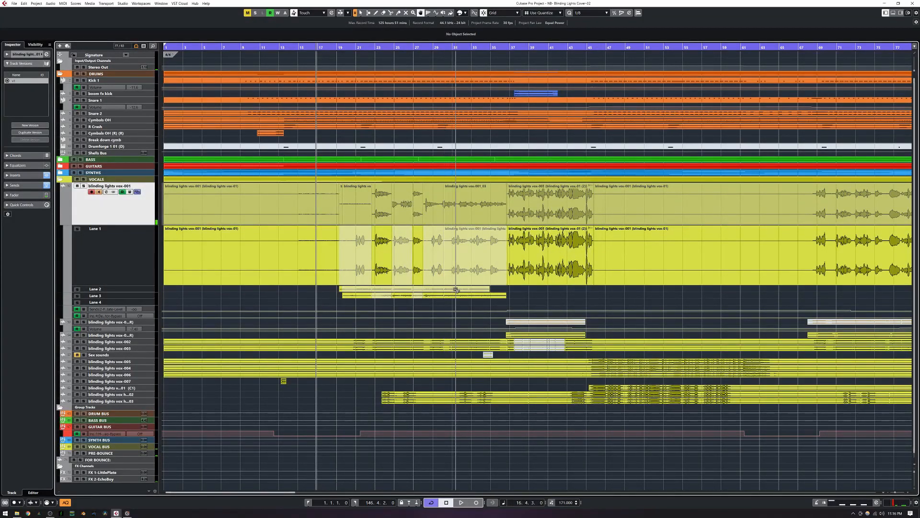
left_click(450, 290)
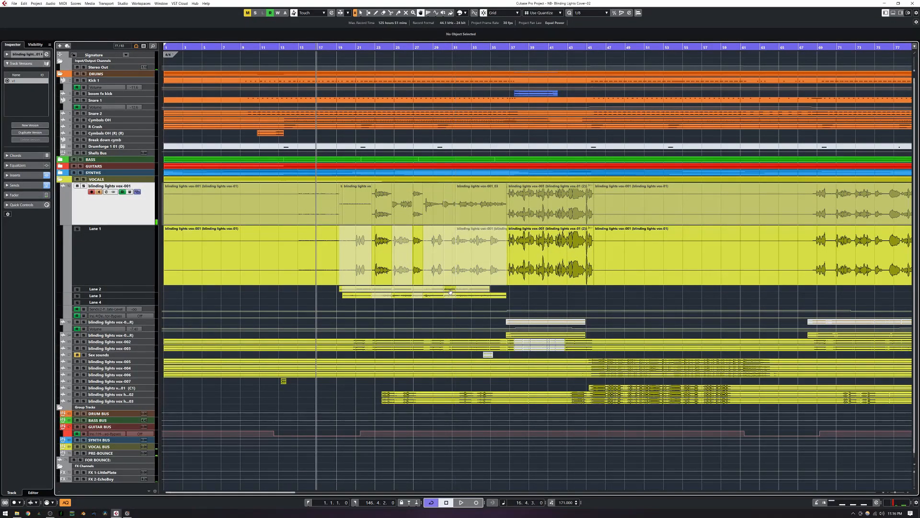
left_click(475, 290, "alt")
left_click(480, 291)
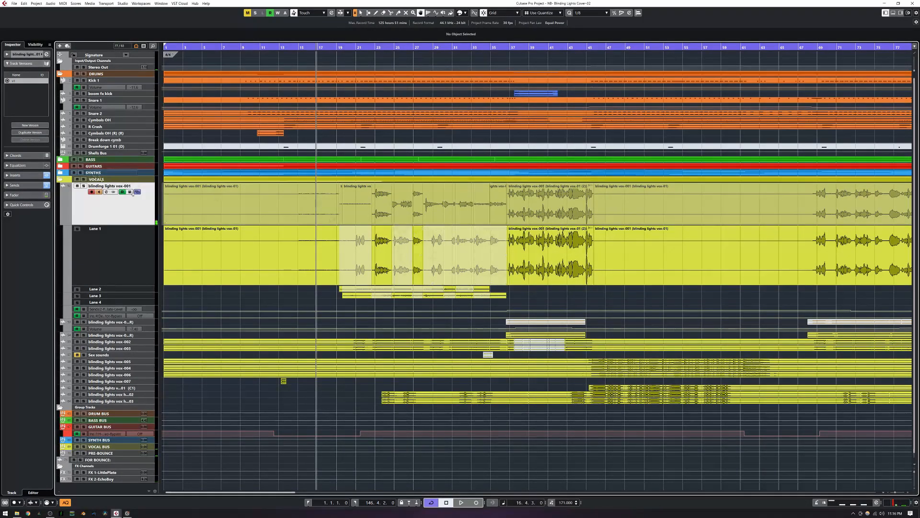
left_click(137, 192)
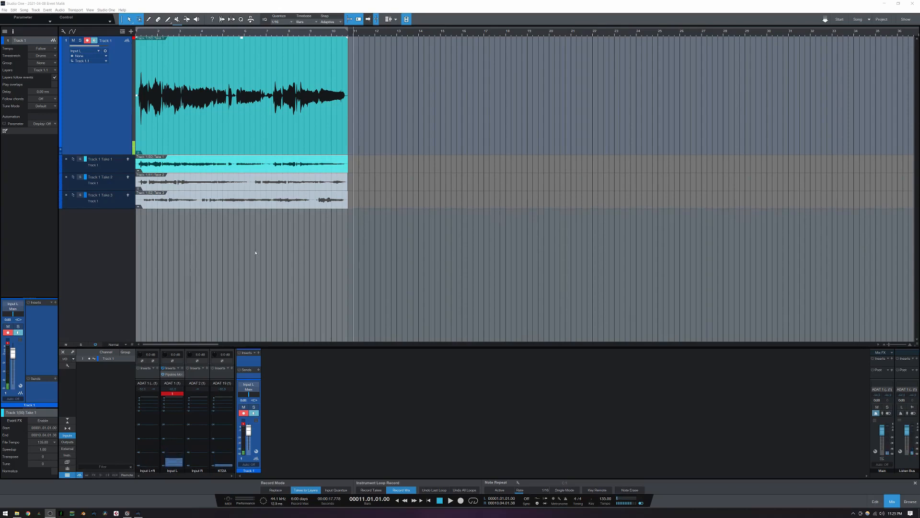
Step: In Studio One, look through the layer options of Track 1, and hide and show its take lanes again
left_click(52, 70)
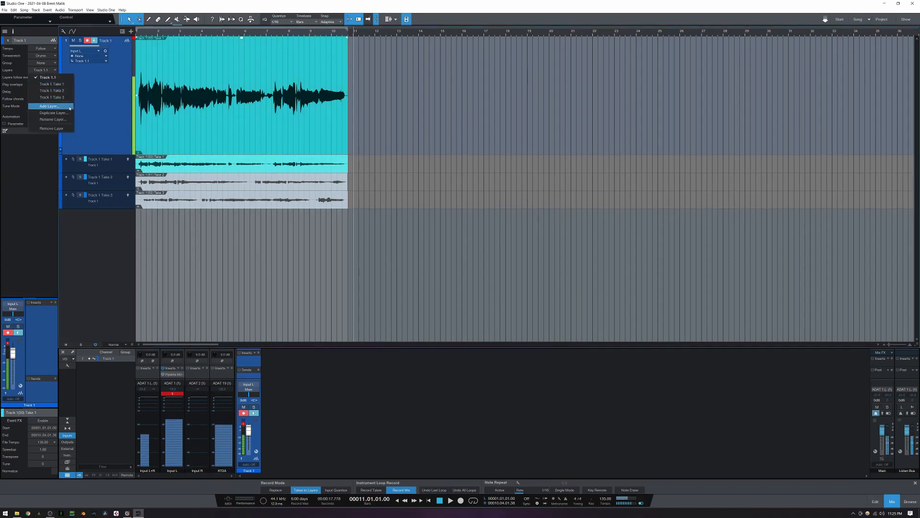
left_click(82, 140)
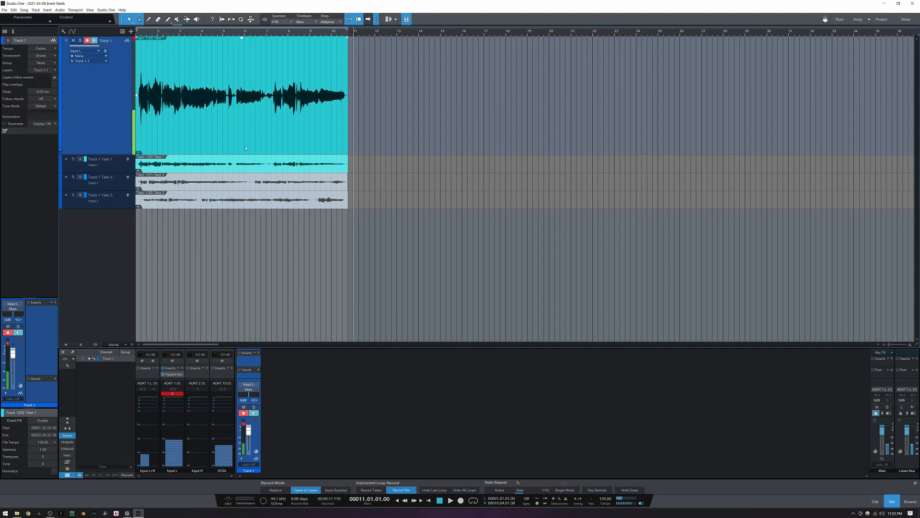
left_click(62, 151)
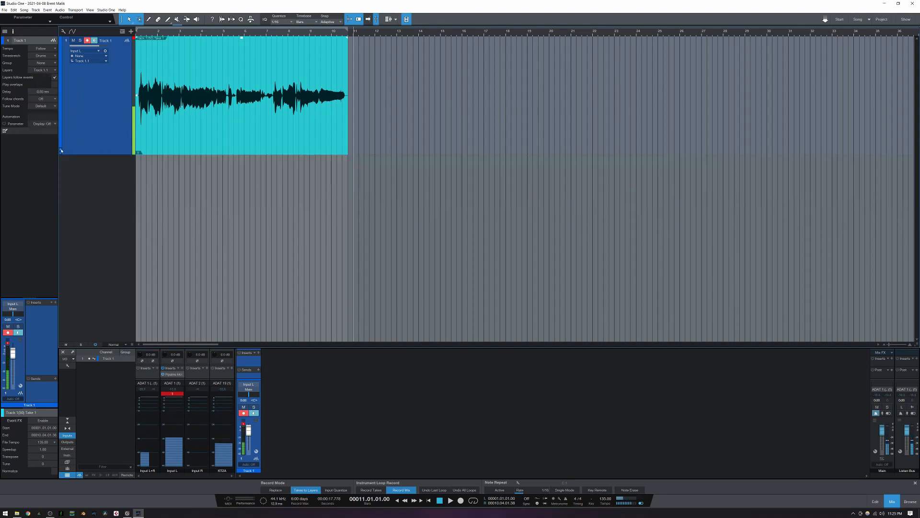
left_click(62, 151)
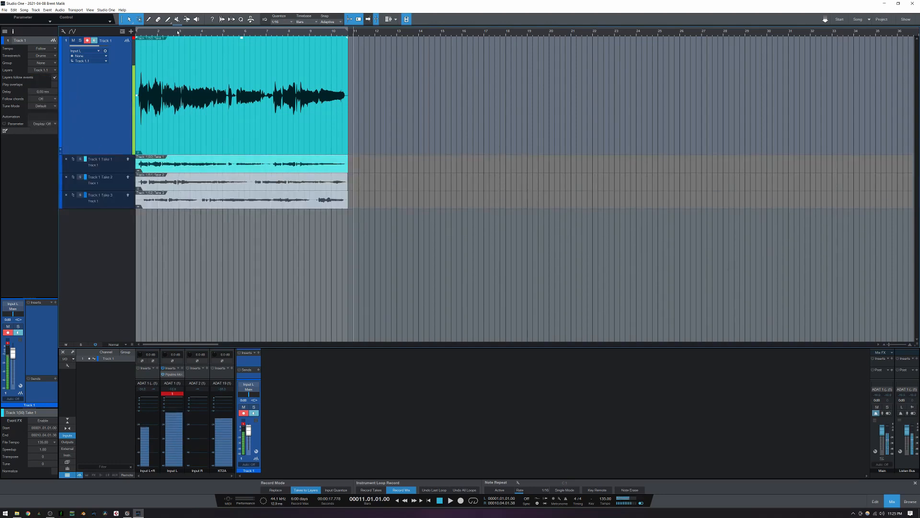
Step: Comp Track 1 from its takes, using Take 2 around bar 3, Take 3 from bars 4 to 6 and Take 2 from bar 8 onwards
left_click_drag(162, 164, 244, 197)
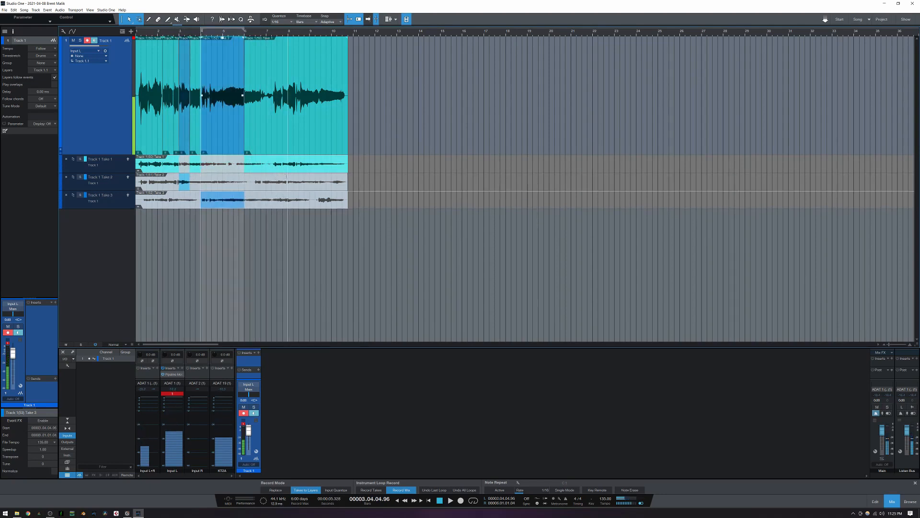
left_click_drag(287, 177, 347, 177)
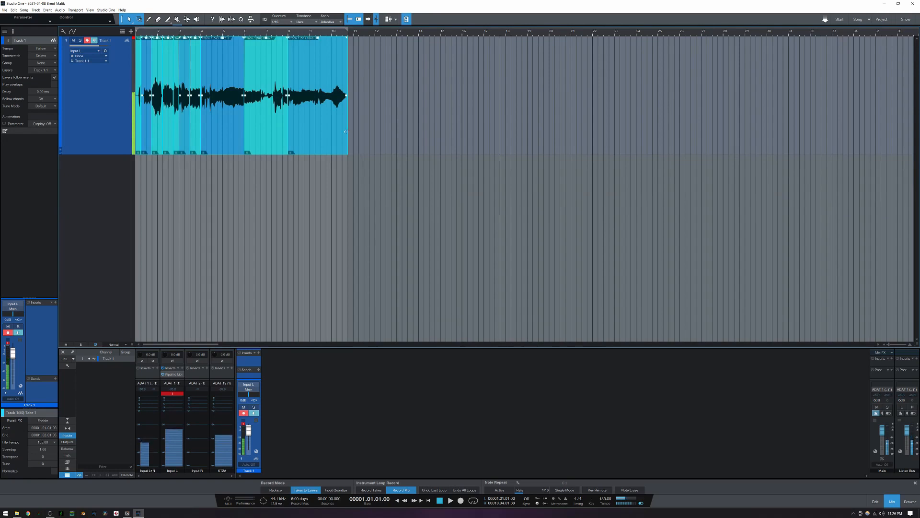
Step: Bounce Track 1's comped events into one event and try switching its layer content between Take 2 and Take 3
key("ctrl+b")
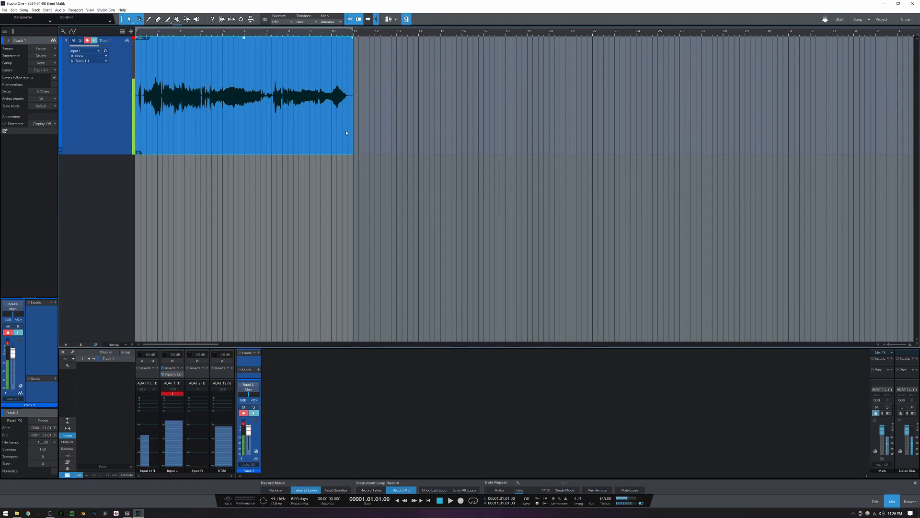
left_click(139, 153)
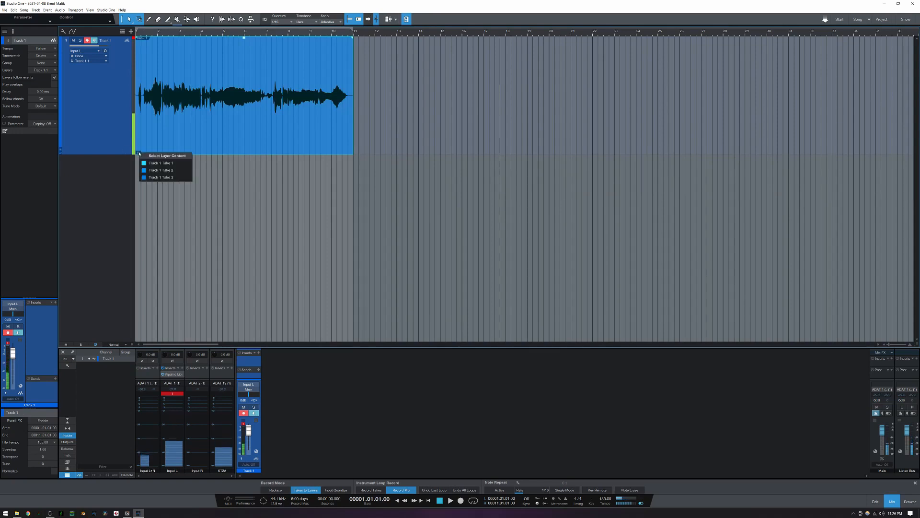
left_click(161, 171)
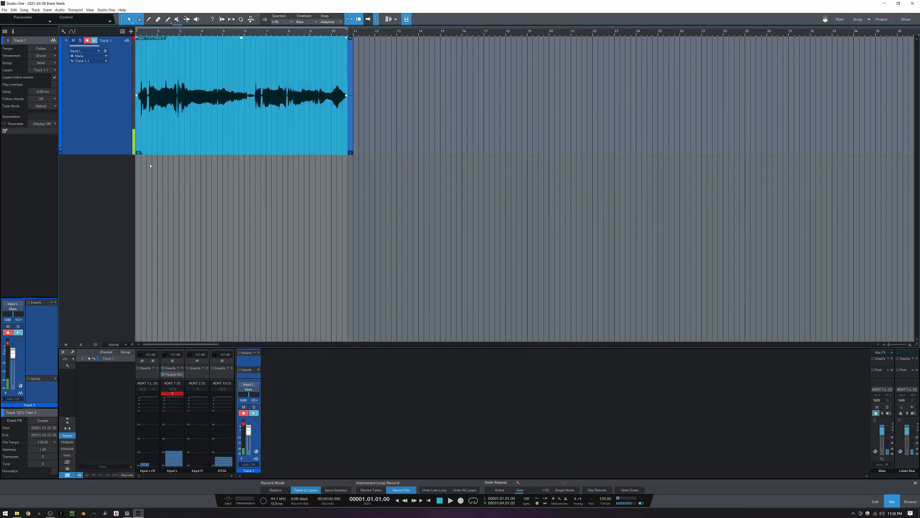
left_click(139, 153)
left_click(161, 177)
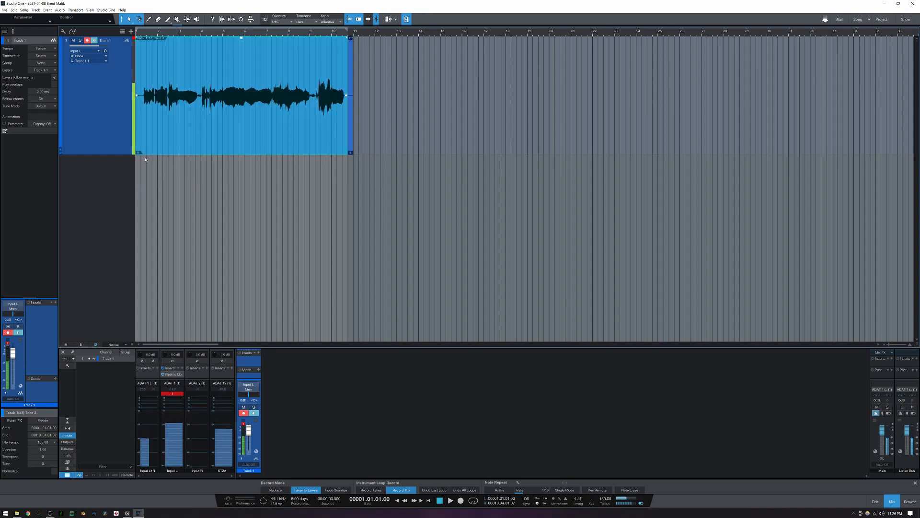
left_click(139, 153)
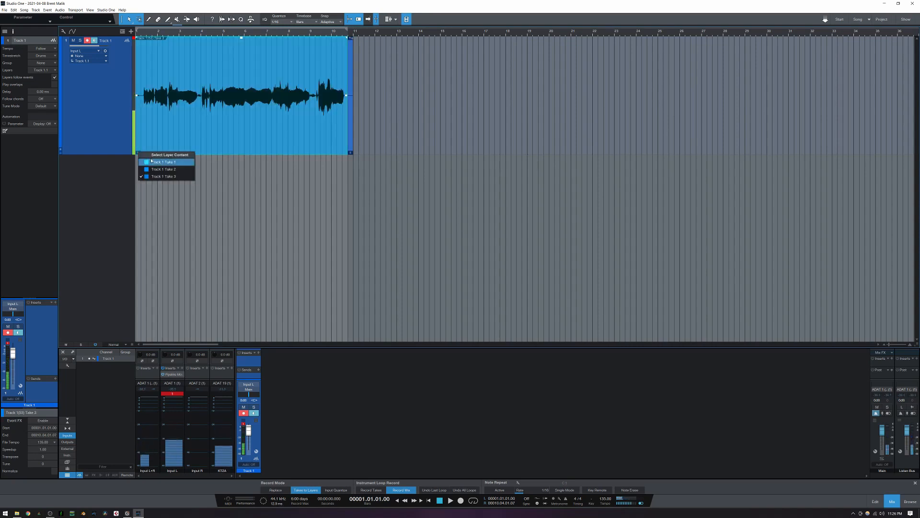
left_click(160, 171)
Step: Undo the layer content changes and the bounce on Track 1
key("ctrl+z")
key("ctrl+z")
key("ctrl+z")
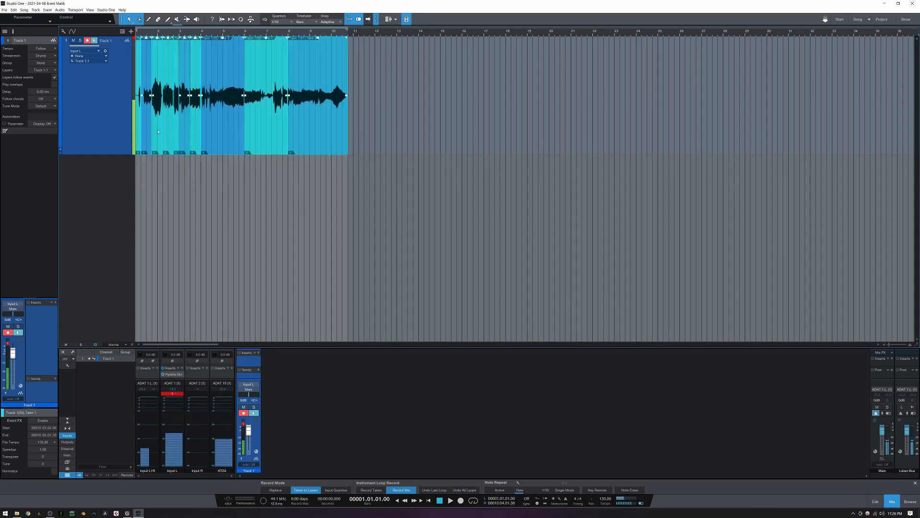
Step: Select all comped events on Track 1 and merge them into one audio part
left_click(258, 193)
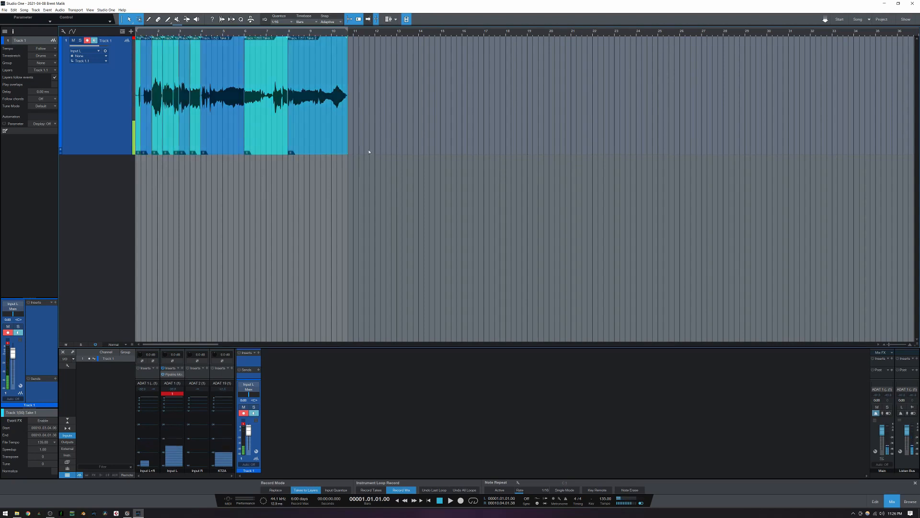
left_click_drag(370, 152, 80, 123)
right_click(179, 129)
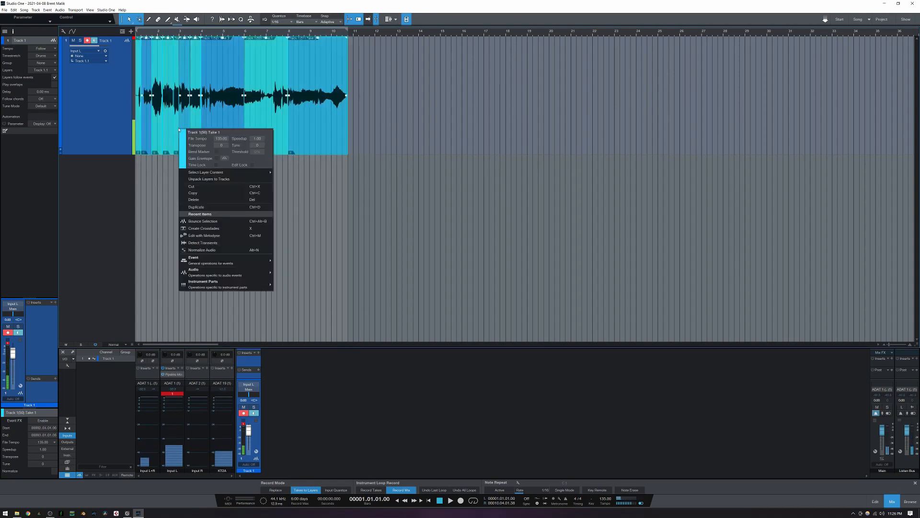
mouse_move(230, 260)
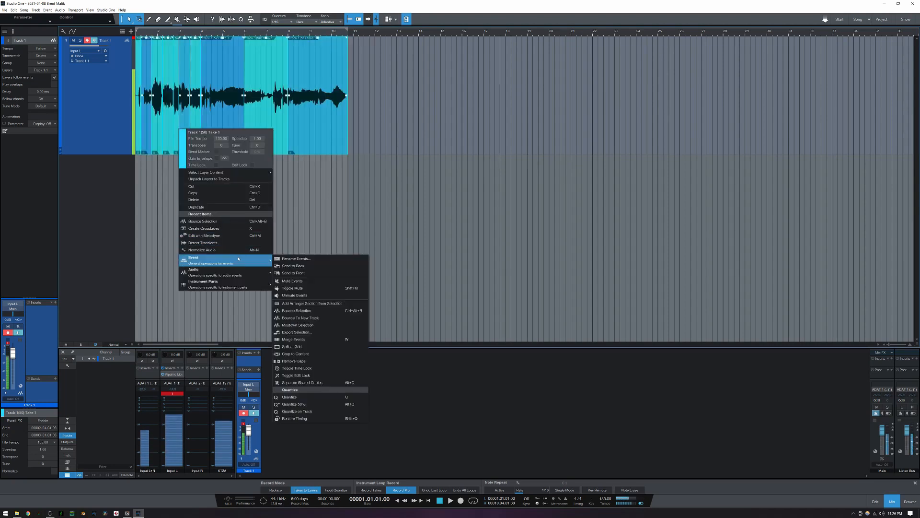
left_click(315, 340)
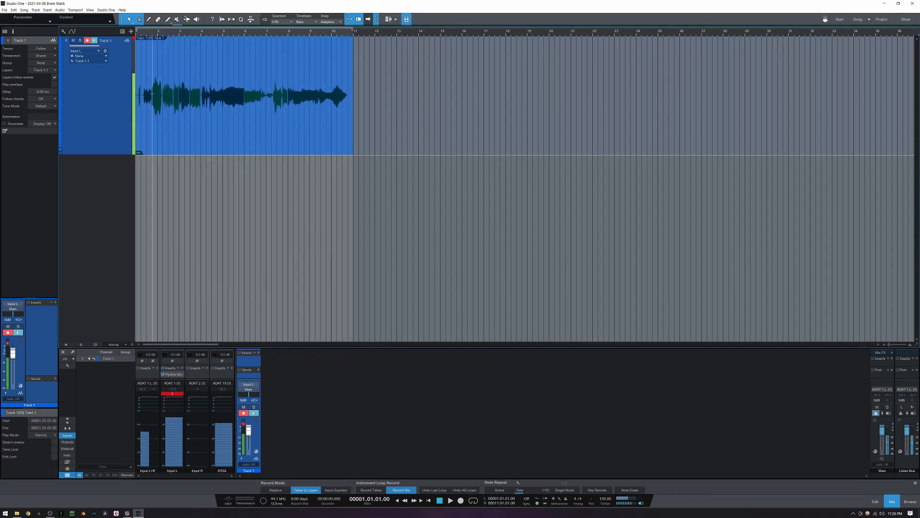
Step: Try selecting a short section around bar 2 of the merged part, and check the part for layer content options
left_click_drag(153, 95, 164, 97)
left_click(152, 161)
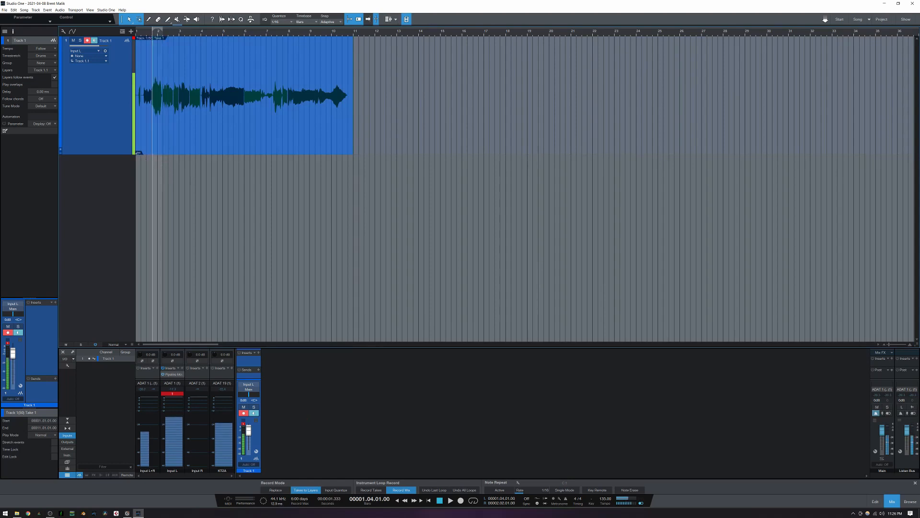
key("ctrl+a")
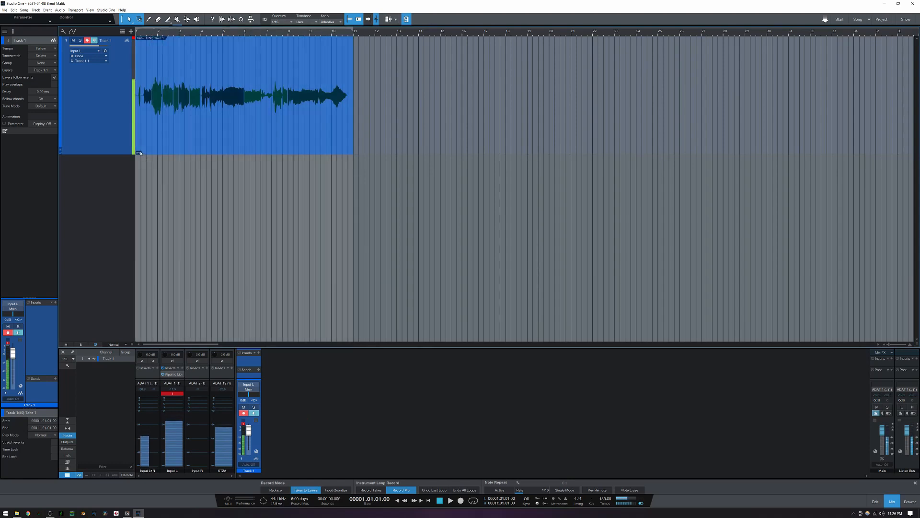
double_click(140, 154)
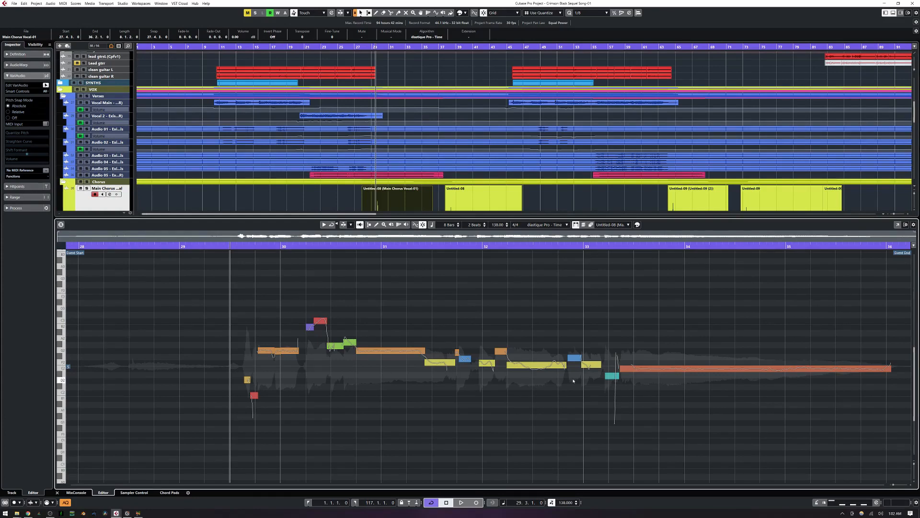
Step: In Cubase, split the VariAudio segment around bar 30 of the Main Chorus vocal and adjust the split position
left_click(264, 354)
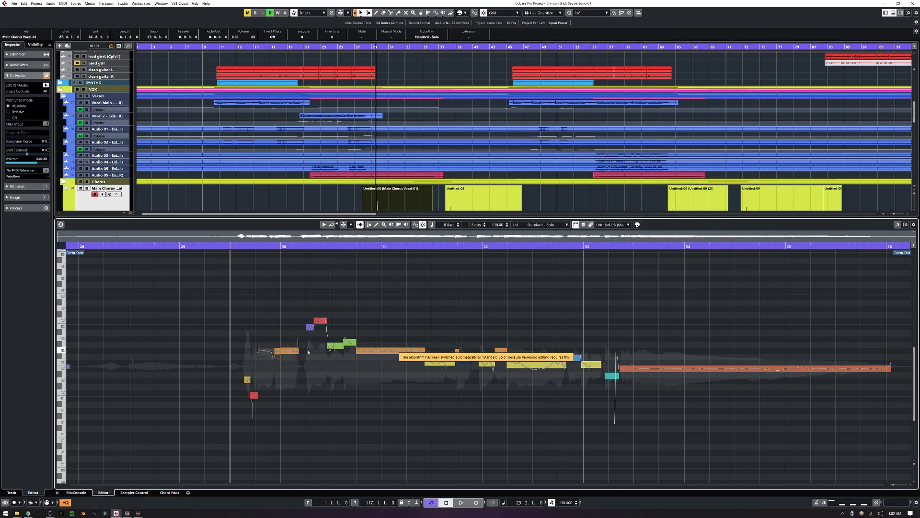
left_click(288, 353)
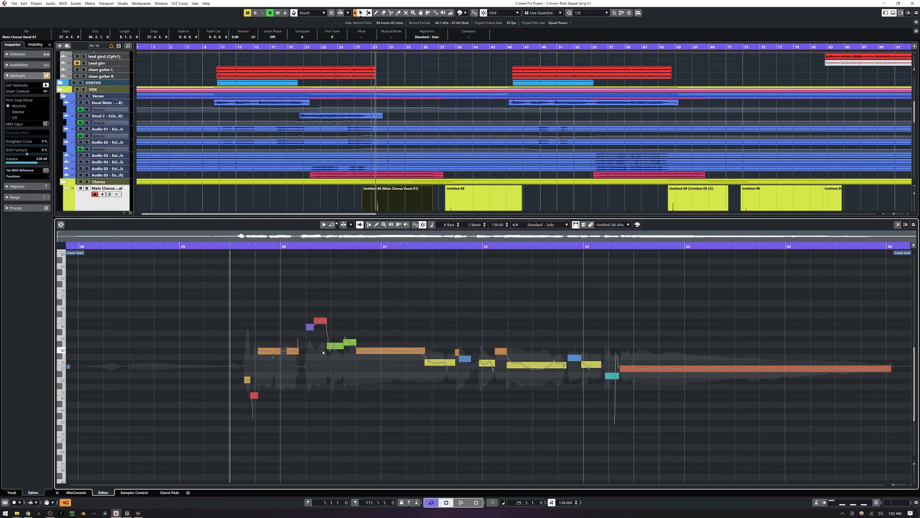
left_click(298, 349)
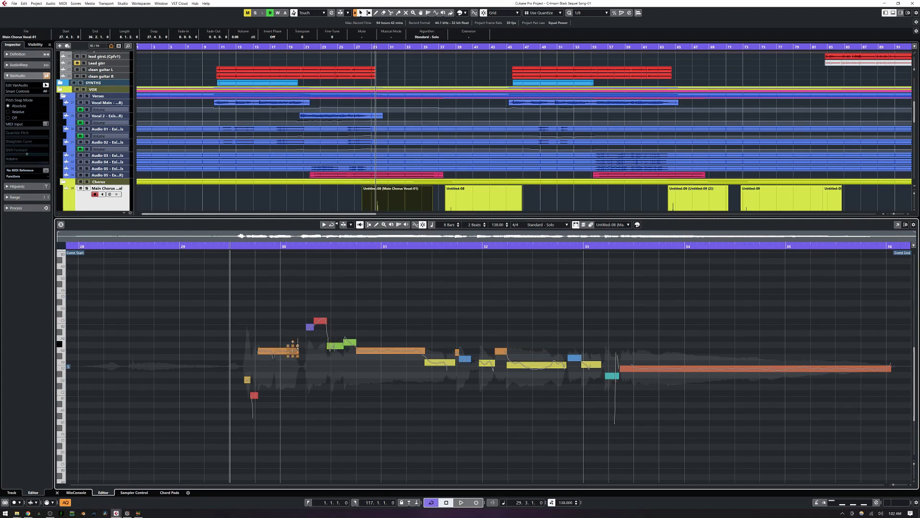
Step: Try tilting the pitch curve of the short segment just after bar 30, undoing a change along the way
left_click(298, 353)
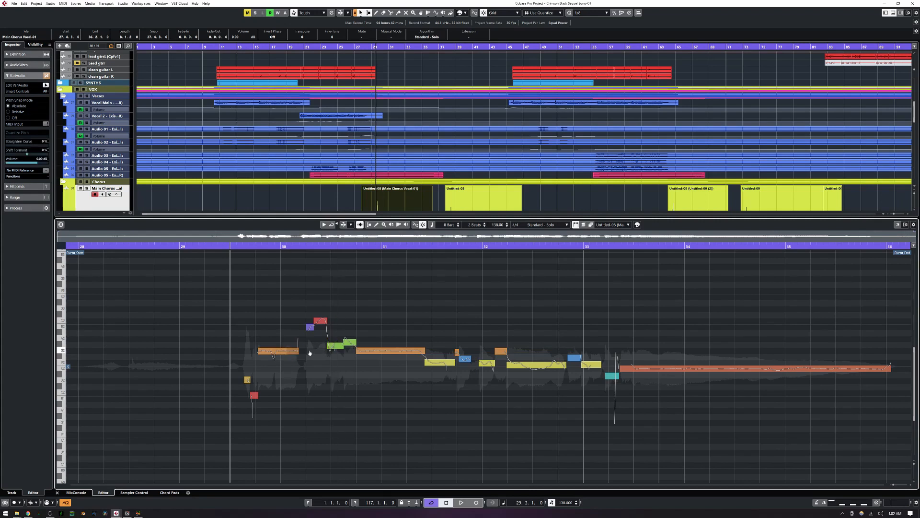
left_click_drag(307, 352, 300, 353)
key("ctrl+z")
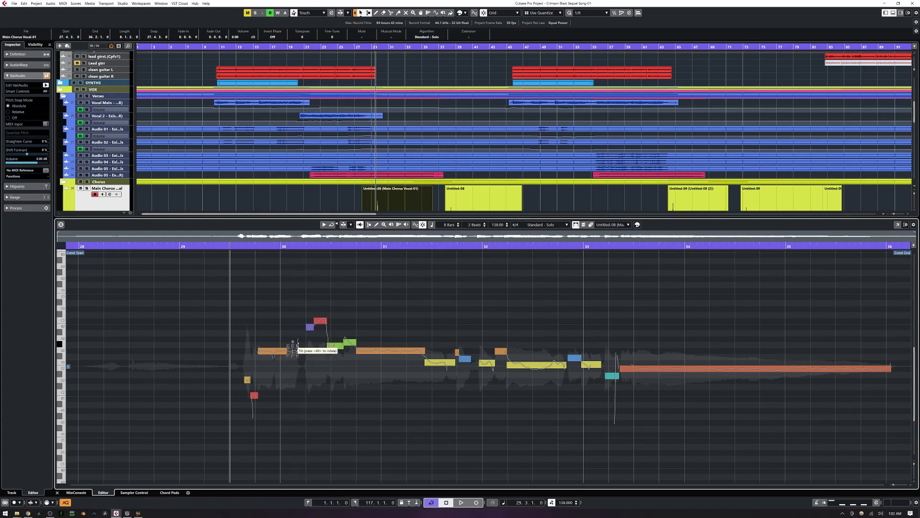
mouse_move(293, 345)
left_mouse_down()
mouse_move(299, 331)
mouse_move(298, 358)
left_mouse_up()
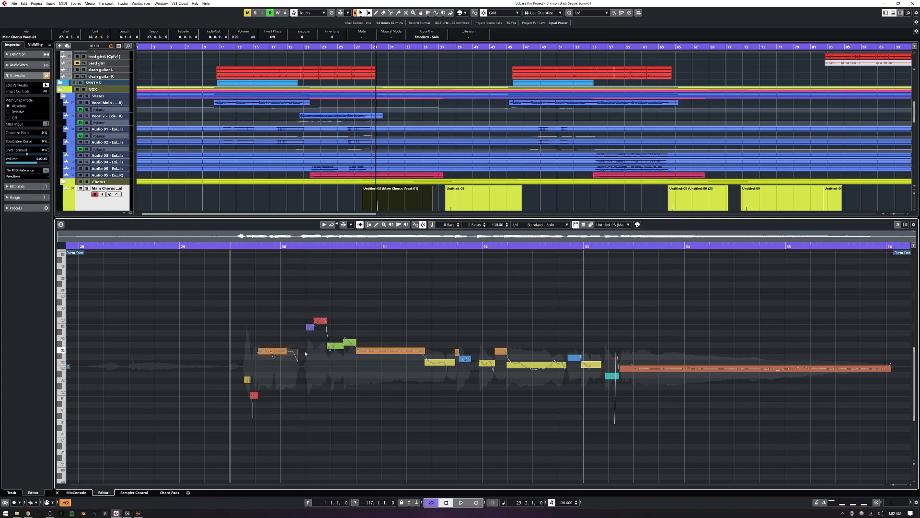
left_click(305, 354)
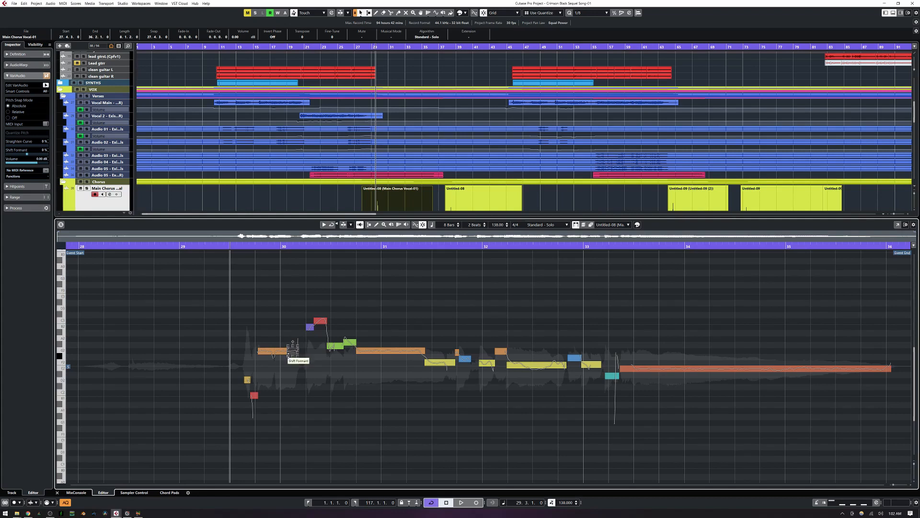
Step: Shift the formant of the short segment just after bar 30 to -100 % and play the passage
left_click_drag(293, 349, 288, 387)
key("space")
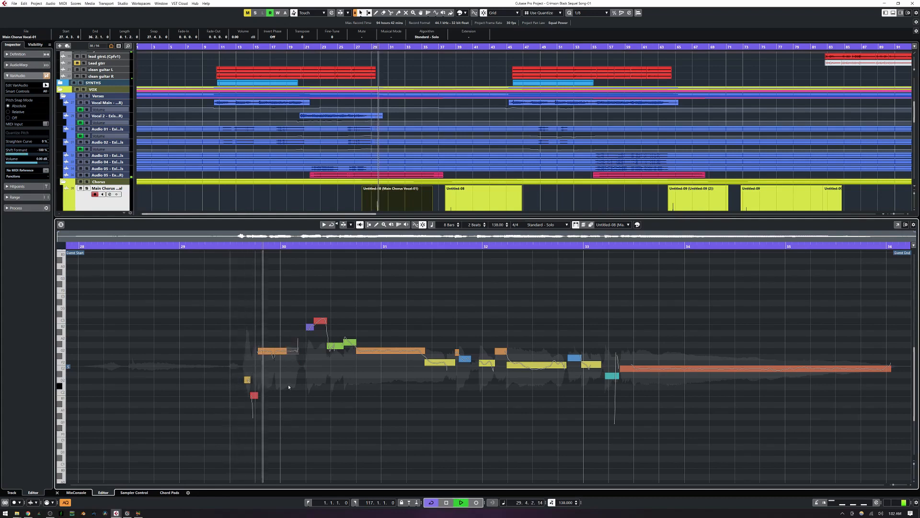
key("space")
left_click(285, 245)
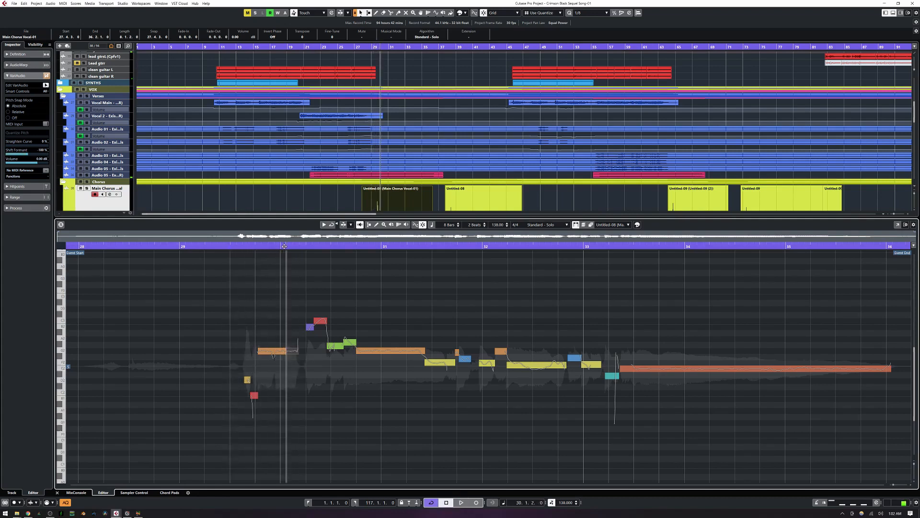
key("space")
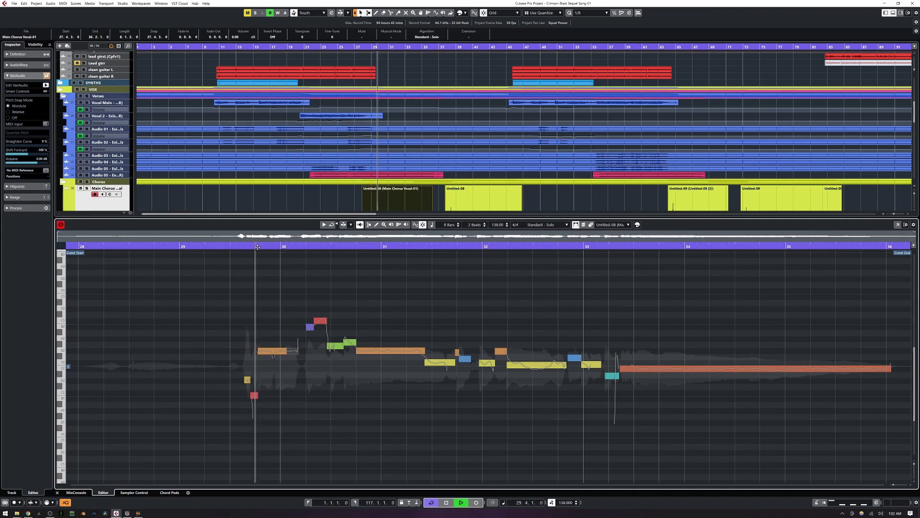
key("space")
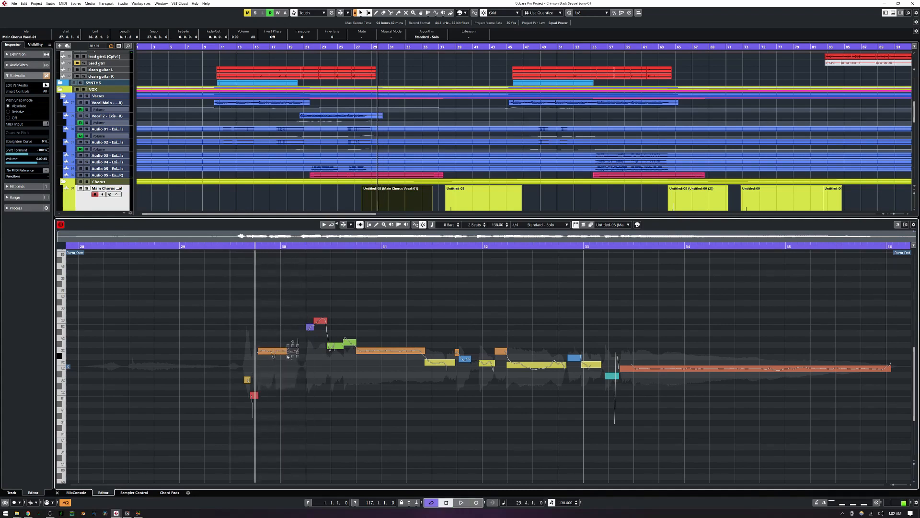
Step: Try further formant shifts down and up on the same short segment, playing the passage to compare them
key("space")
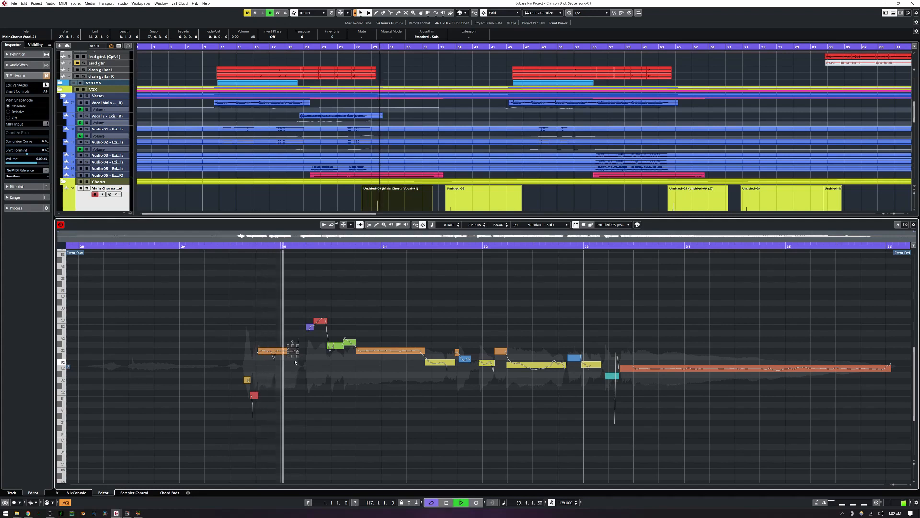
key("space")
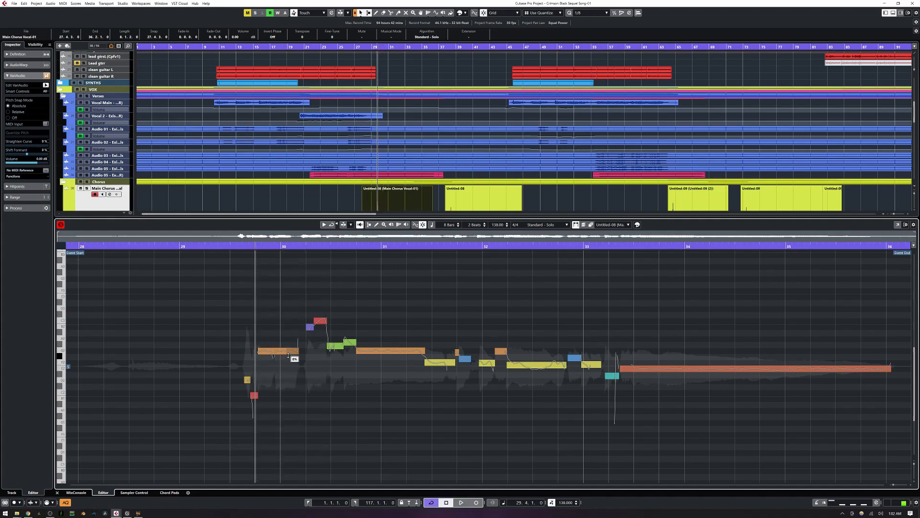
left_click_drag(288, 356, 285, 400)
left_click_drag(283, 434, 293, 359)
key("space")
key("space")
key("space")
key("space")
left_click_drag(292, 345, 290, 387)
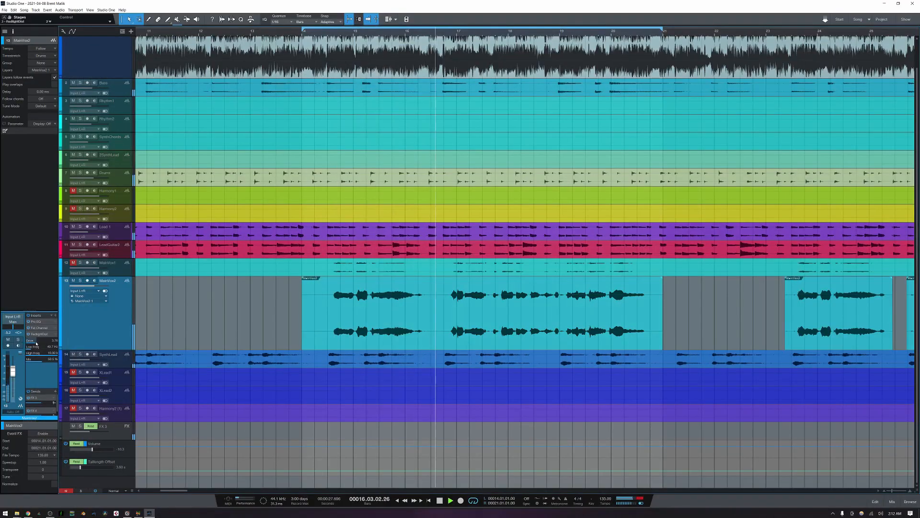
Step: In Studio One, lower the Mix amount of the RedlightDist insert on MainVox2 during playback, and stop playback
left_click_drag(35, 359, 37, 370)
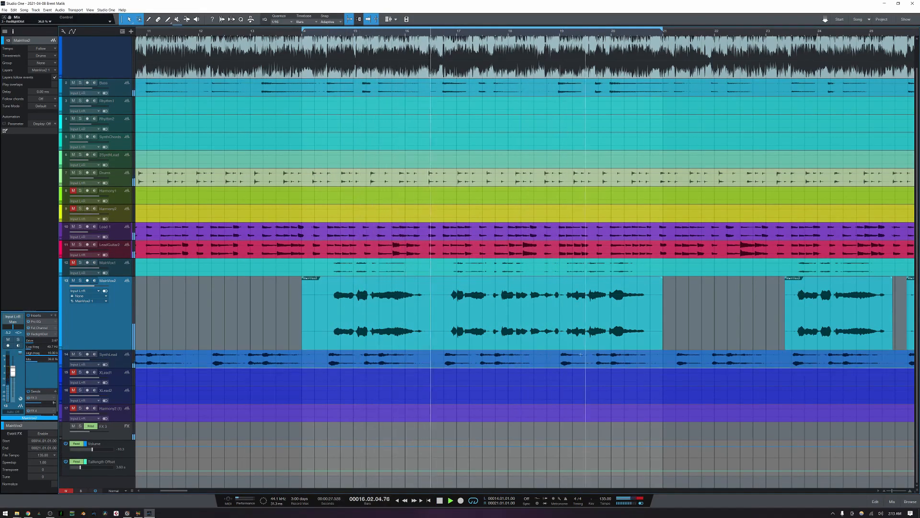
key("space")
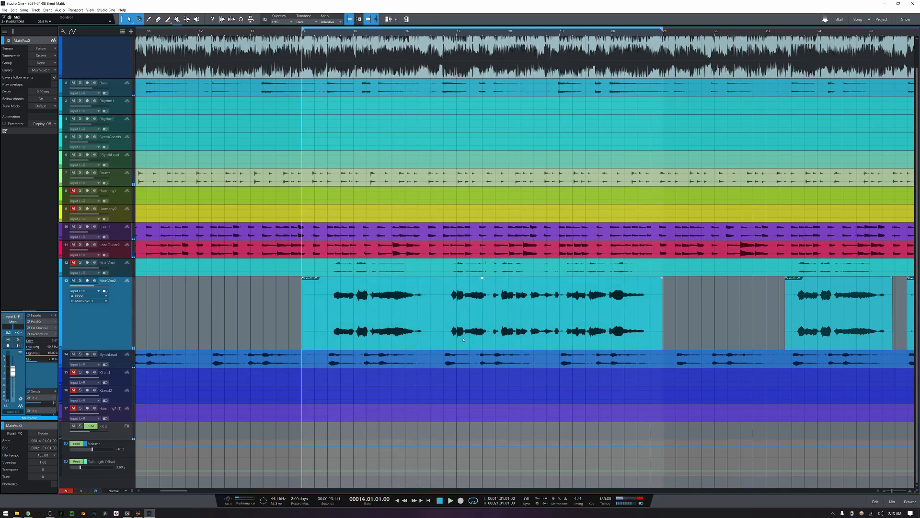
Step: Open the MainVox2 event starting at bar 14 for editing with Melodyne and enlarge the Melodyne editor
right_click(463, 340)
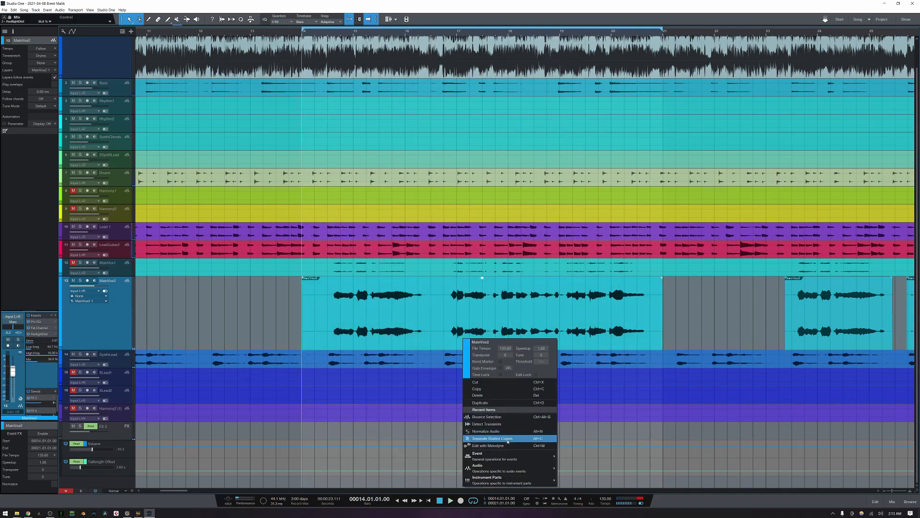
left_click(497, 301)
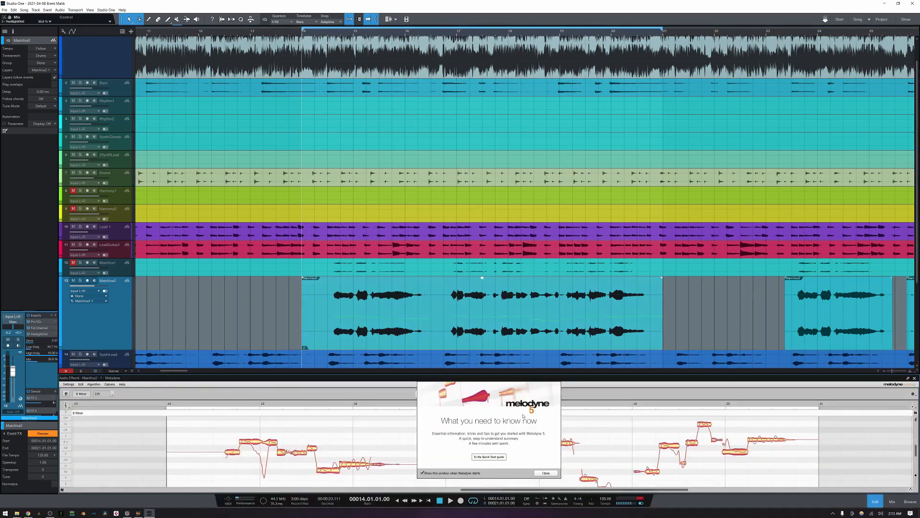
left_click(546, 473)
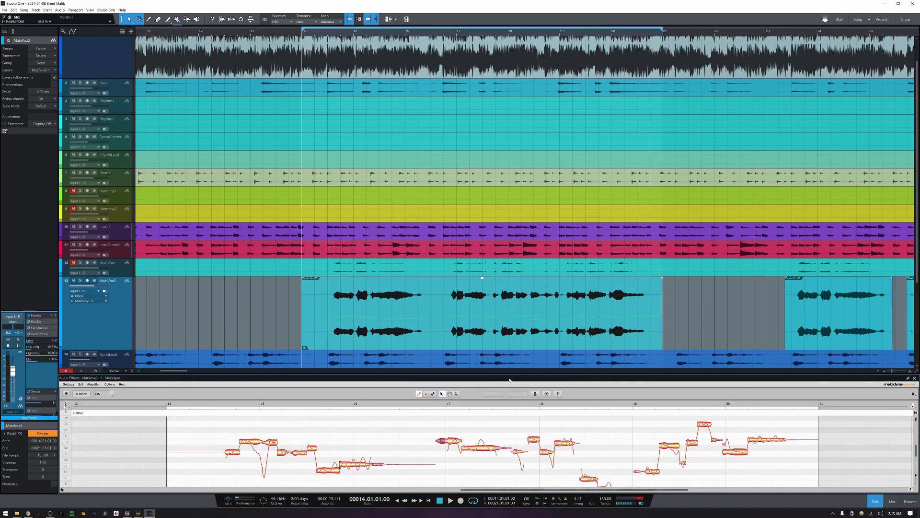
left_click_drag(509, 375, 509, 290)
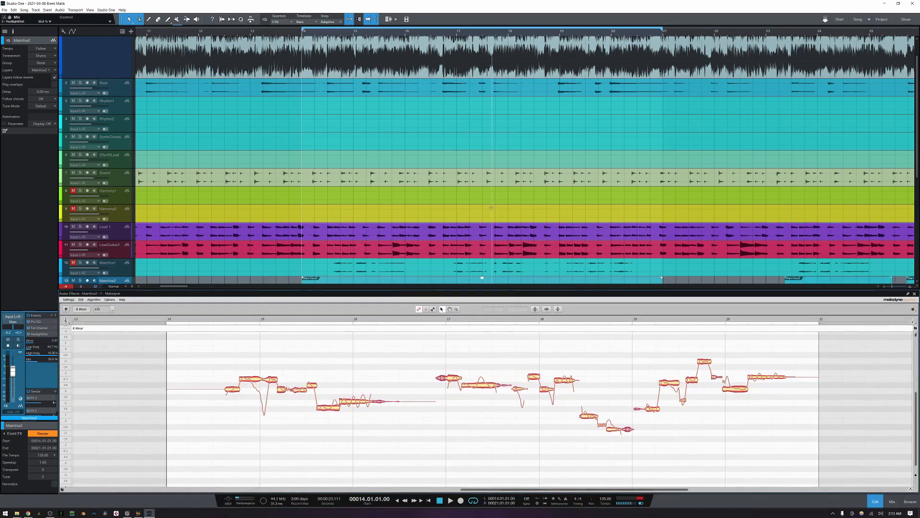
scroll(491, 207, "down", 3)
scroll(491, 207, "down", 1)
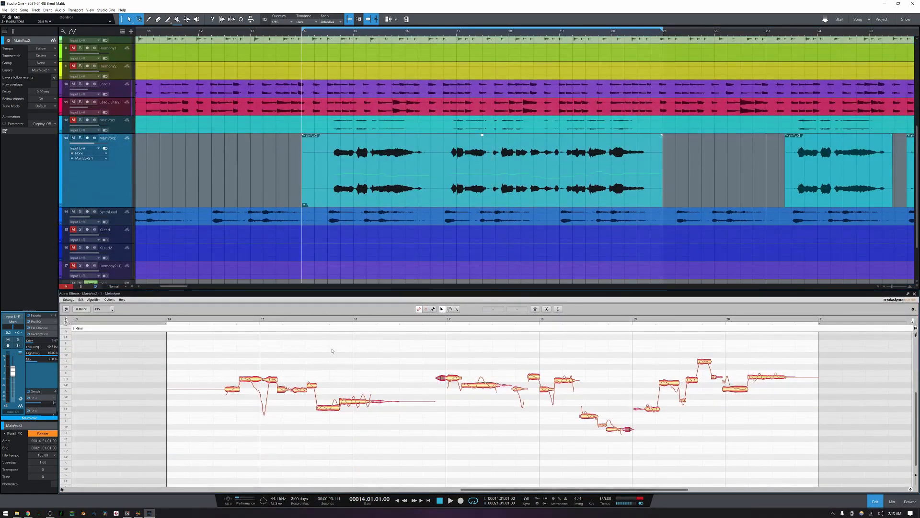
Step: Audition the first vocal note in Melodyne and play the passage from bar 14
left_click(232, 390)
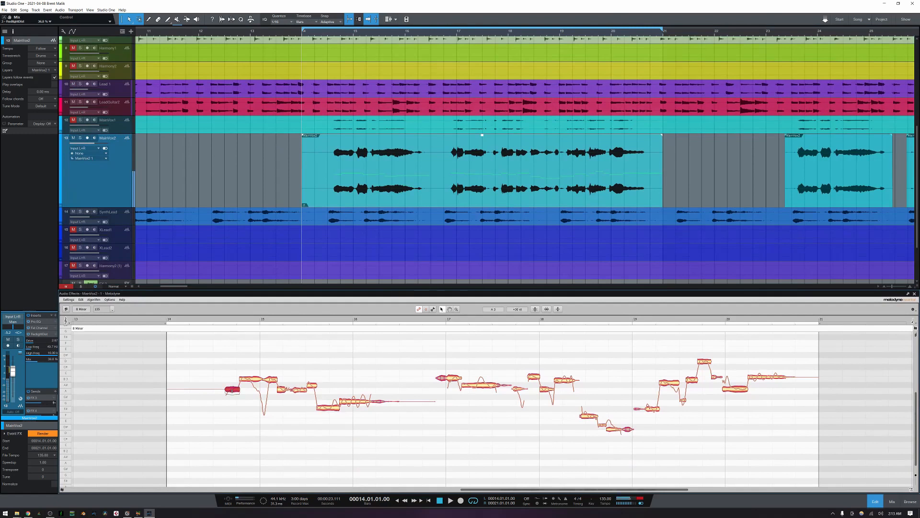
mouse_move(232, 389)
left_mouse_down()
mouse_move(232, 359)
mouse_move(231, 391)
left_mouse_up()
key("space")
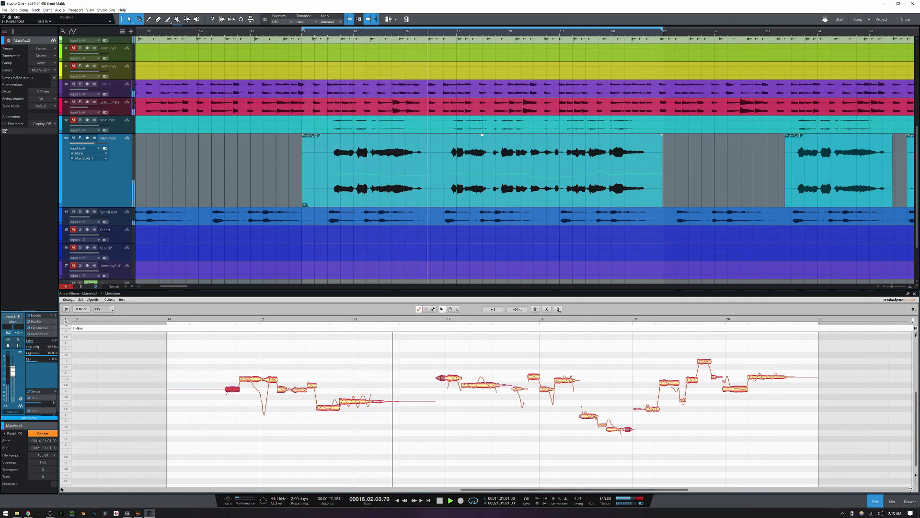
key("space")
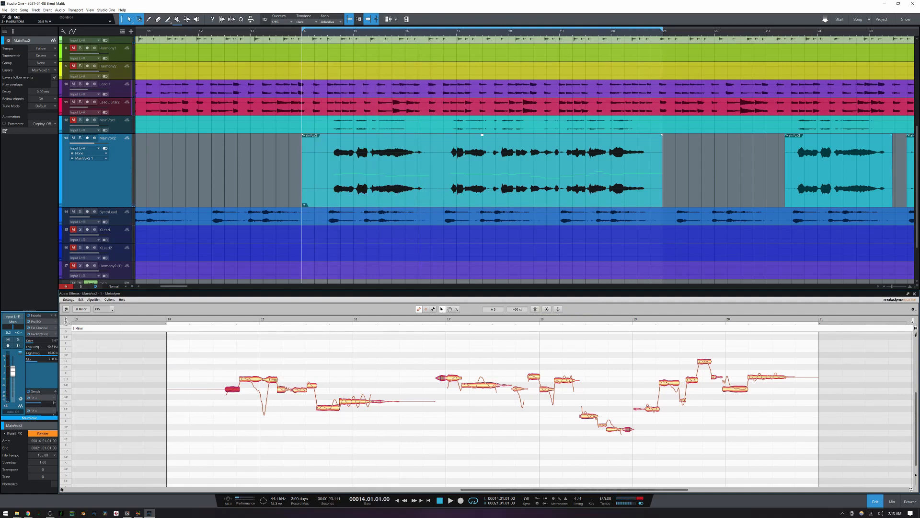
left_click(278, 384)
left_click(275, 380)
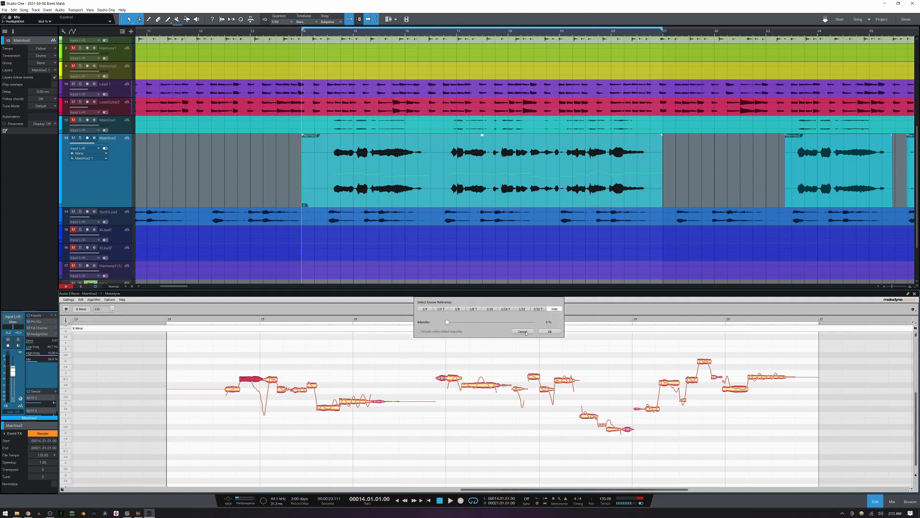
left_click(524, 332)
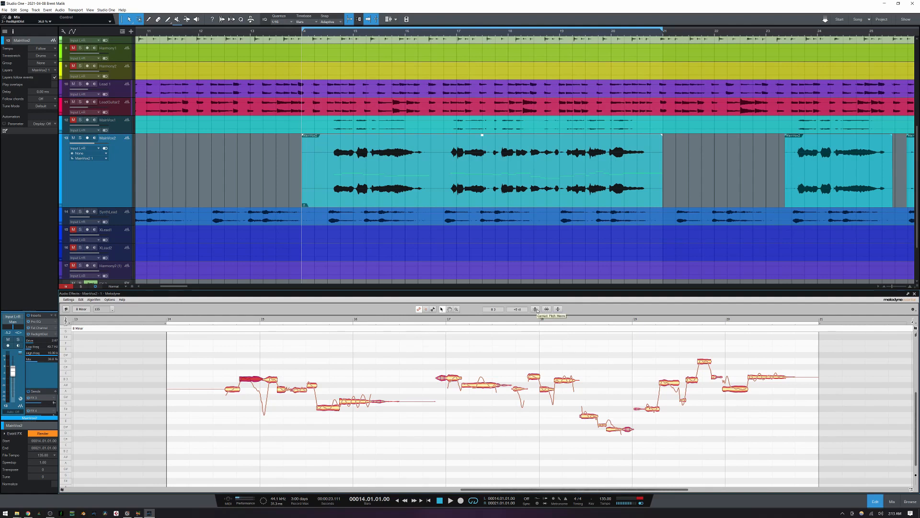
left_click(534, 309)
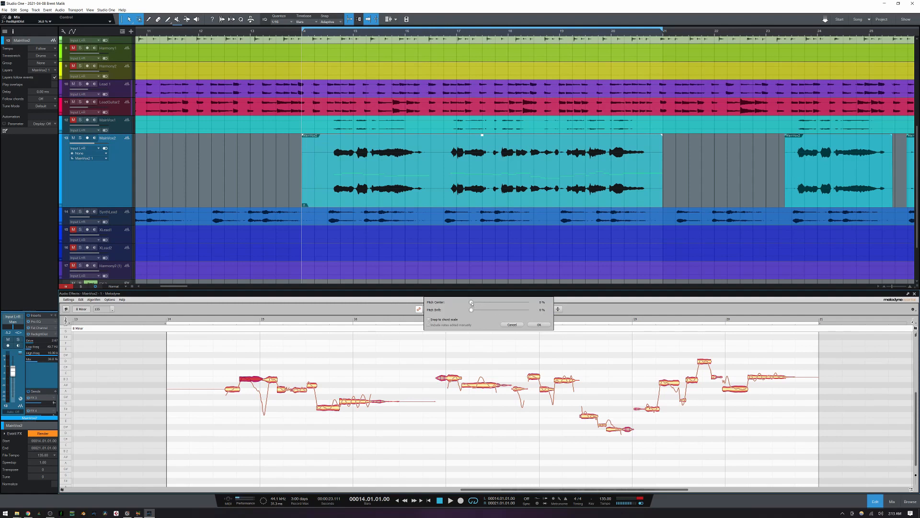
mouse_move(473, 303)
left_mouse_down()
mouse_move(536, 306)
mouse_move(471, 305)
left_mouse_up()
left_click(512, 324)
Step: Correct all notes of the vocal event with Pitch Center at 100 % and Pitch Drift at 0 %, and play the passage
left_click(353, 356)
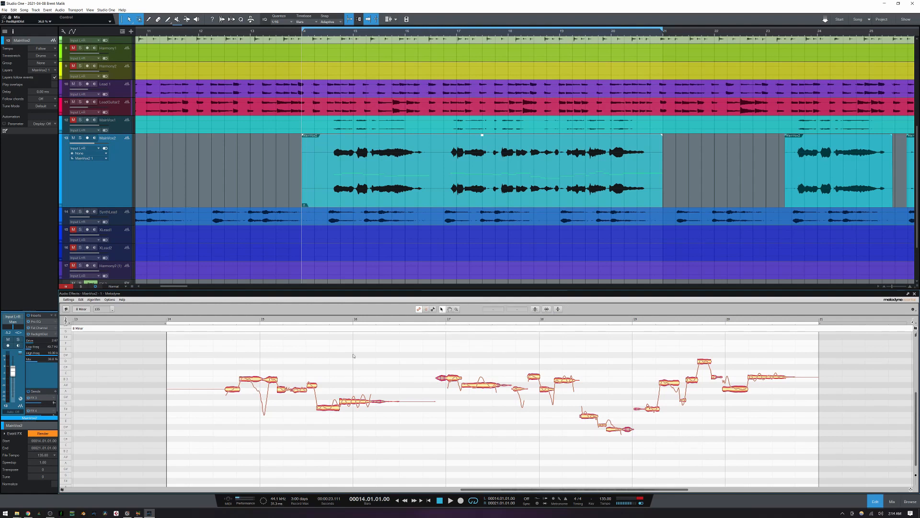
key("ctrl+a")
left_click(536, 308)
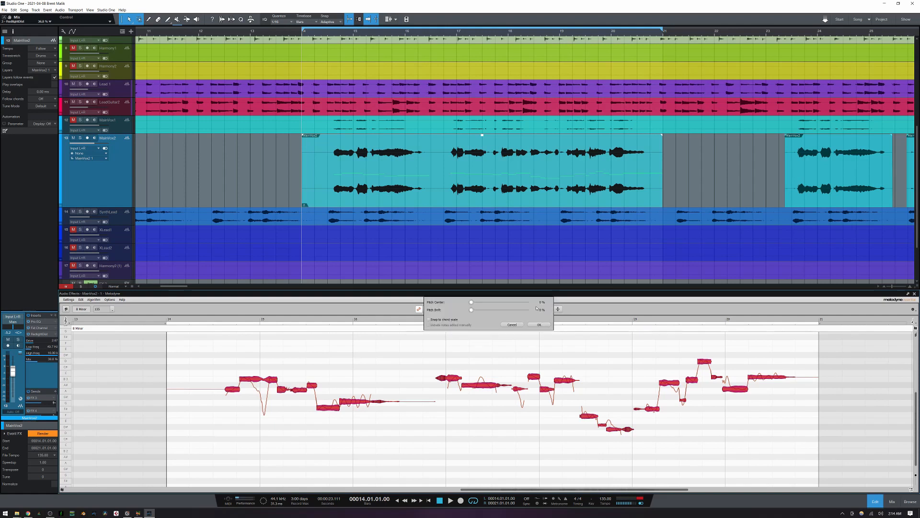
left_click_drag(470, 302, 530, 302)
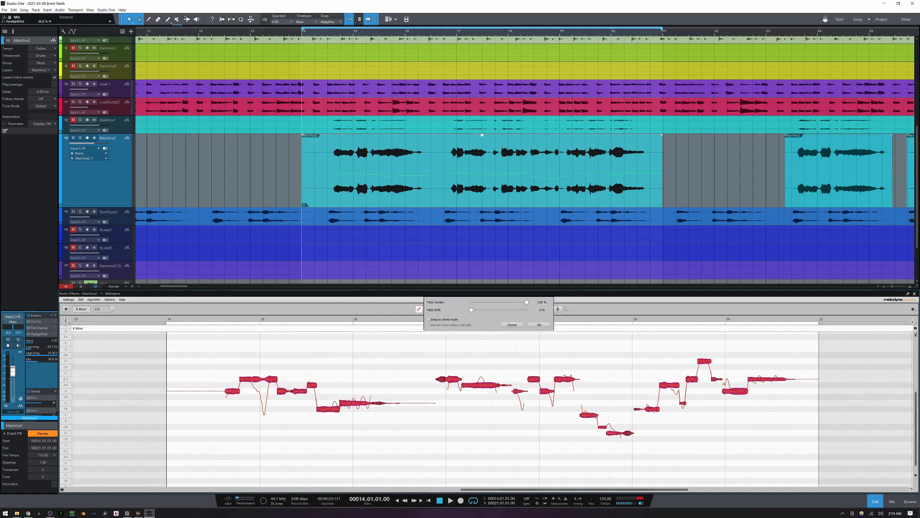
left_click_drag(473, 310, 418, 312)
left_click(539, 325)
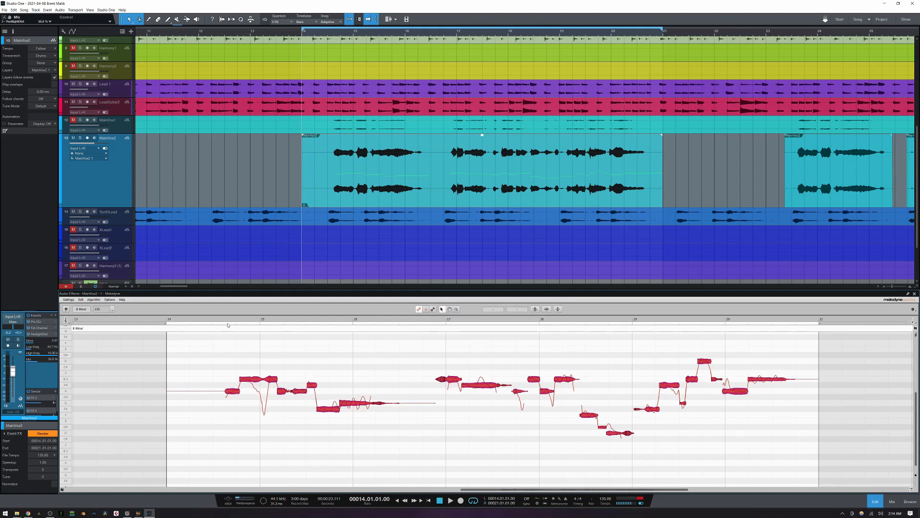
key("space")
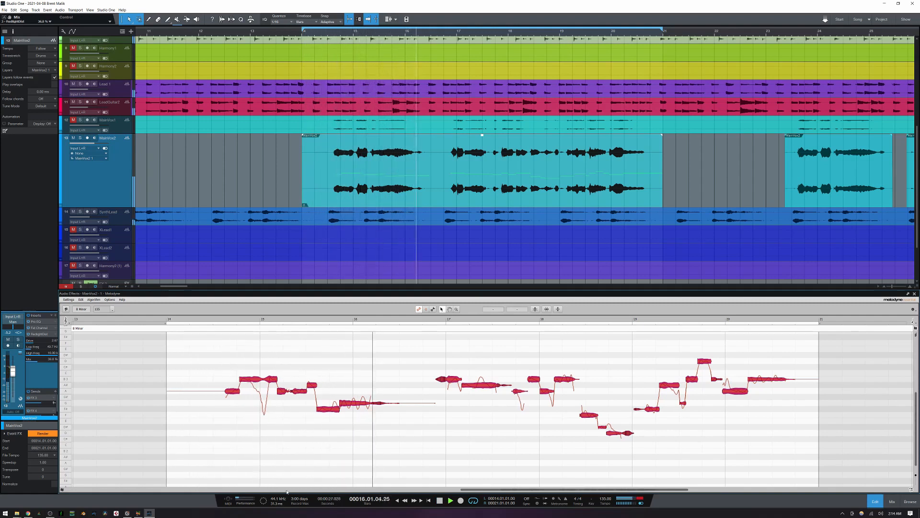
key("space")
Step: Split the low note just before bar 16 and raise its second part to the pitch of the following note
key("ctrl+a")
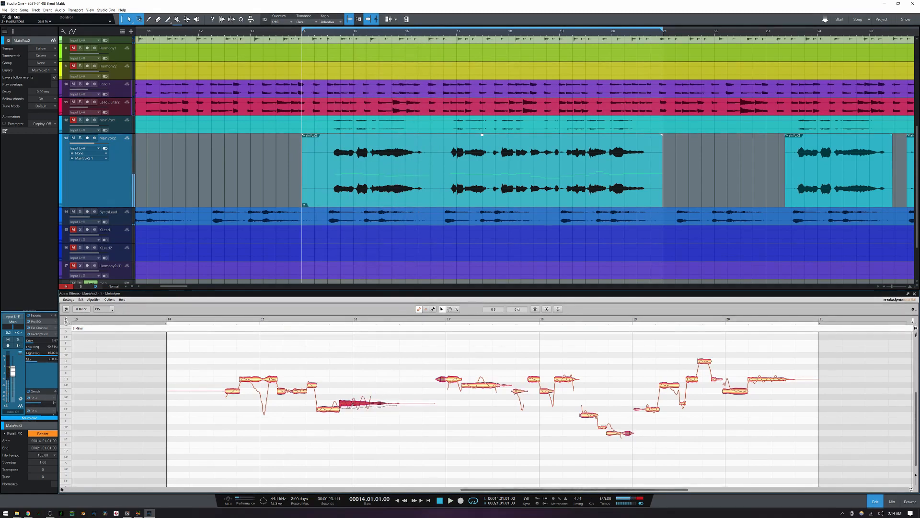
left_click(329, 408)
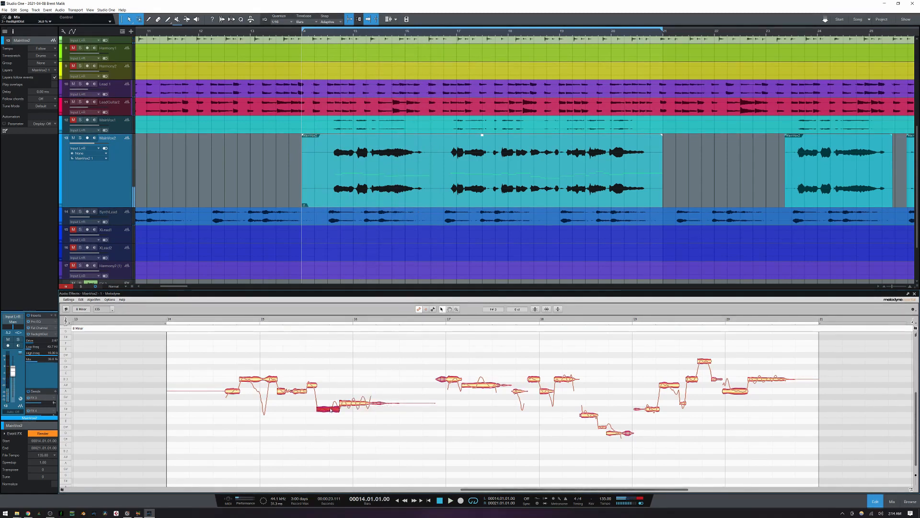
double_click(334, 407)
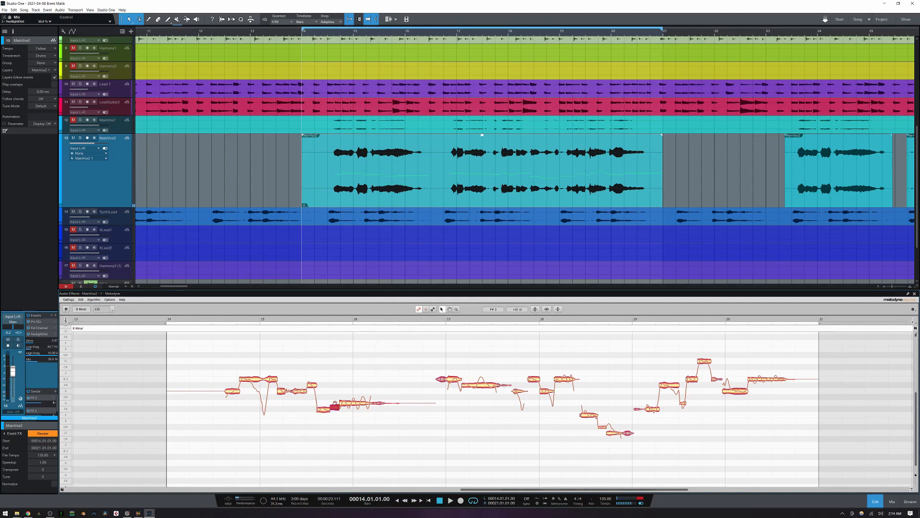
left_click_drag(335, 407, 335, 401)
Step: Set Pitch Center to 100 % in the pitch correction for the raised note segment just before bar 16
left_click(535, 310)
left_click_drag(476, 302, 529, 302)
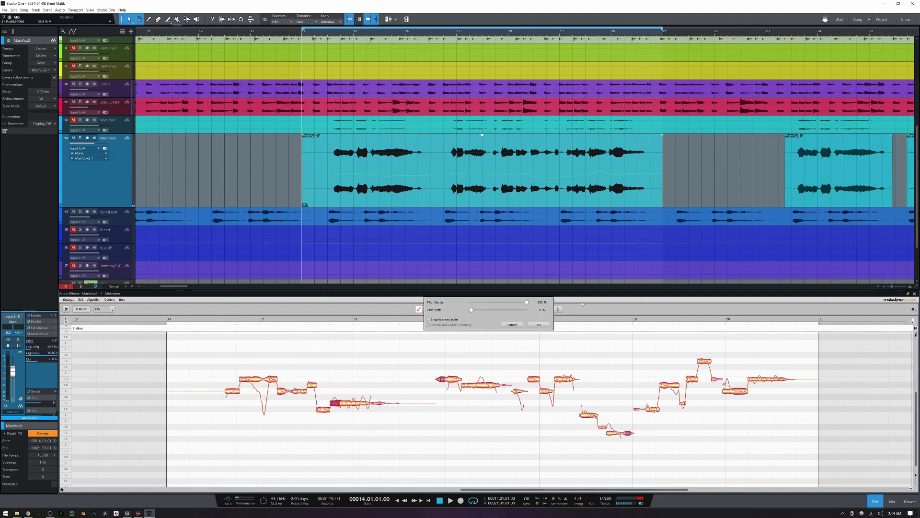